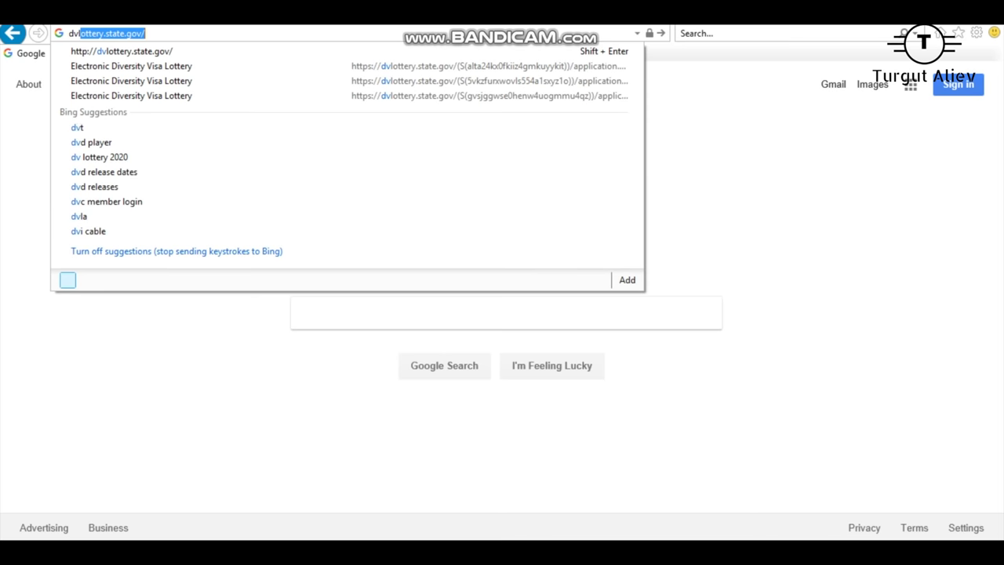
Step: Enter dvlottery.state.gov to load the Electronic Diversity Visa Lottery site
text(.st)
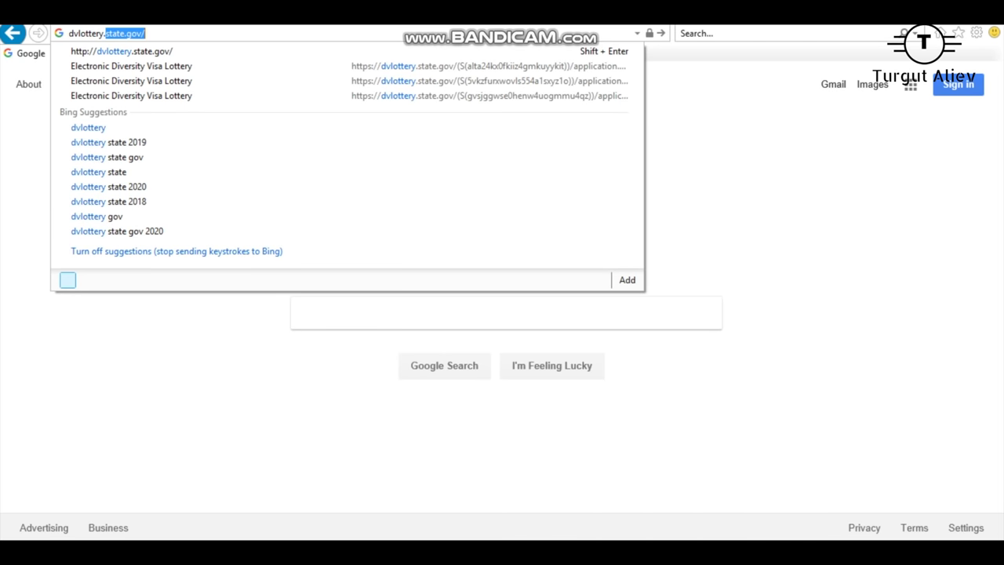
text(ate)
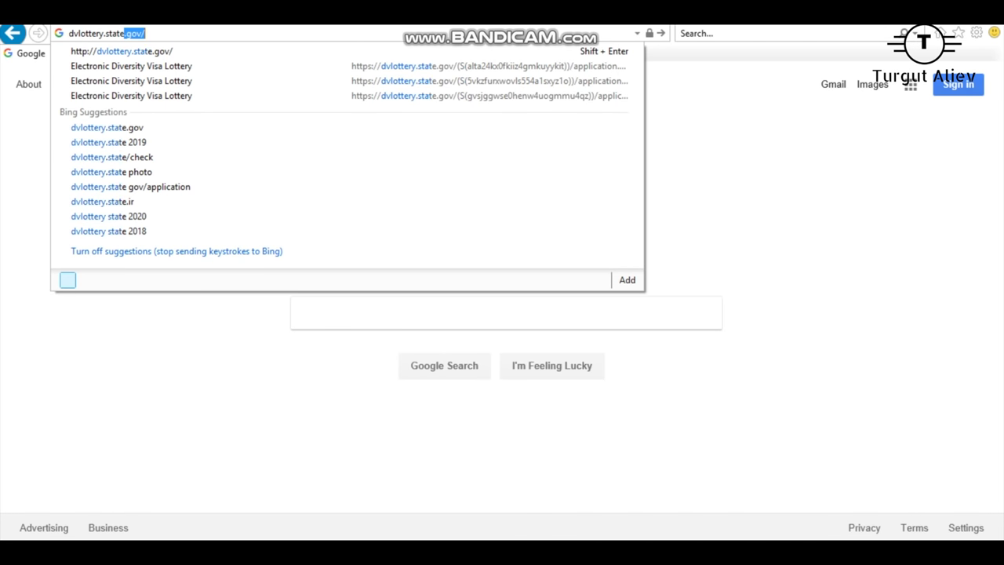
text(.g)
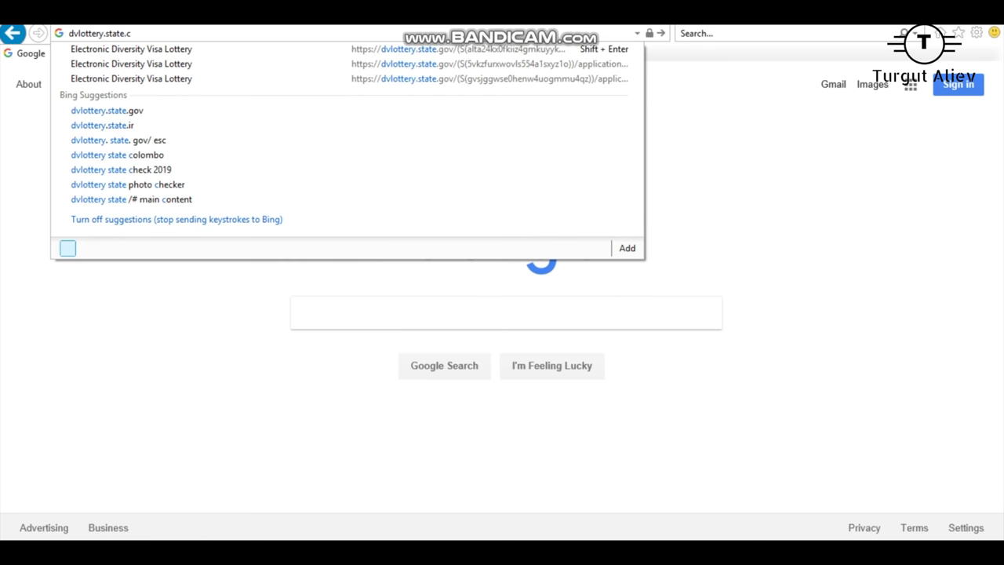
text(o)
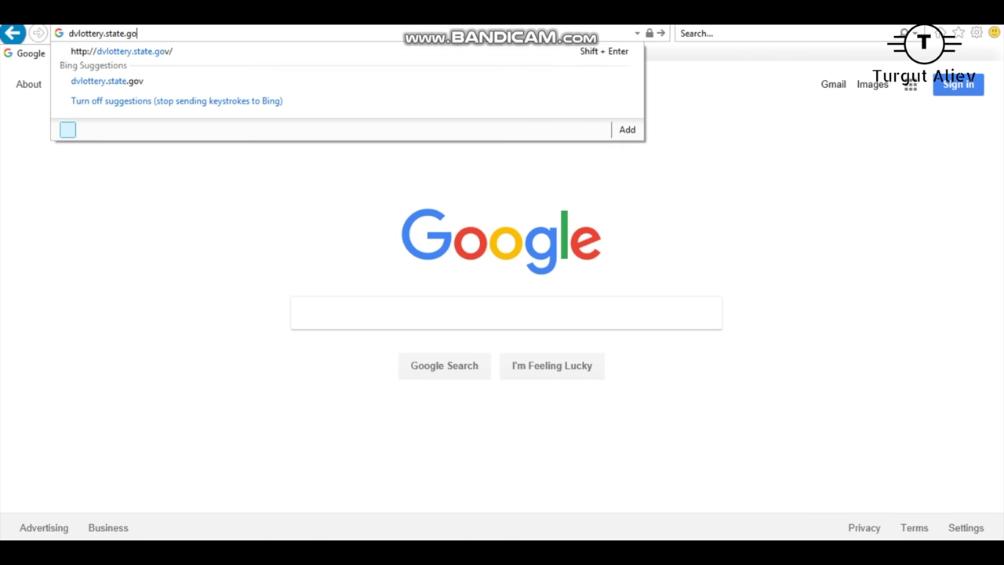
key(BackSpace)
text(v)
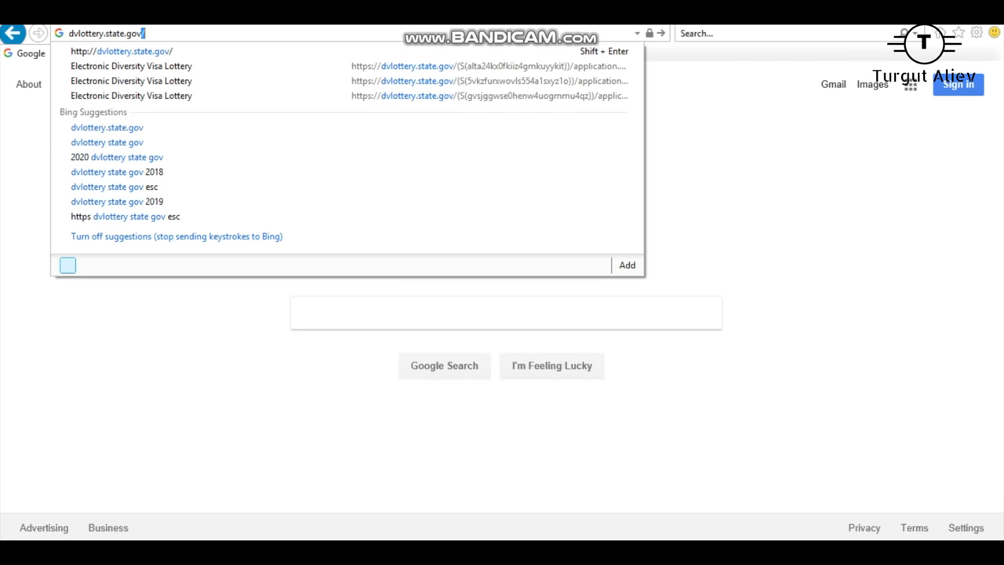
key(Return)
Step: Read through the DV-2020 welcome page and reload it
scroll(502, 299, down, 1)
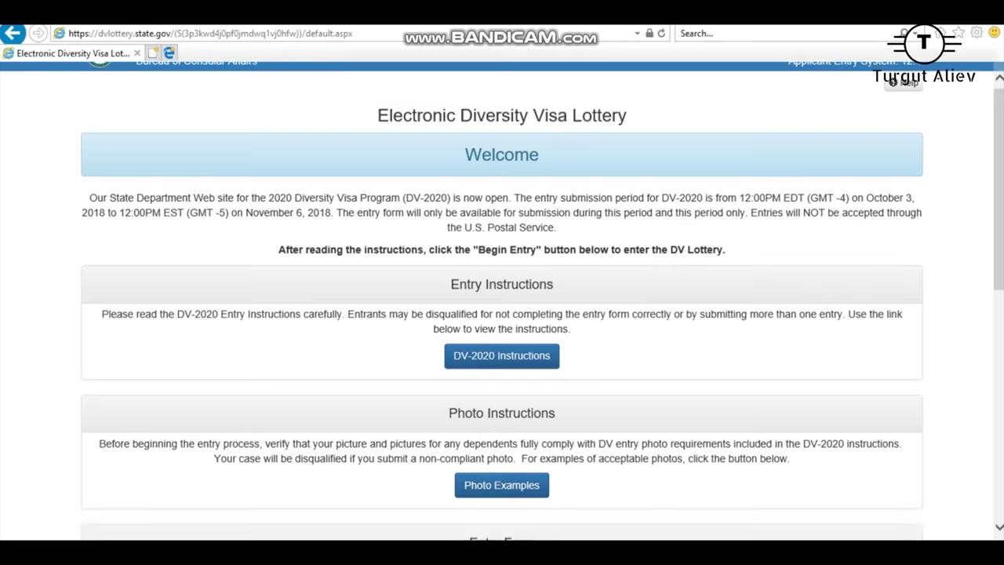
scroll(502, 298, down, 3)
scroll(502, 298, up, 4)
scroll(502, 298, down, 7)
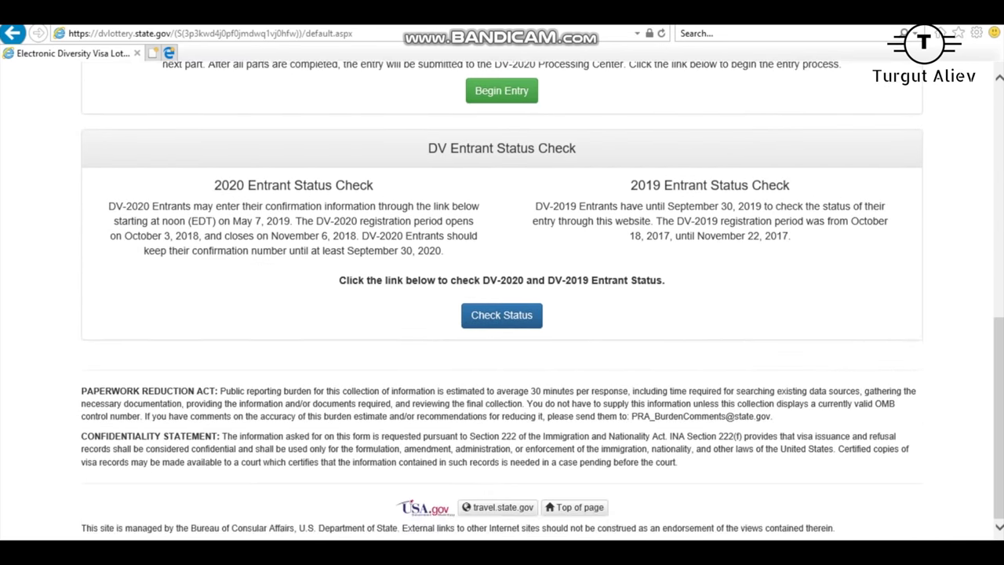
scroll(502, 298, up, 7)
scroll(502, 298, down, 7)
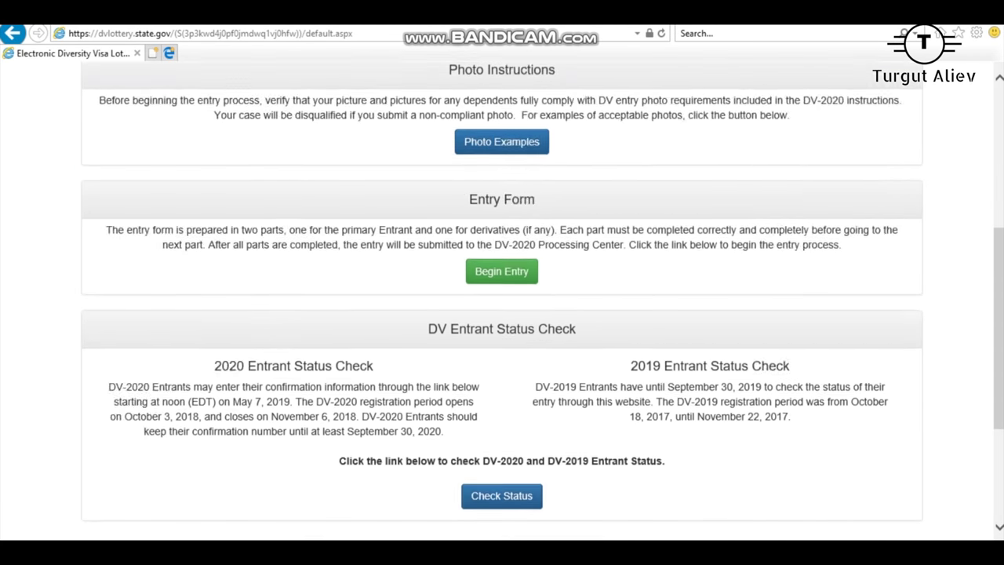
drag(632, 185, 789, 235)
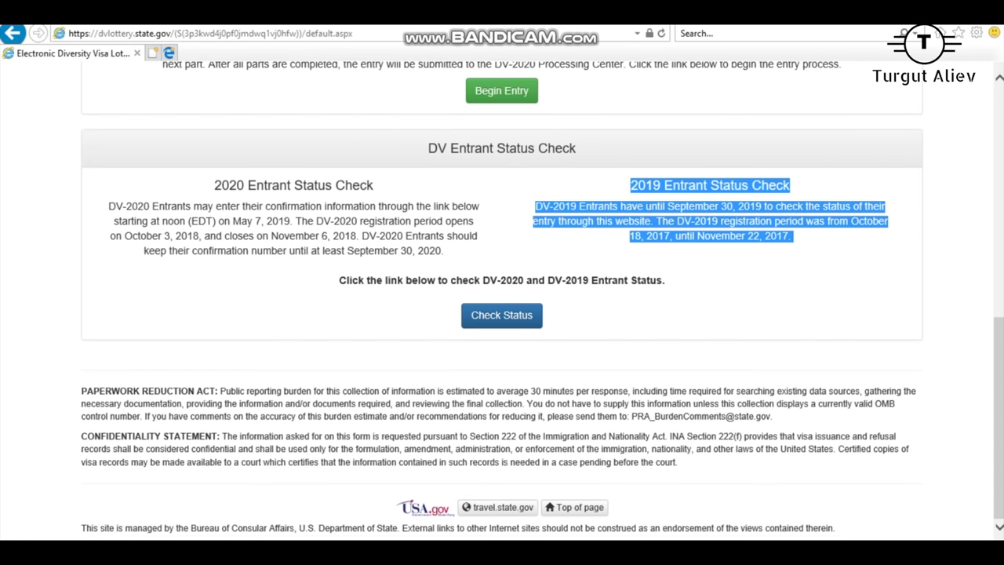
drag(339, 280, 521, 404)
click(522, 404)
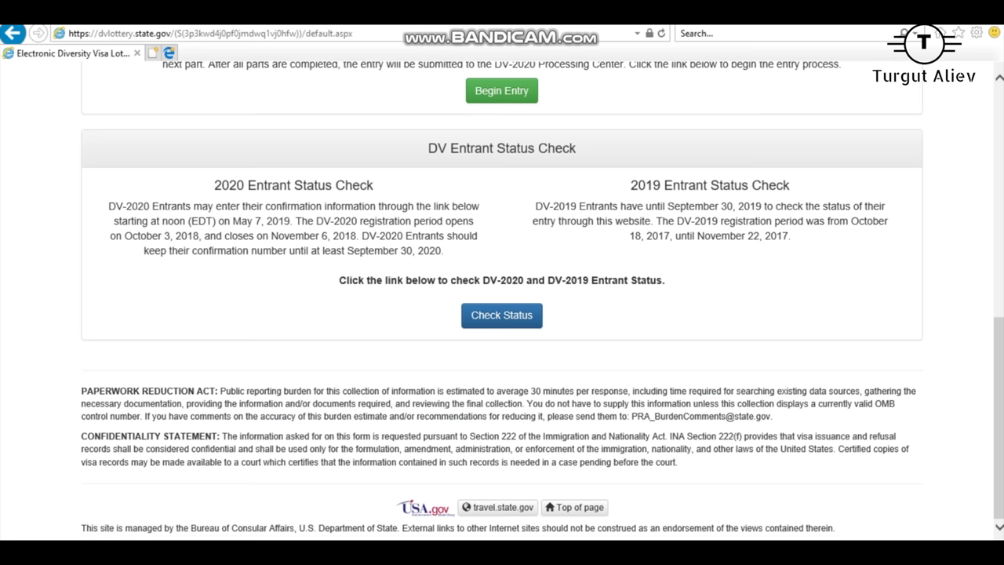
key(F5)
scroll(502, 298, up, 5)
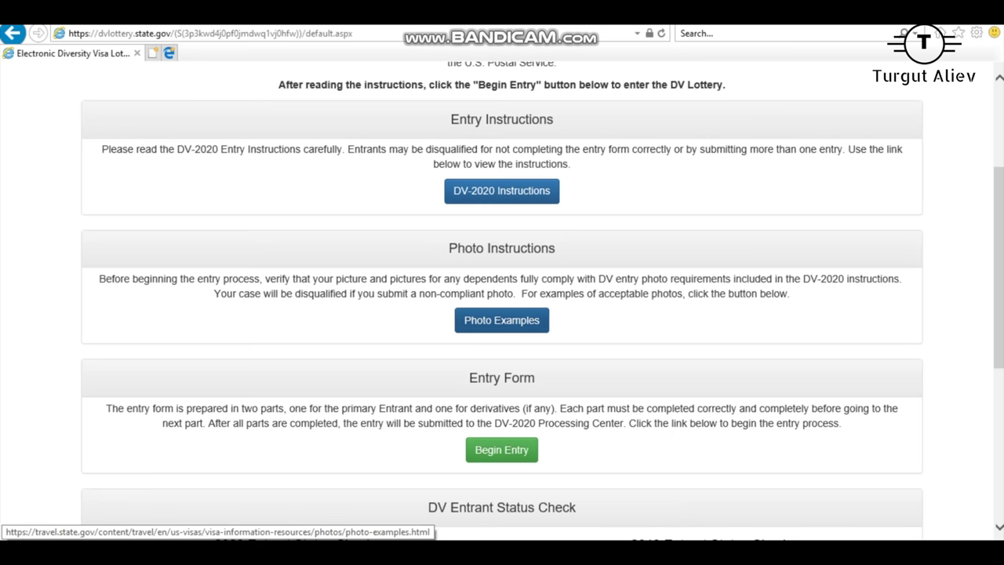
Step: Open the Photo Tool from Photo Examples and load the first Greencard portrait
click(501, 320)
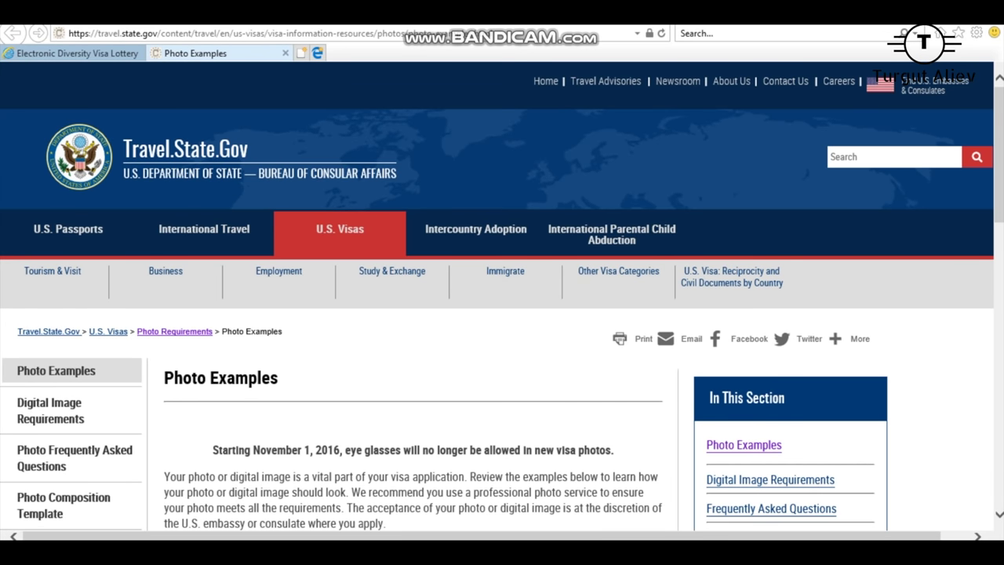
scroll(392, 274, down, 3)
scroll(502, 298, down, 1)
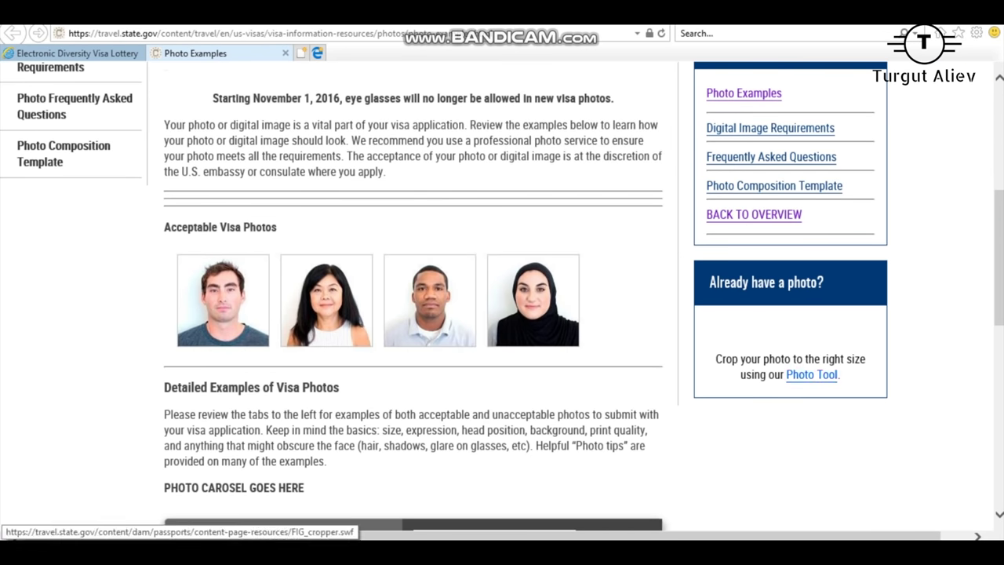
click(811, 374)
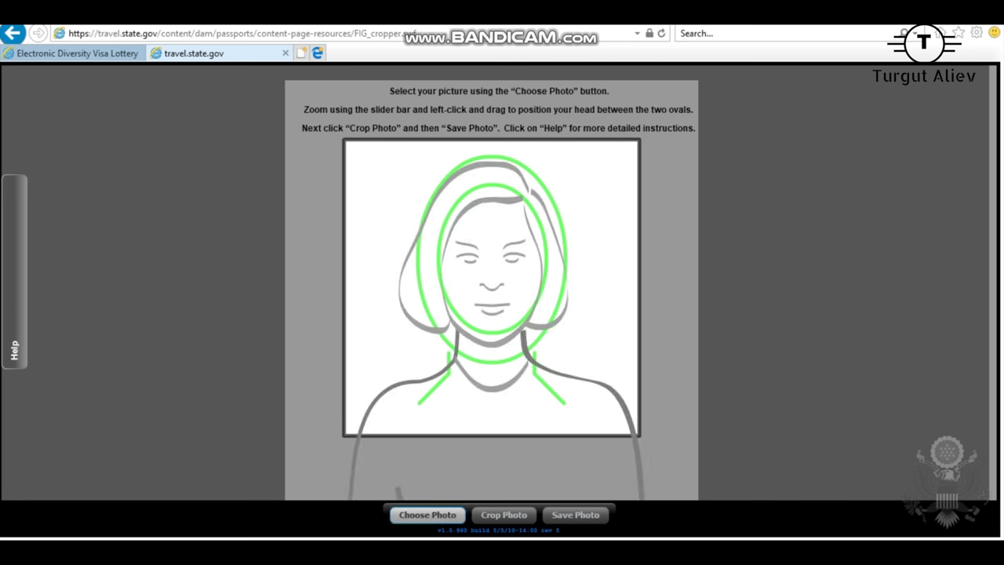
click(427, 515)
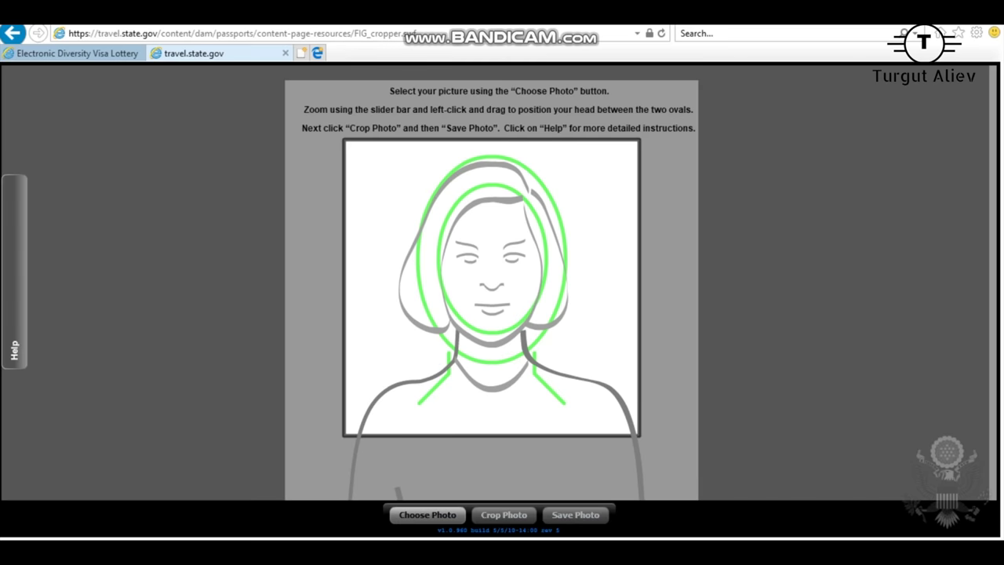
click(170, 133)
key(Return)
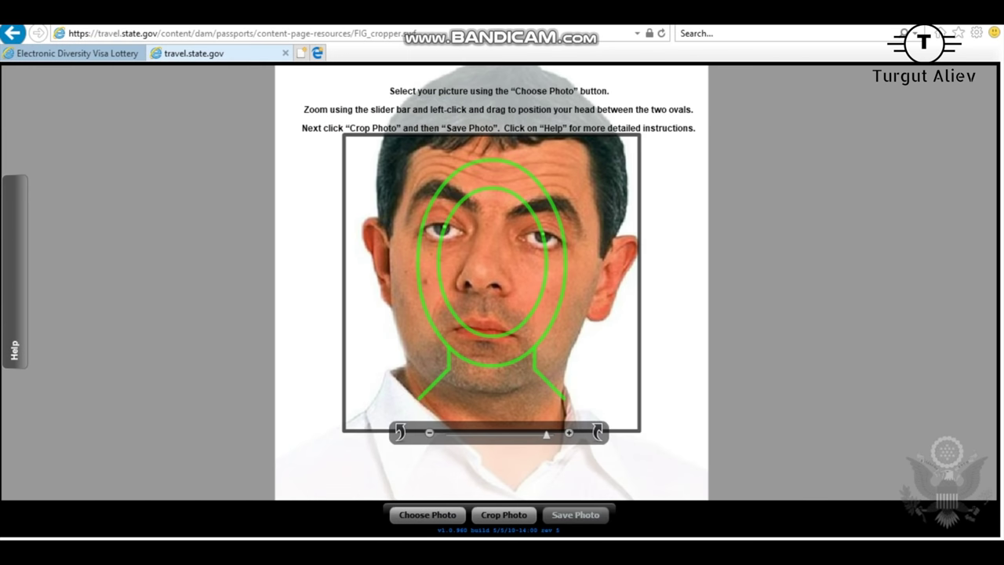
Step: Fit the head inside the ovals, crop to 600x600 and save the CROPPED copy to Greencard
drag(546, 434, 452, 433)
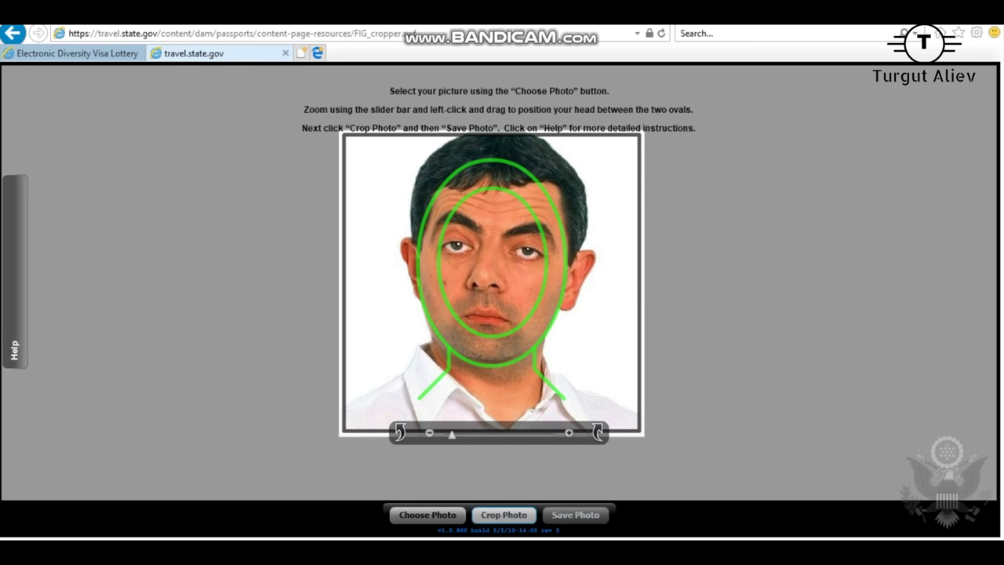
click(503, 514)
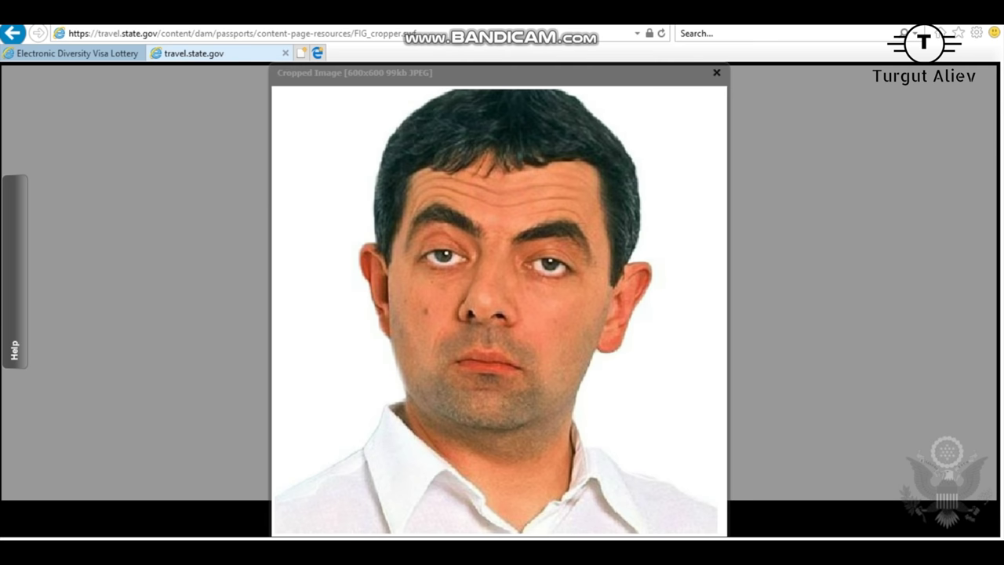
click(717, 72)
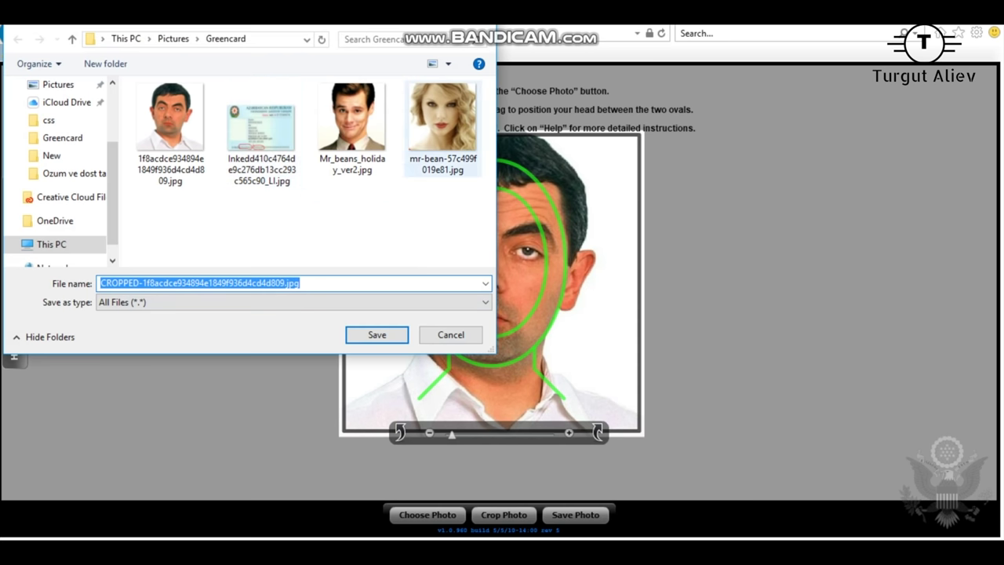
key(Return)
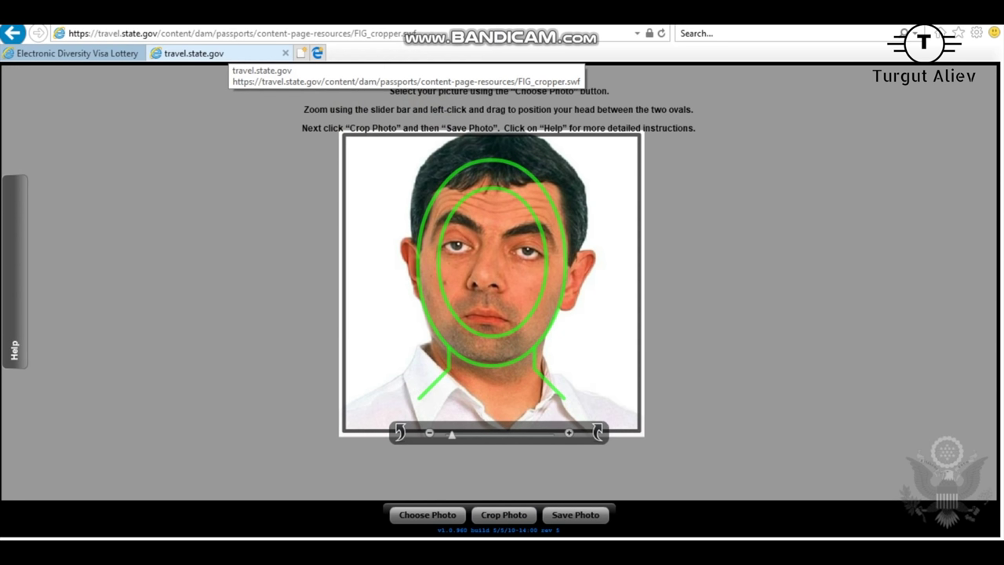
Step: Begin a new DV-2020 entry and submit the captcha authentication code
click(71, 54)
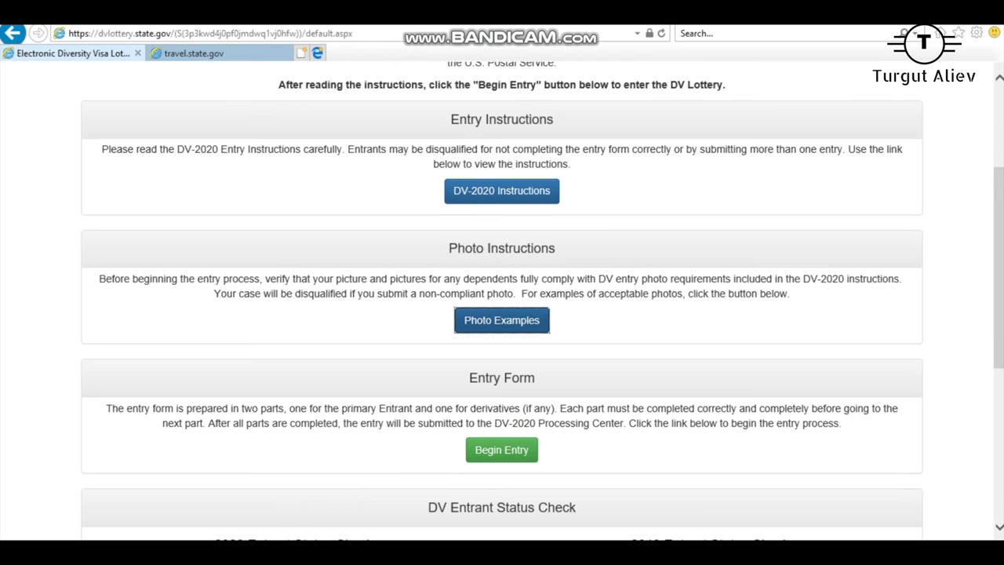
click(501, 450)
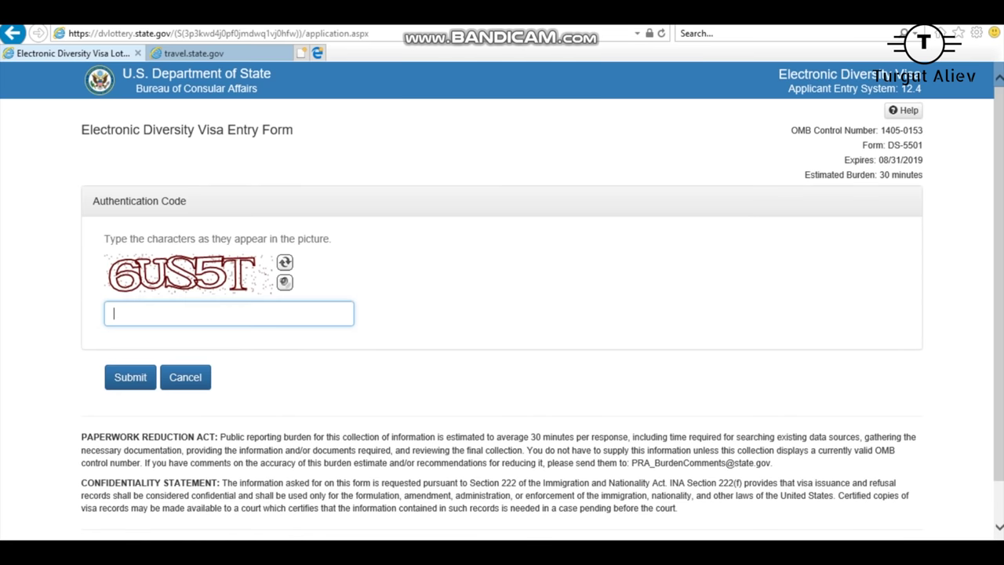
text(6US5)
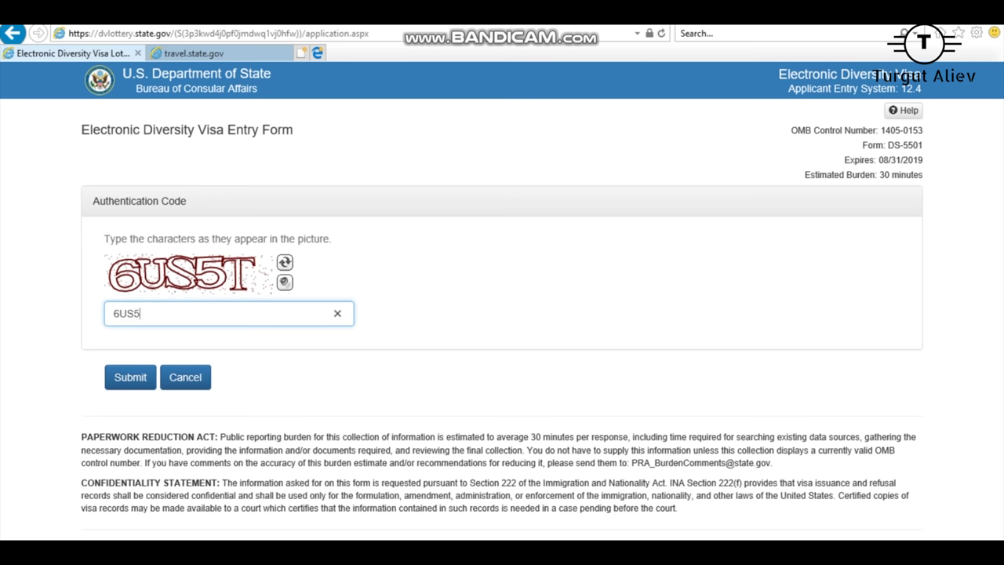
text(T)
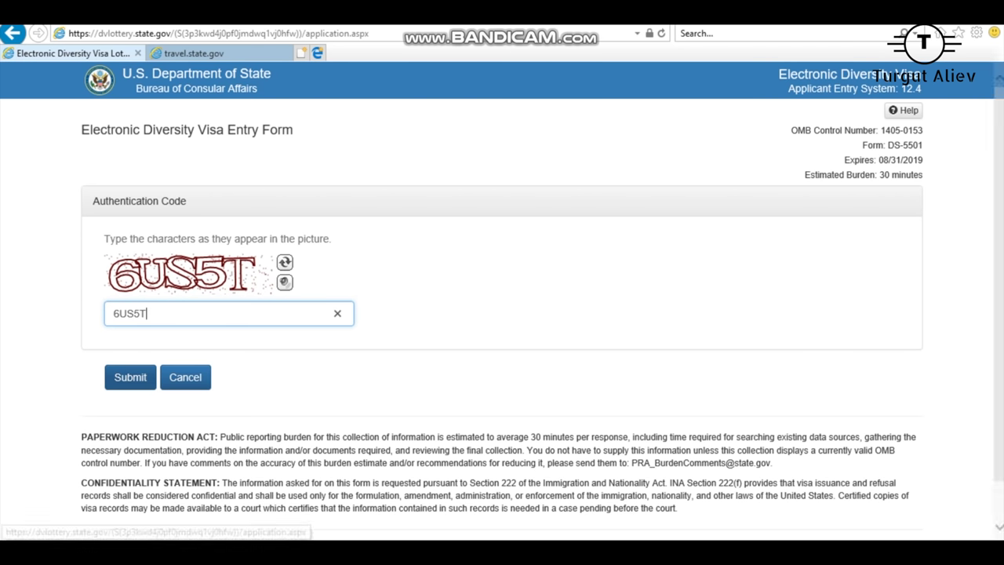
click(130, 377)
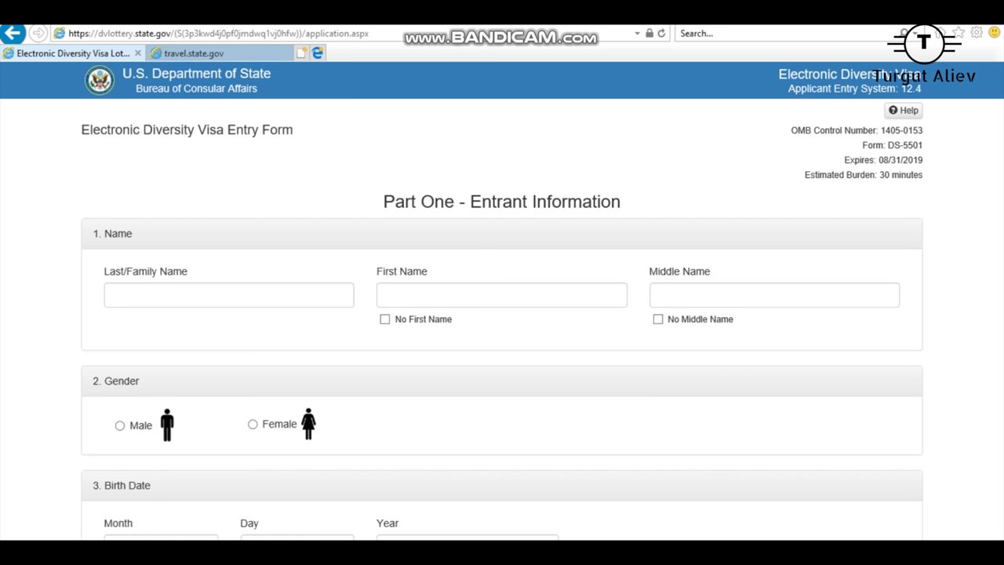
Step: Enter the entrant's last name and first name
click(228, 295)
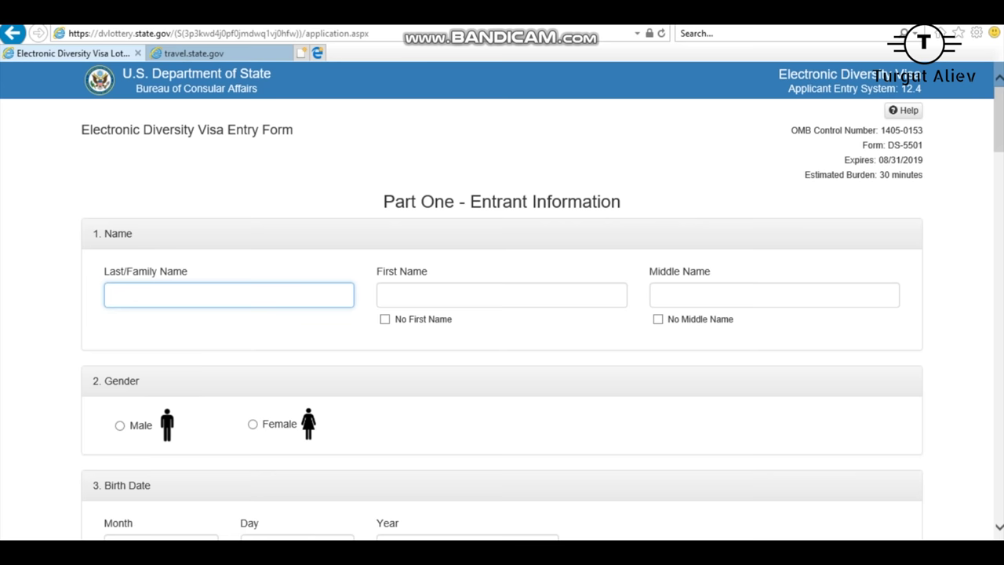
scroll(502, 314, down, 20)
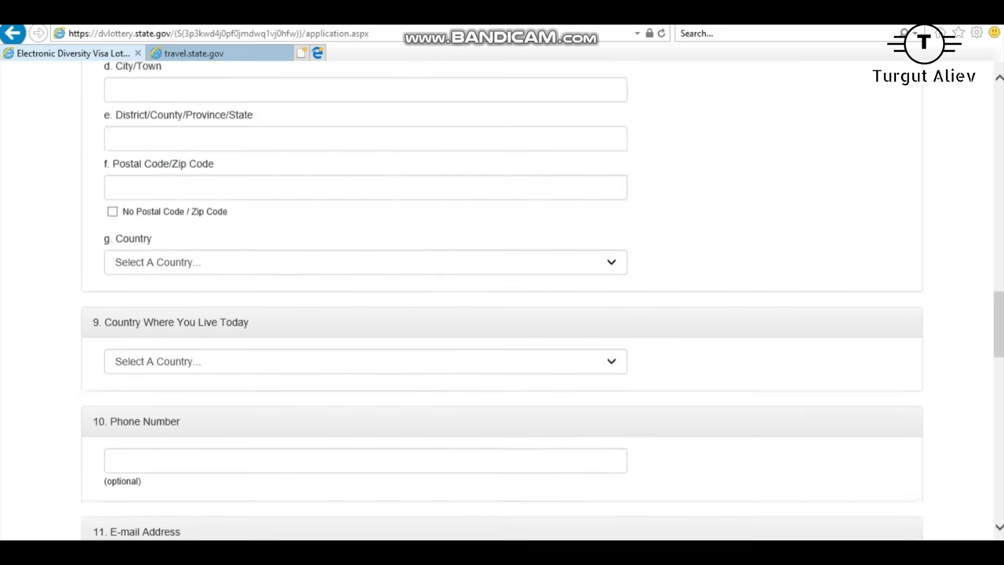
scroll(502, 314, down, 10)
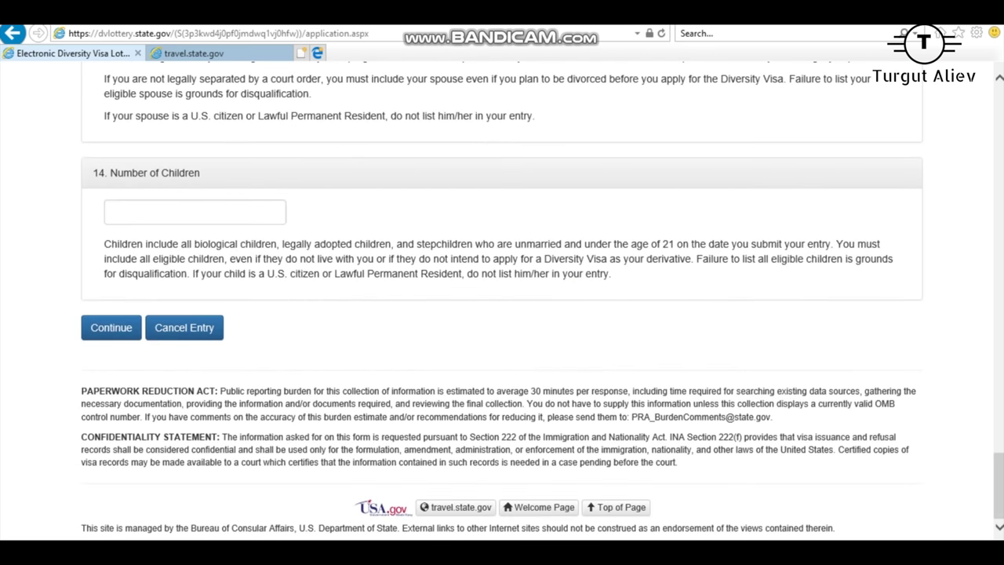
scroll(502, 314, up, 4)
scroll(502, 314, down, 4)
scroll(502, 314, up, 5)
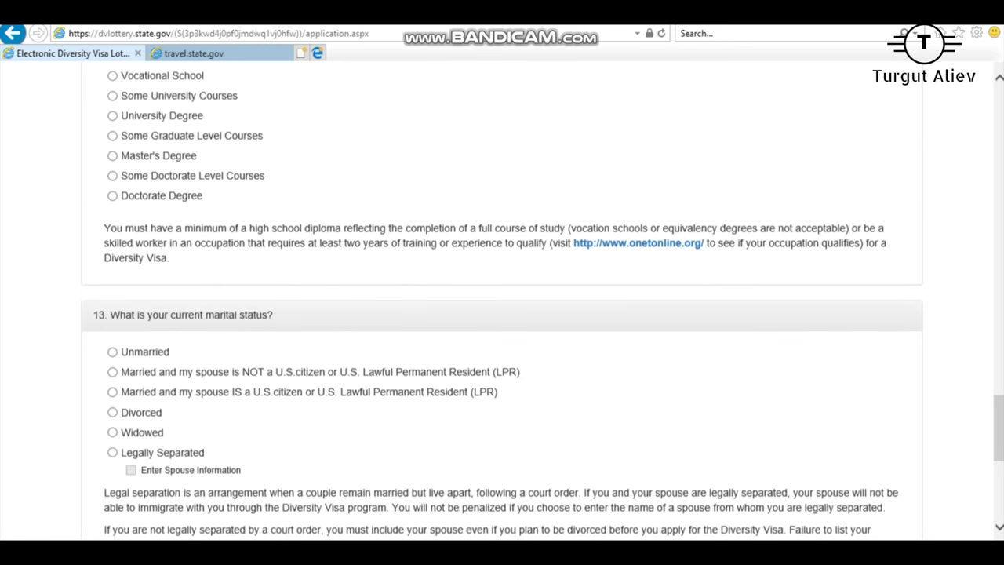
scroll(502, 313, up, 20)
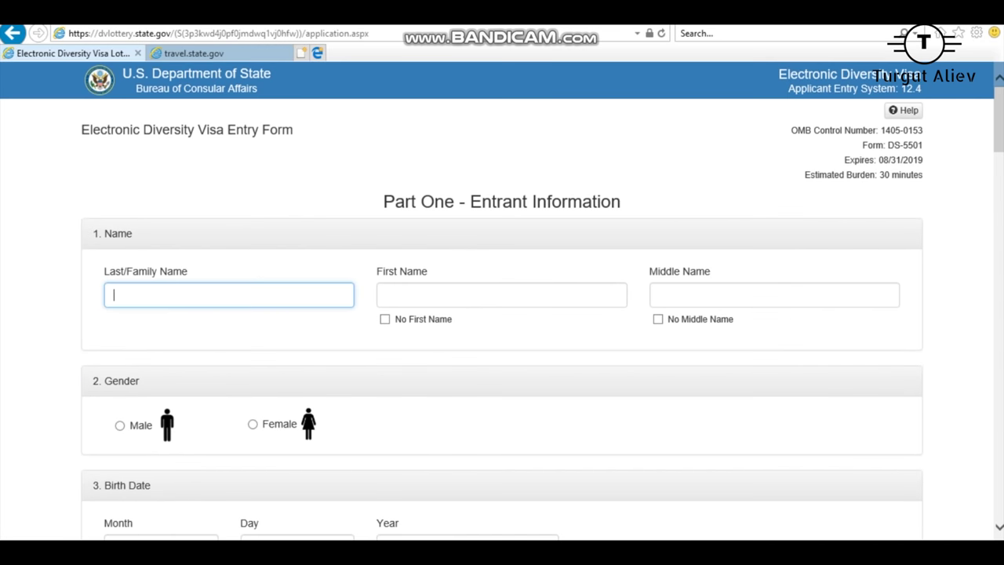
key(Down)
key(Escape)
text(Ali)
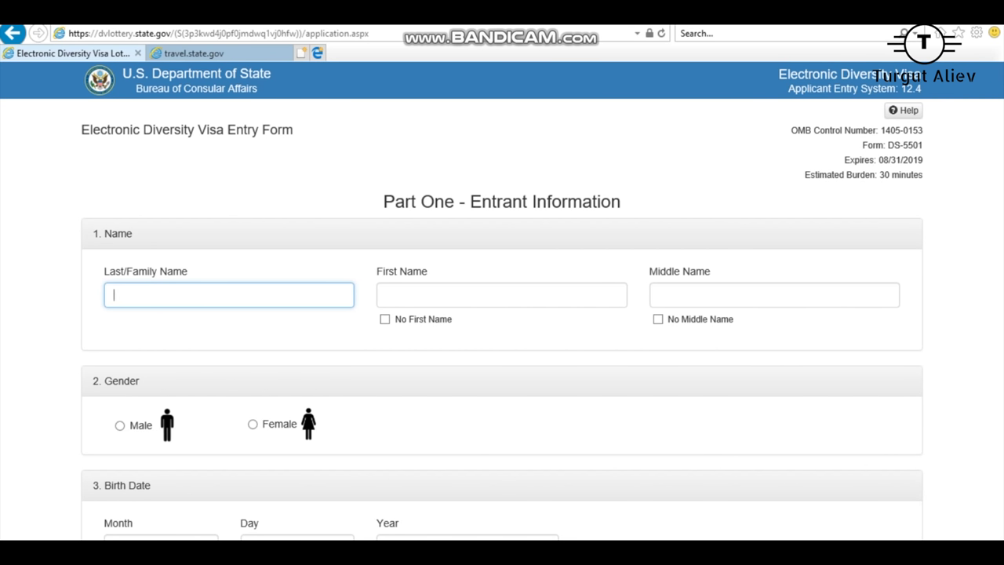
text(yev)
drag(127, 270, 104, 270)
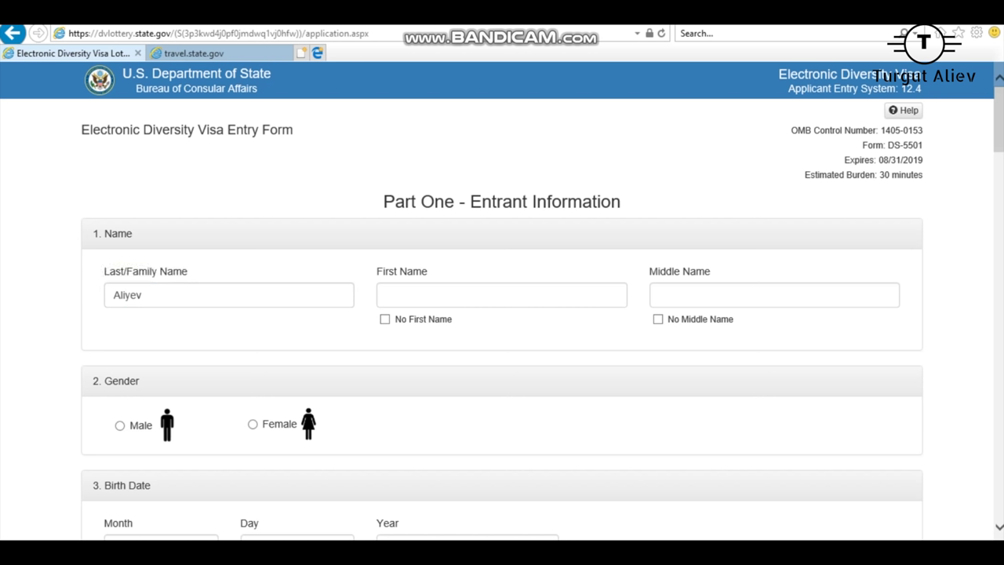
click(386, 295)
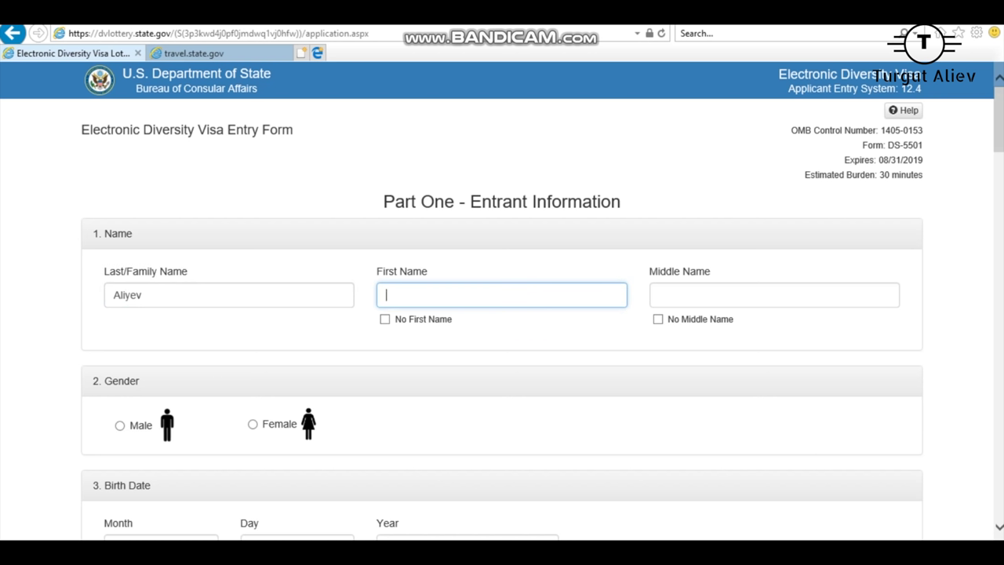
text(Bean)
Step: Mark No Middle Name and set the gender to Male
click(658, 319)
scroll(502, 314, down, 3)
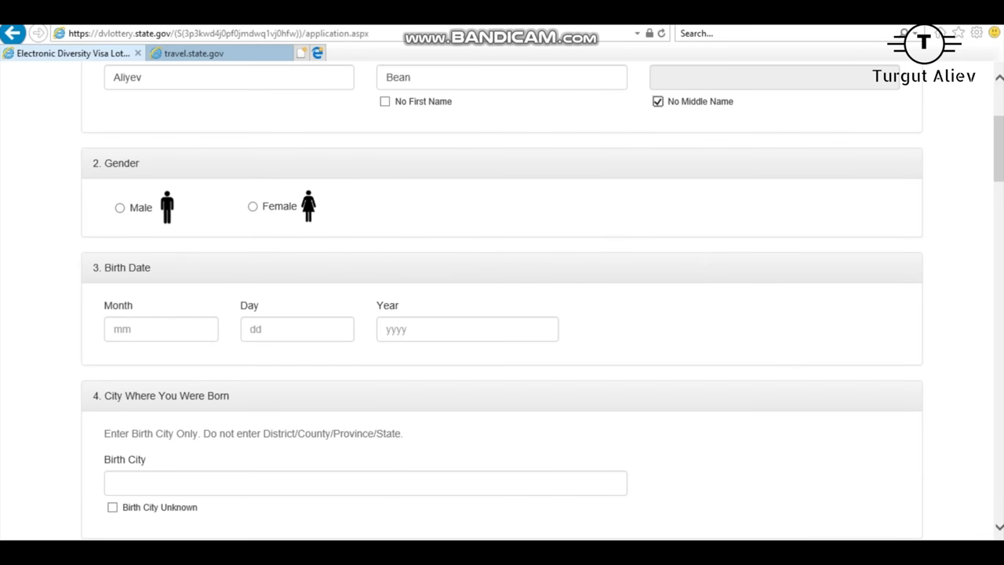
click(120, 207)
Step: Enter the birth date 01/01/1987
click(161, 329)
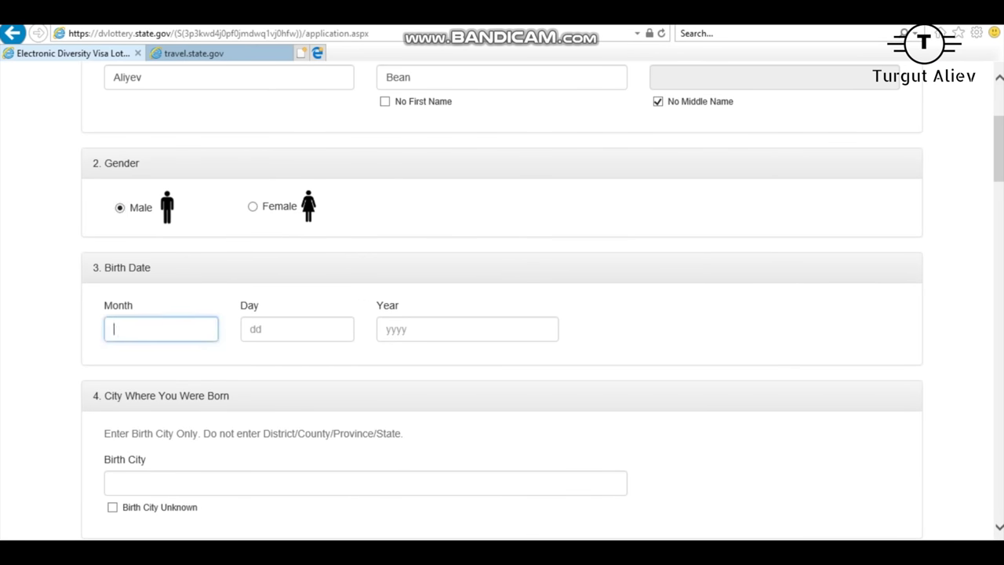
text(01)
key(Tab)
text(01)
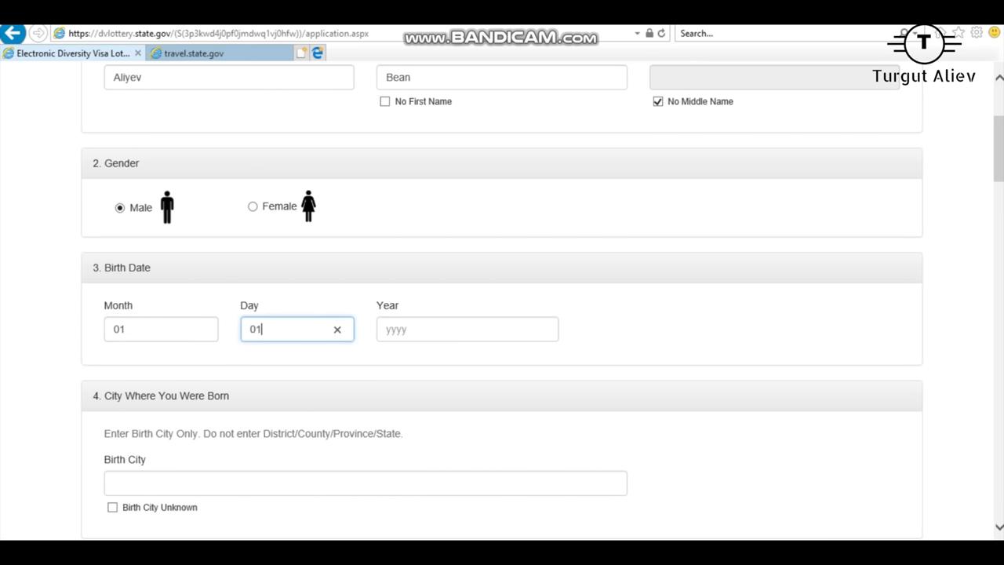
key(Tab)
text(1987)
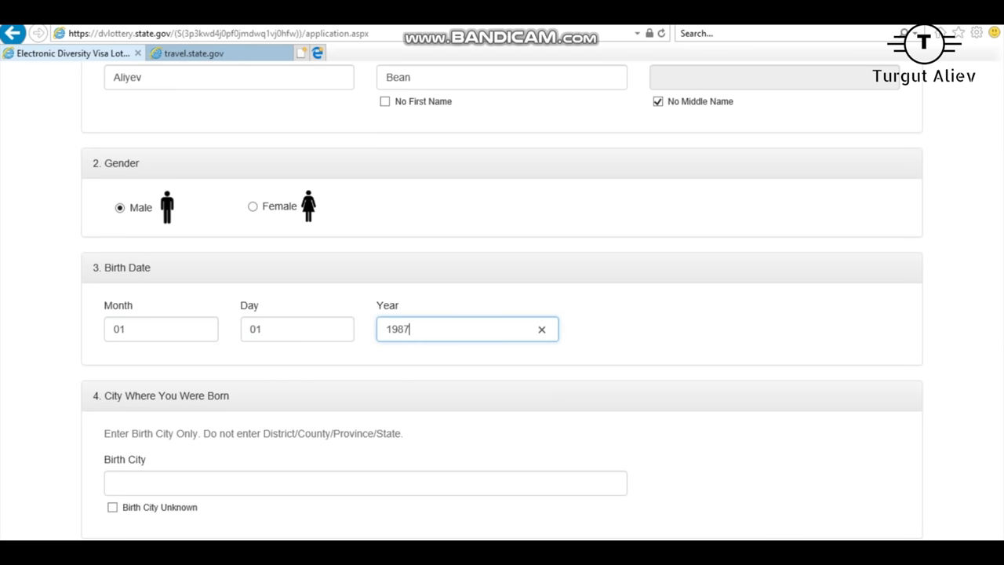
scroll(502, 298, down, 3)
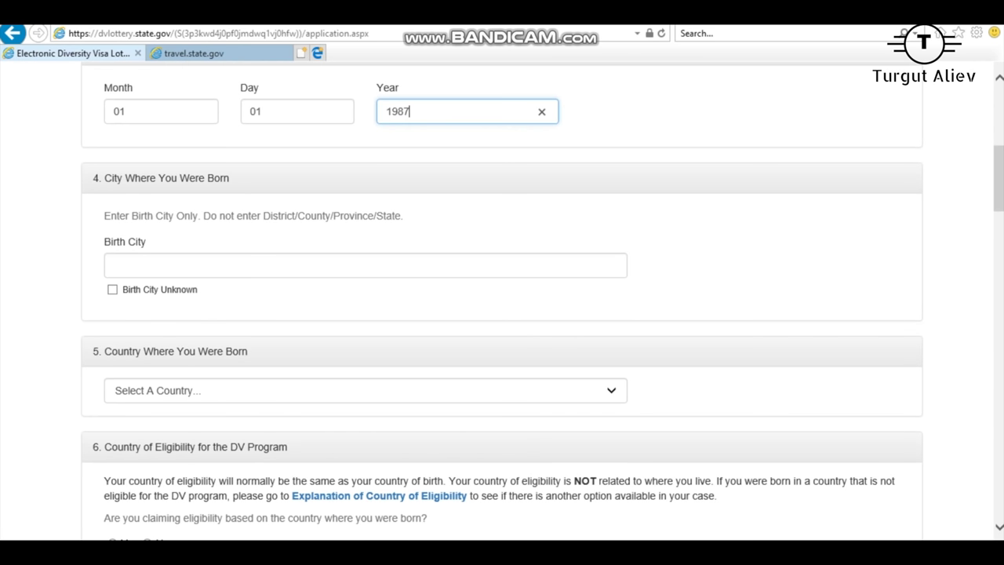
scroll(502, 298, up, 2)
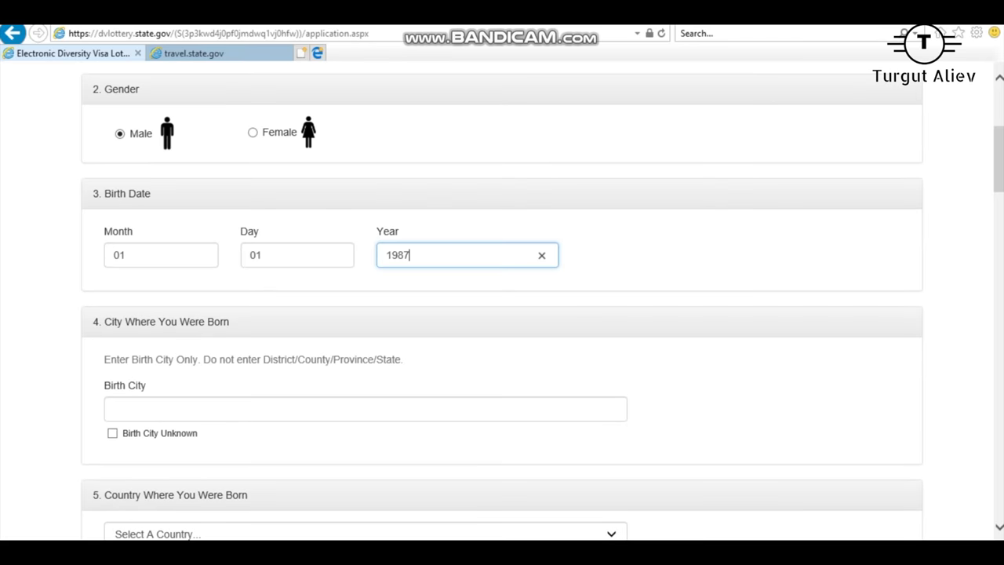
click(149, 255)
double_click(117, 231)
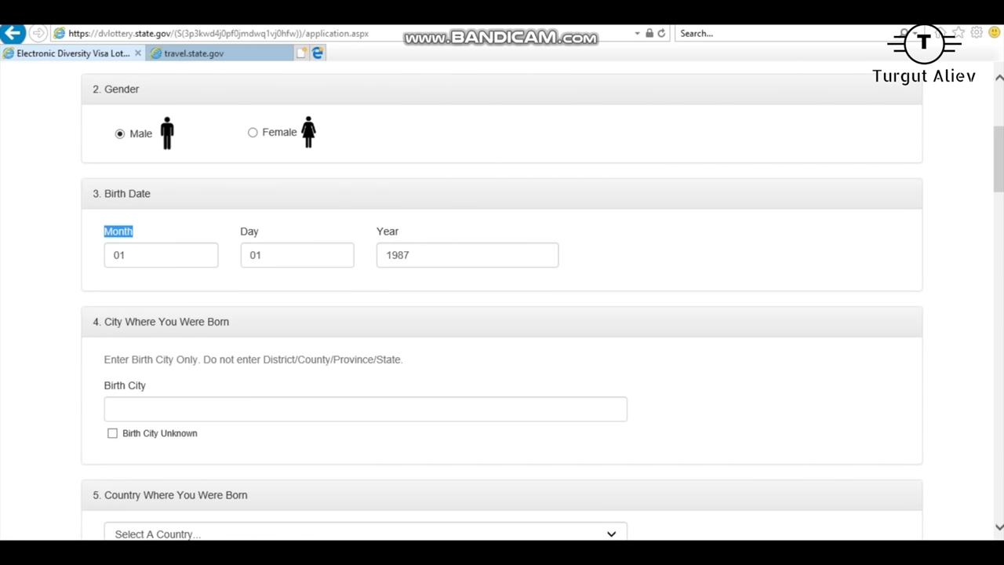
Step: Enter Quba as the birth city
drag(135, 230, 259, 232)
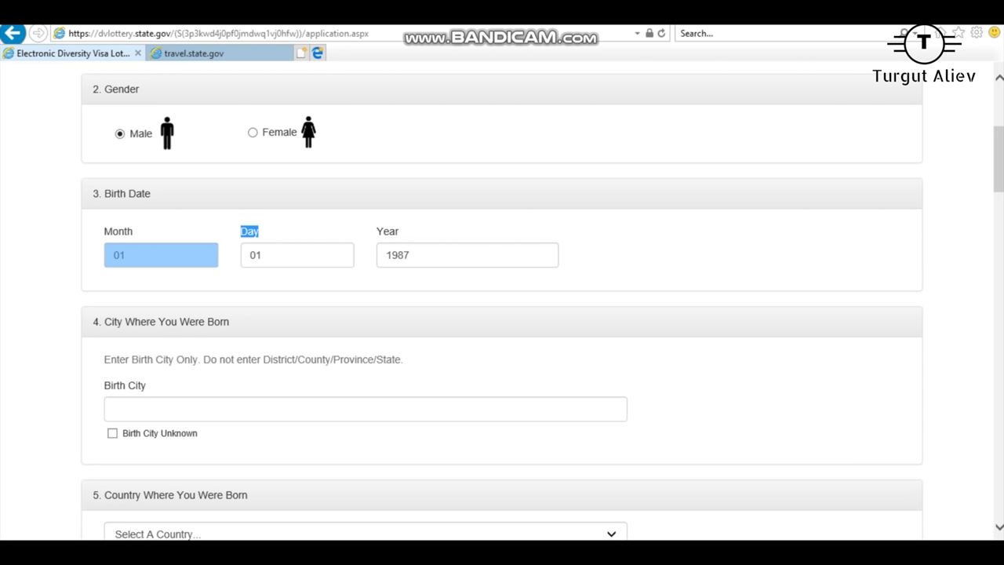
click(249, 230)
double_click(249, 230)
click(387, 230)
double_click(387, 231)
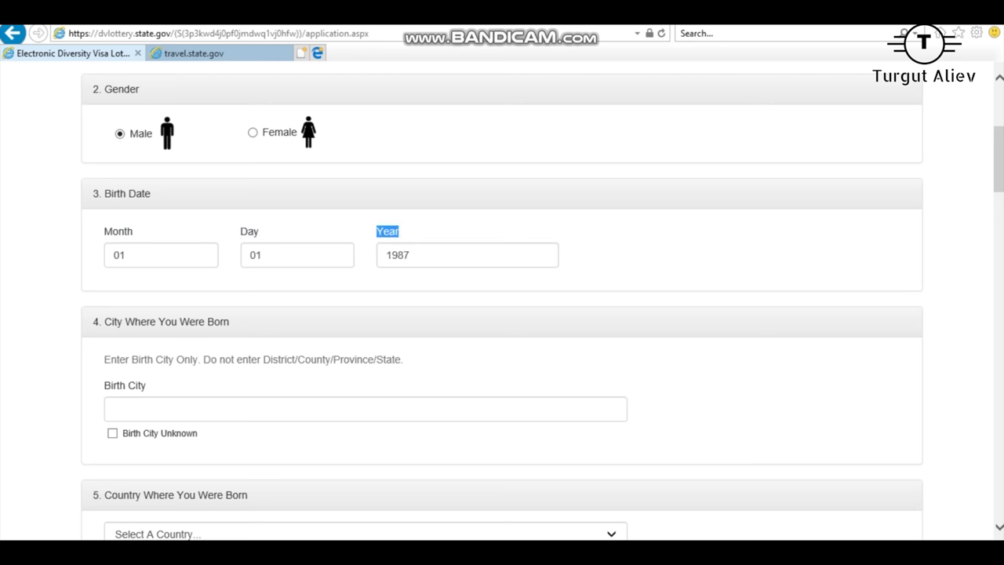
scroll(502, 314, down, 2)
click(235, 336)
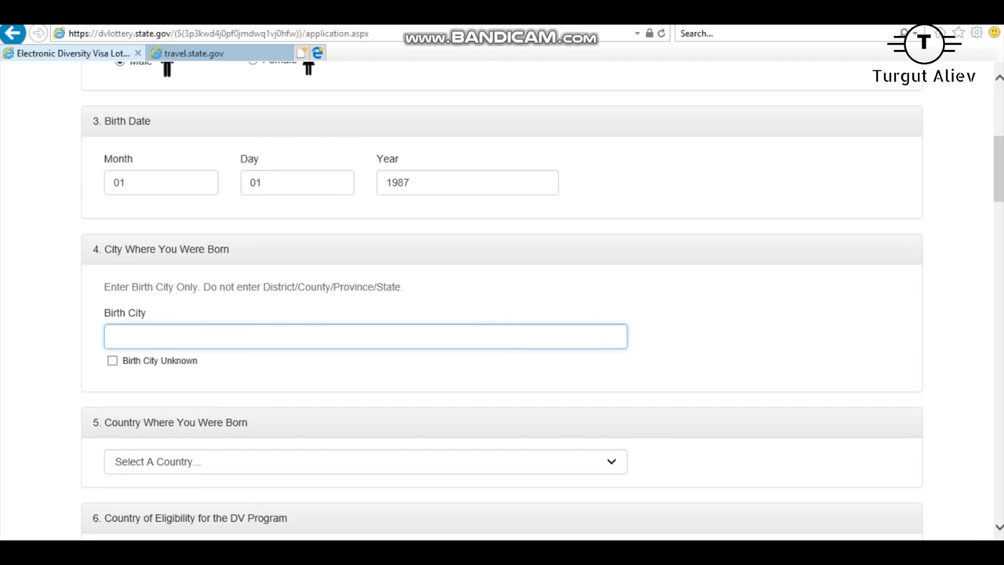
triple_click(125, 313)
click(114, 335)
text(Quba)
Step: Choose Azerbaijan as the country where the entrant was born
scroll(502, 314, down, 4)
scroll(502, 314, down, 3)
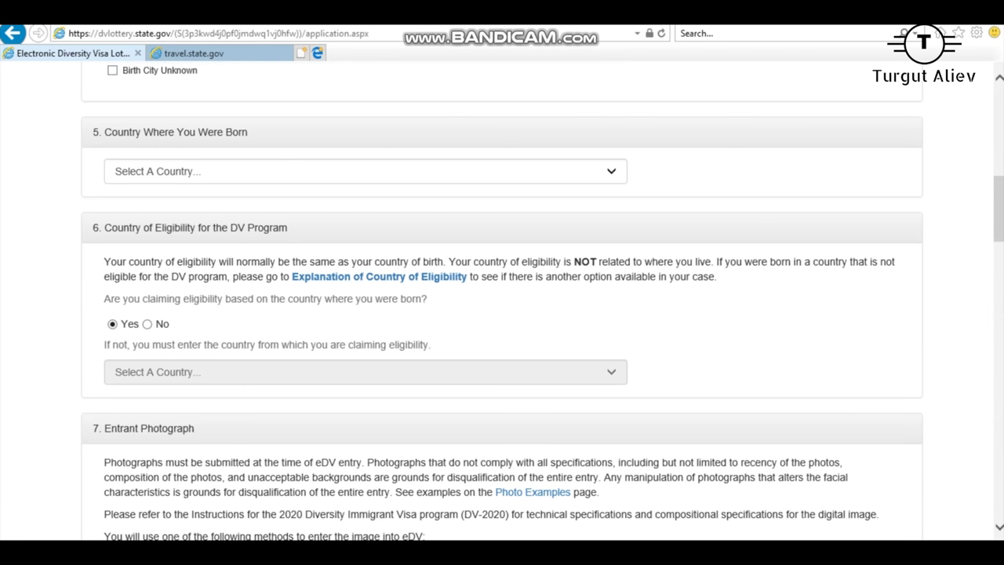
click(364, 171)
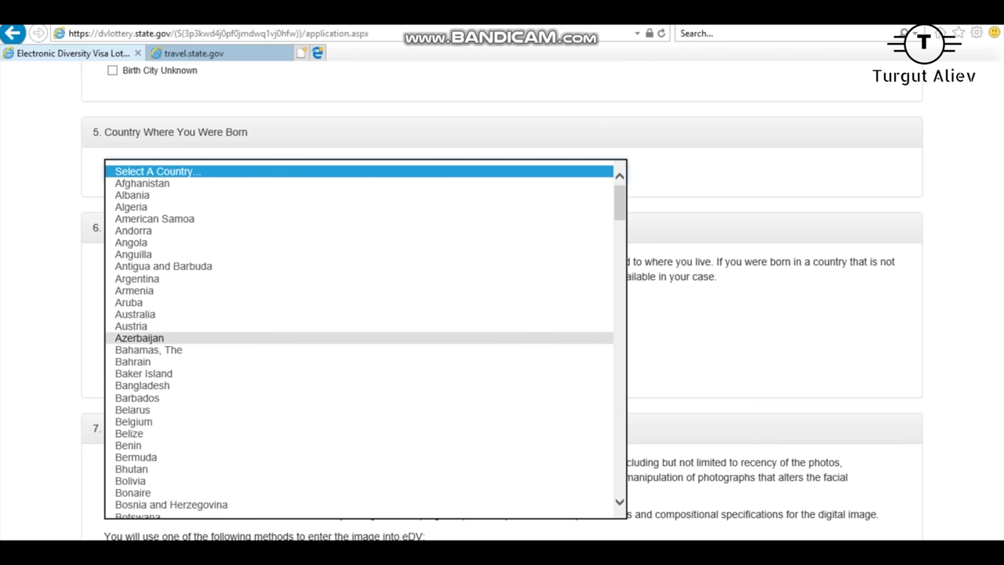
click(139, 337)
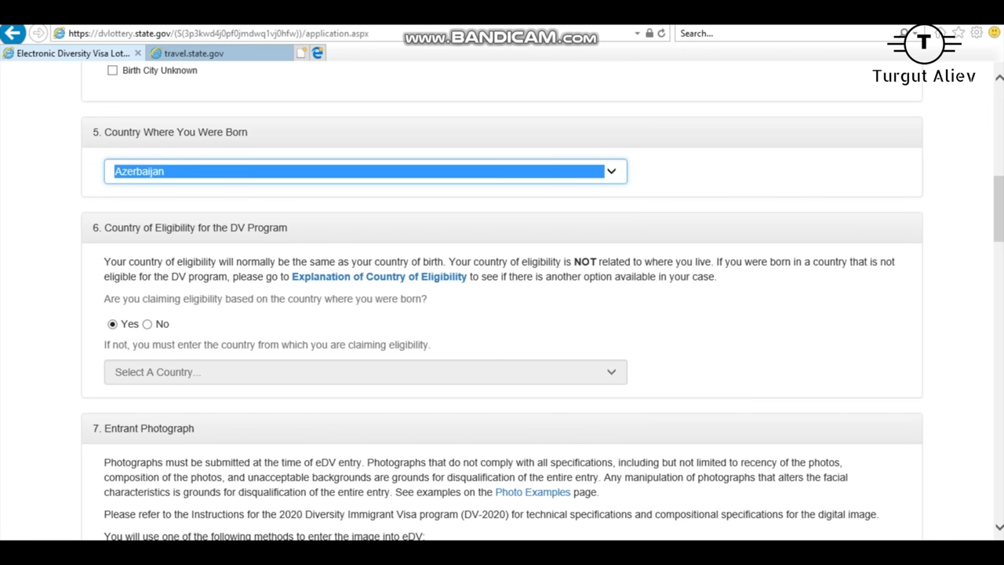
key(alt+Down)
key(Return)
key(alt+Down)
key(Down)
key(Return)
key(alt+Down)
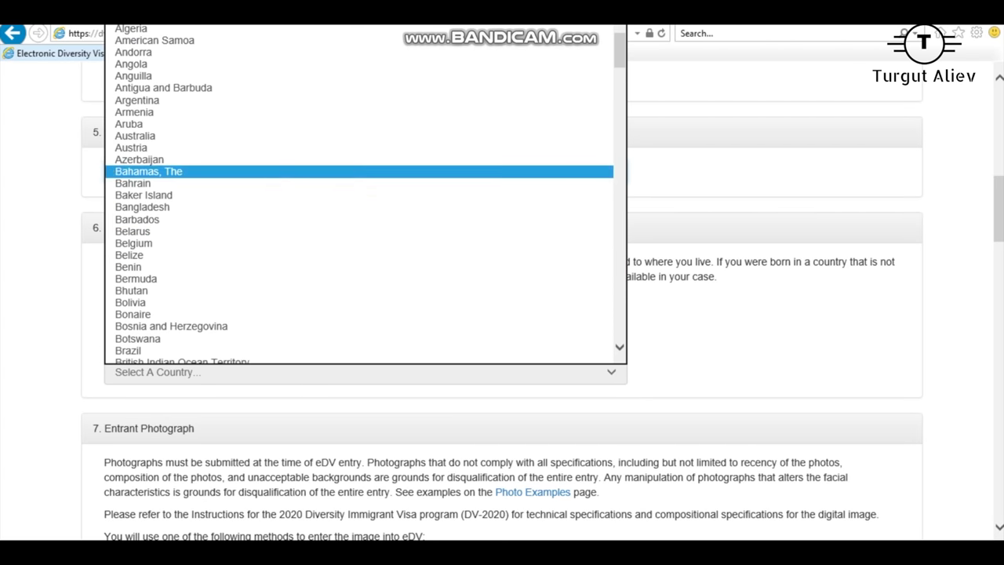
key(Up)
key(Return)
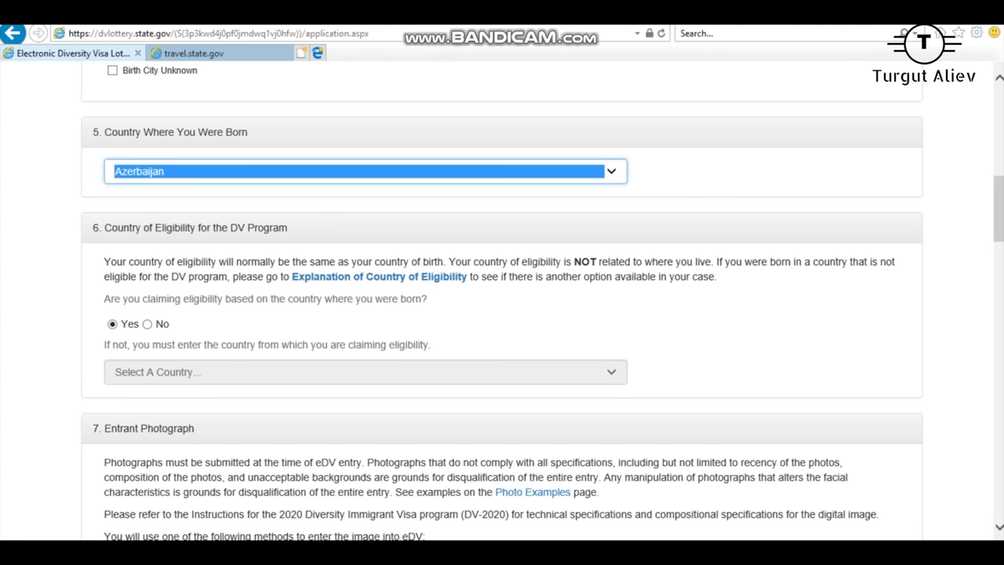
key(Tab)
scroll(502, 314, down, 2)
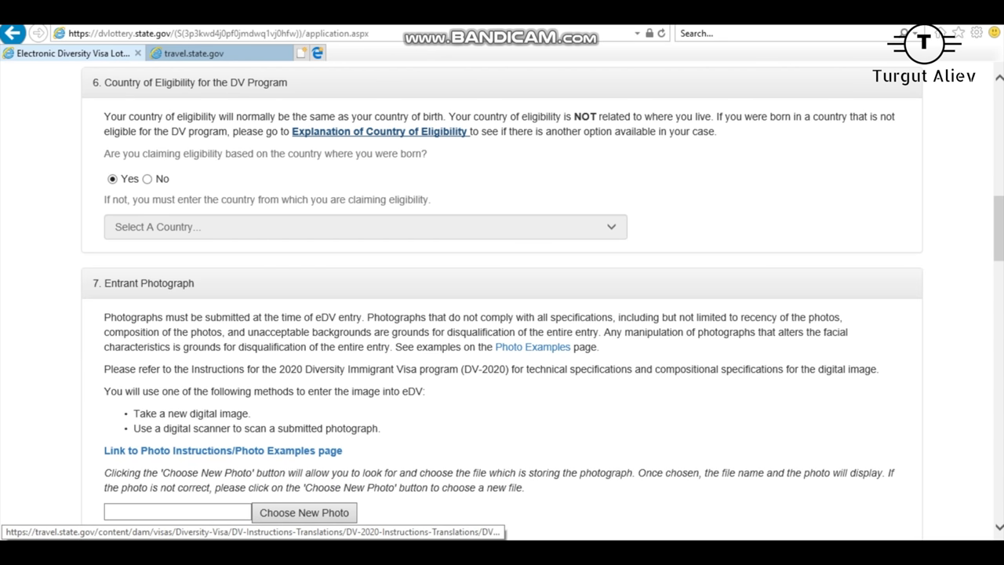
Step: Attach the cropped portrait from the Greencard folder as the entrant photo
scroll(502, 313, down, 3)
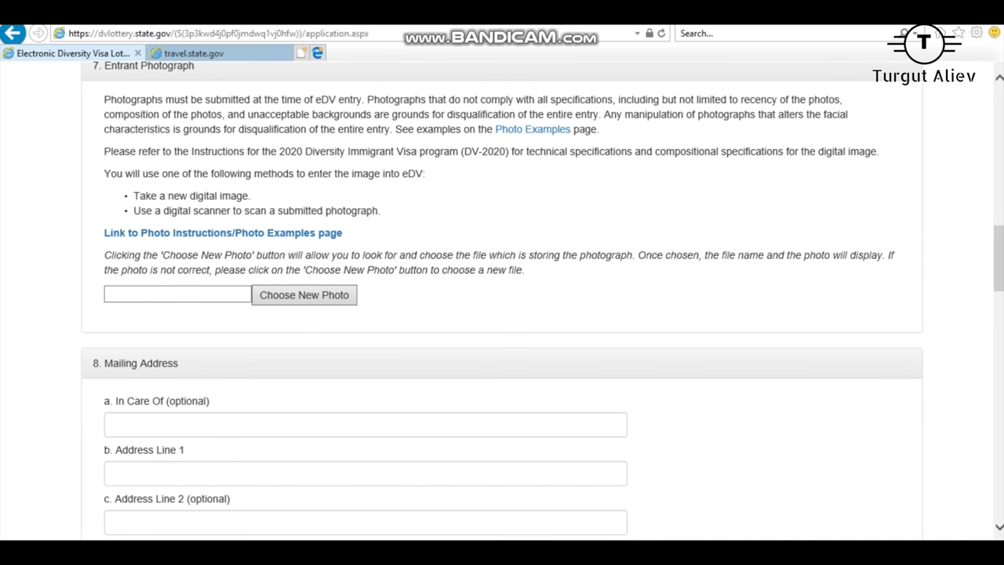
scroll(502, 314, up, 1)
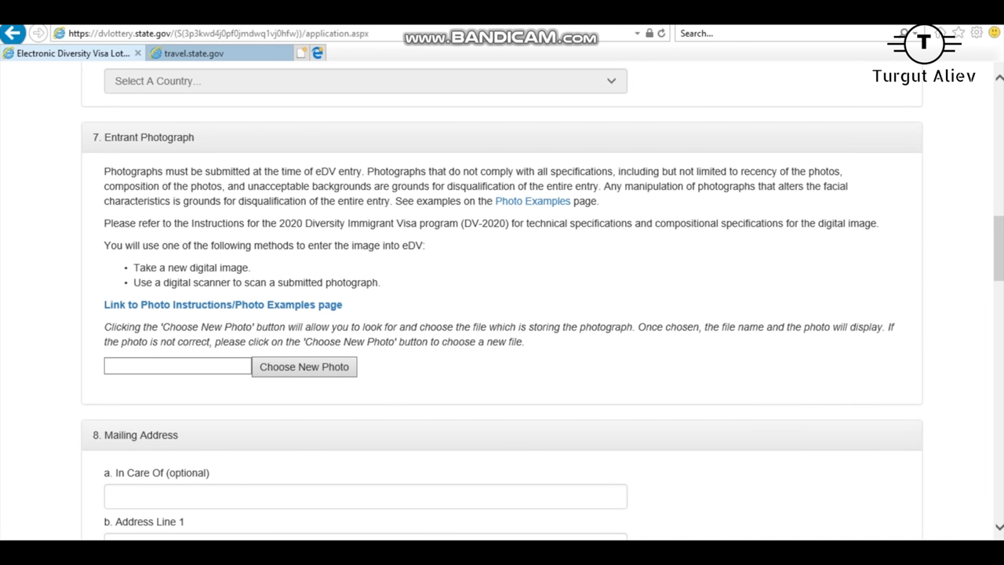
click(304, 367)
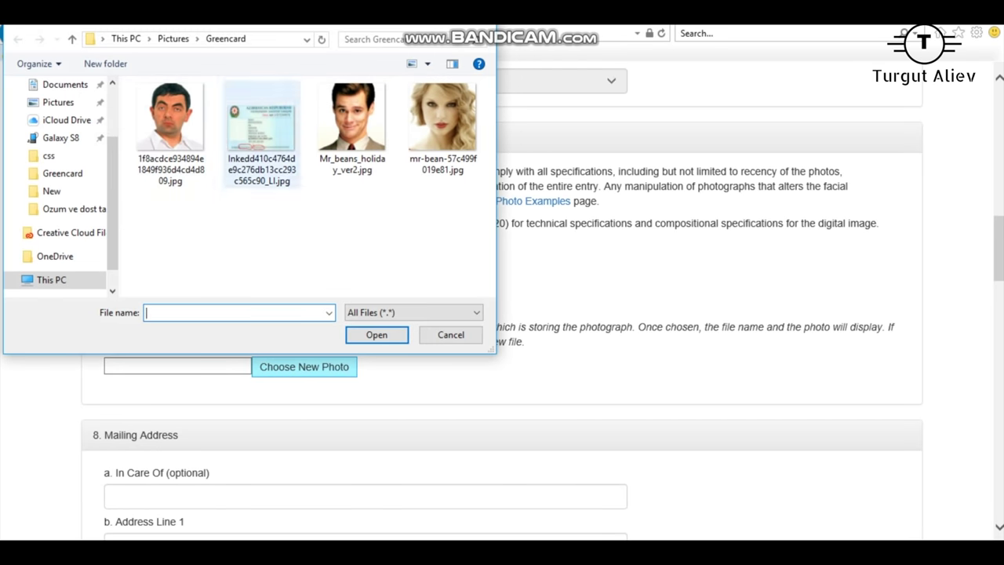
double_click(170, 118)
Step: Scroll down to the empty Mailing Address section
scroll(502, 314, down, 3)
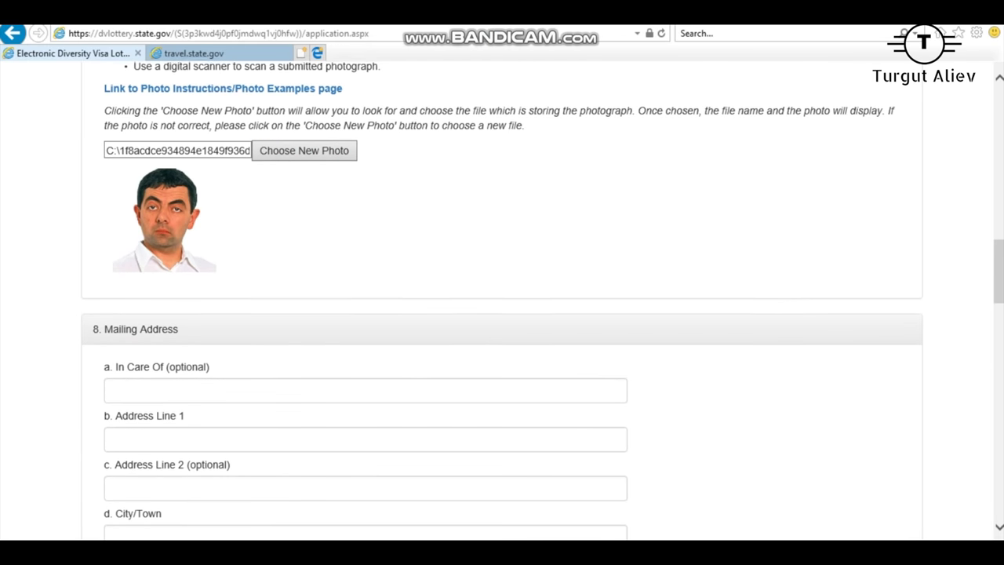
scroll(502, 314, down, 2)
scroll(502, 313, up, 2)
scroll(502, 314, down, 2)
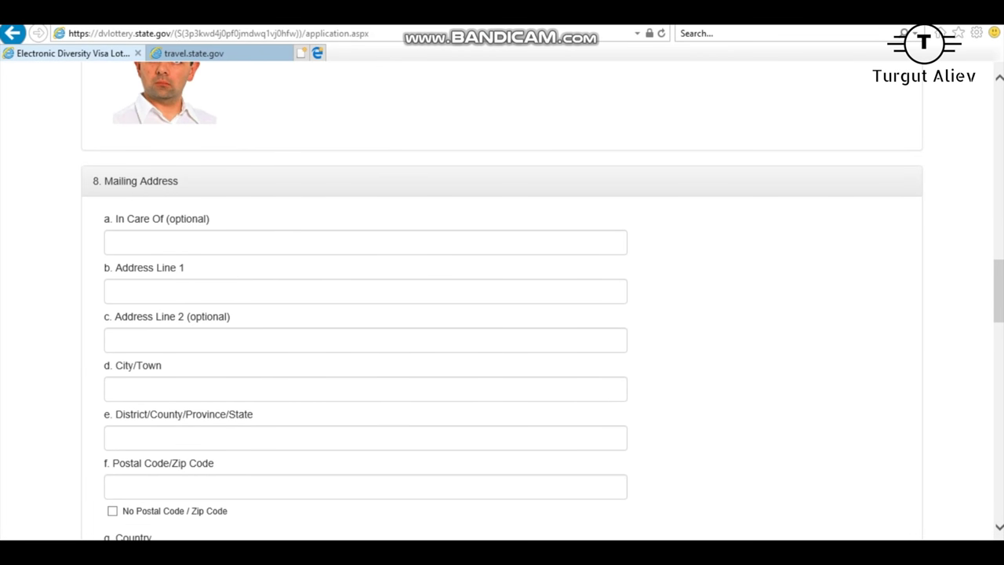
drag(105, 180, 178, 181)
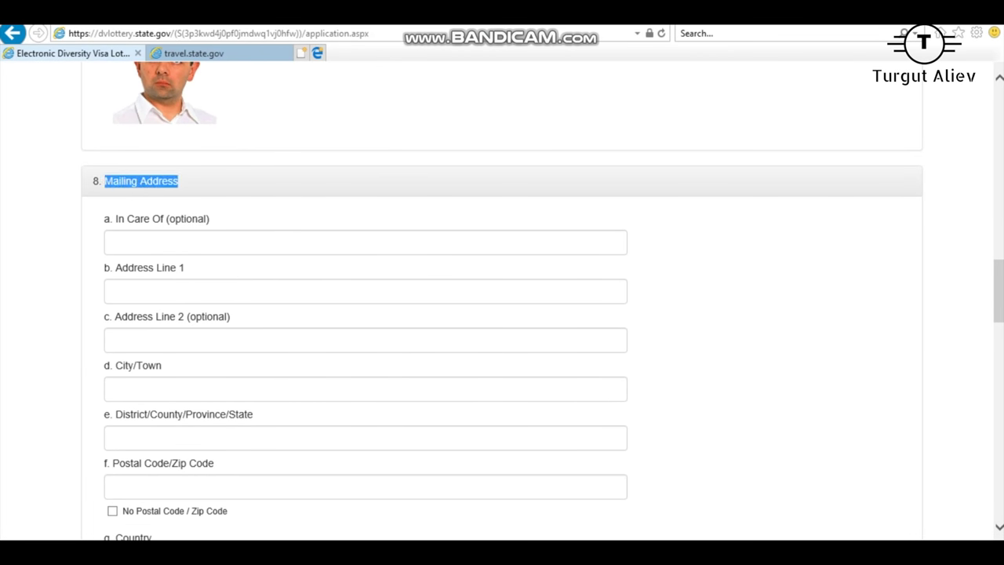
click(114, 291)
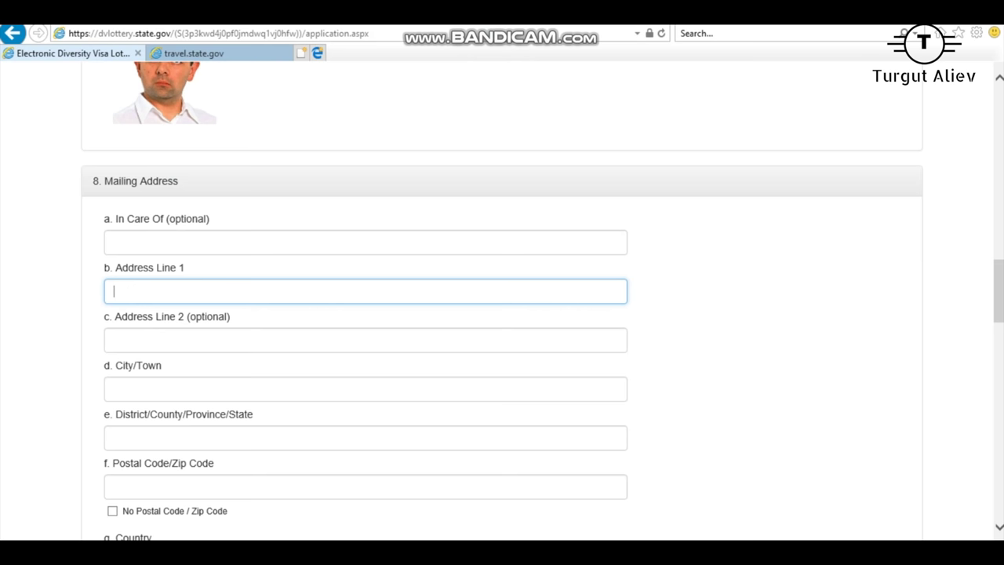
mouse_move(93, 181)
mouse_down()
mouse_move(209, 221)
mouse_move(184, 271)
mouse_move(198, 219)
mouse_move(93, 181)
mouse_up()
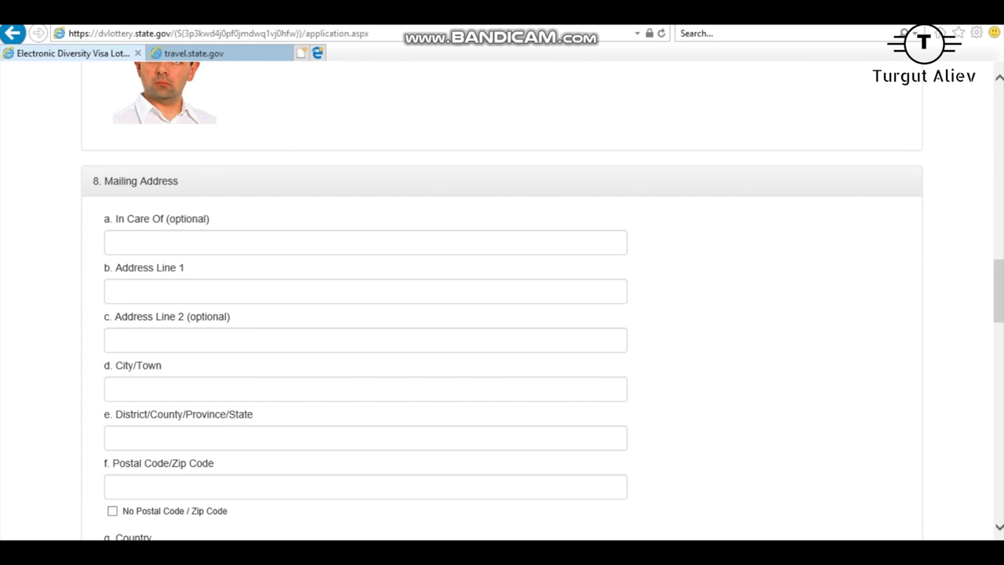
drag(179, 181, 161, 94)
click(161, 94)
drag(104, 180, 179, 181)
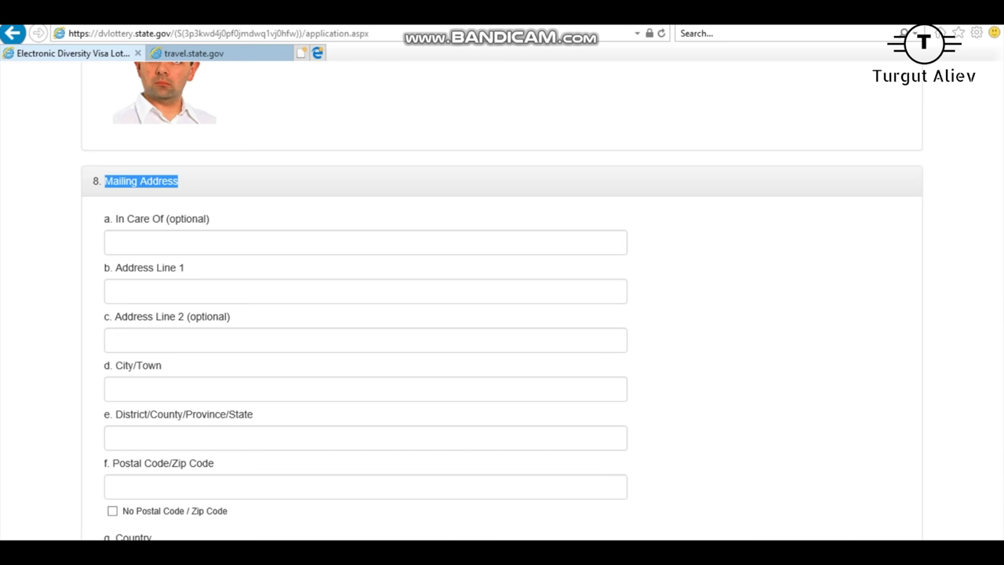
Step: Fill Address Line 1 with the street address from the autocomplete suggestion
click(366, 291)
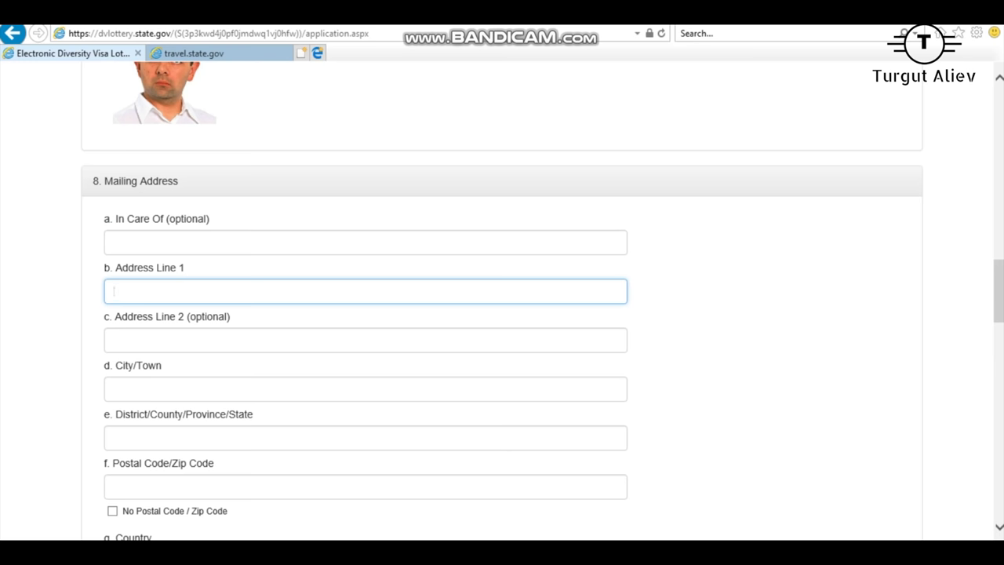
text(gfhngcnb)
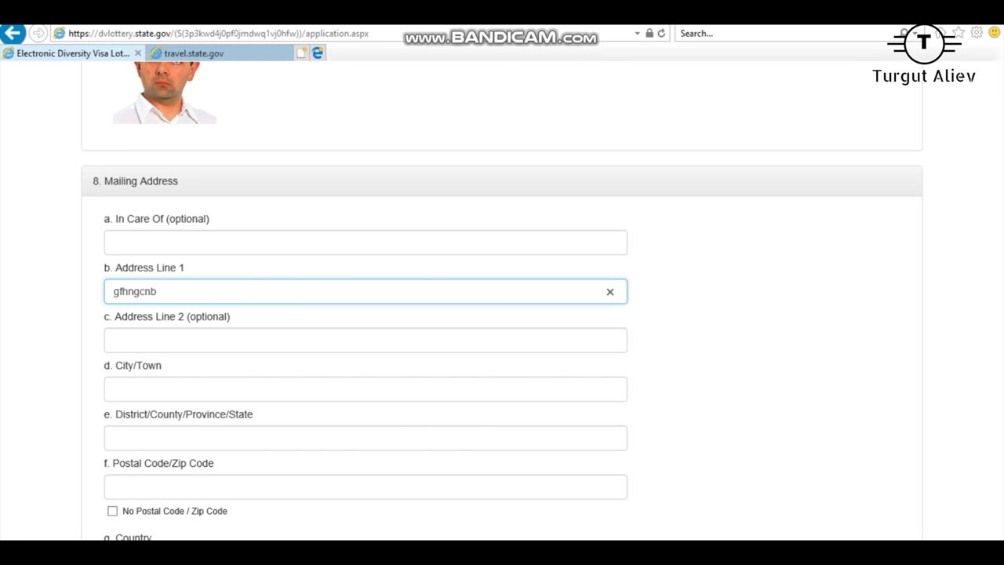
key(ctrl+a)
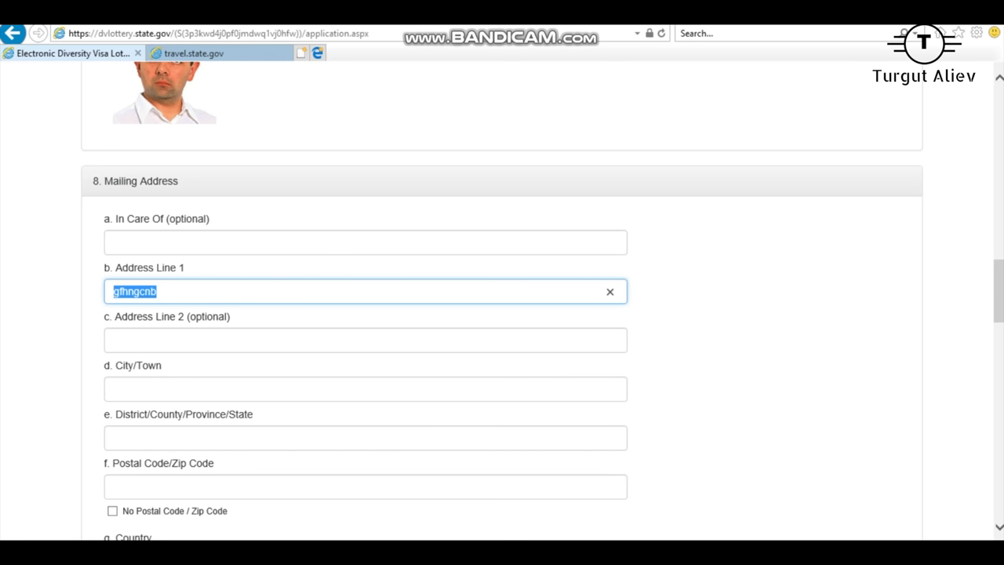
key(BackSpace)
text(100)
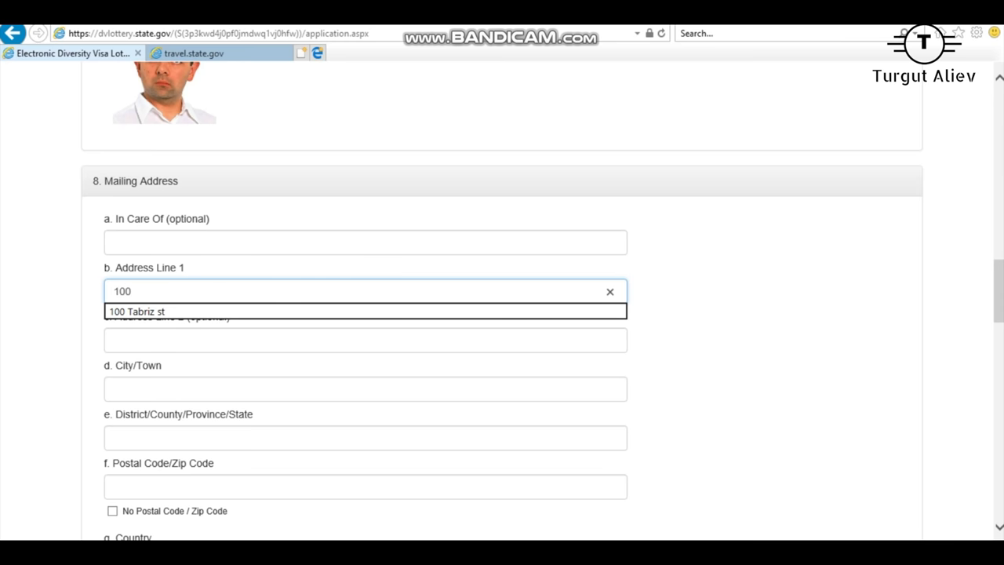
key(Return)
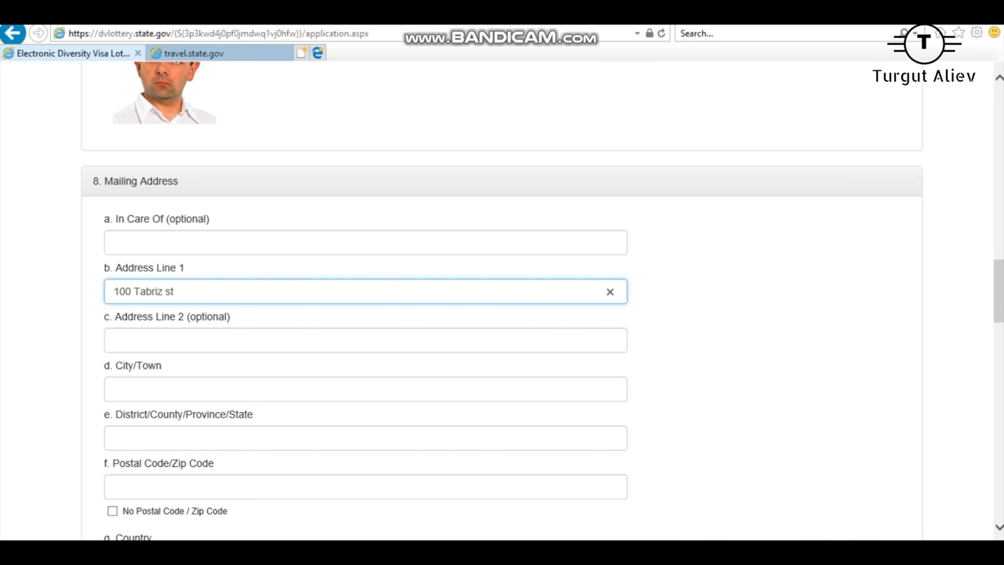
key(ctrl+shift+Left)
key(ctrl+shift+Left)
key(ctrl+shift+Left)
key(Left)
key(ctrl+Right)
key(ctrl+shift+Right)
key(End)
key(ctrl+shift+Left)
key(ctrl+shift+Left)
key(End)
key(ctrl+shift+Left)
key(ctrl+shift+Left)
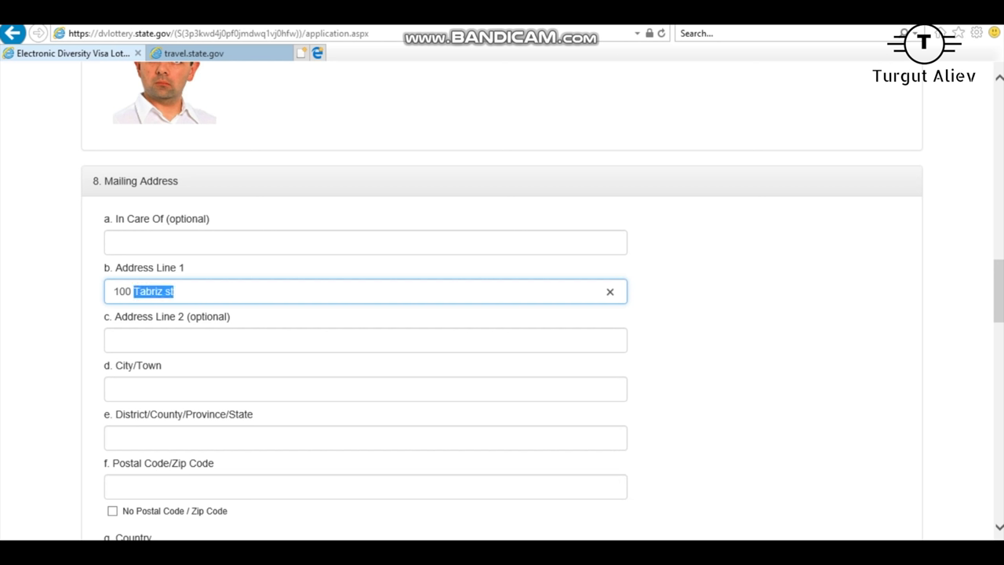
key(Left)
key(shift+Left)
key(shift+Left)
key(shift+Left)
key(shift+Left)
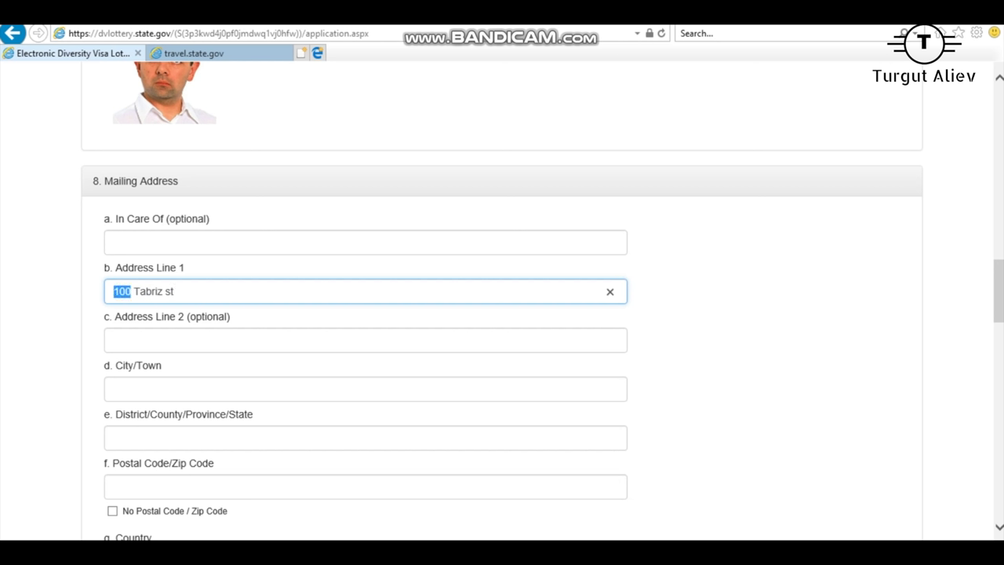
key(End)
key(shift+Left)
key(shift+Left)
key(shift+Left)
Step: Enter the unit number in Address Line 2
click(366, 388)
click(366, 340)
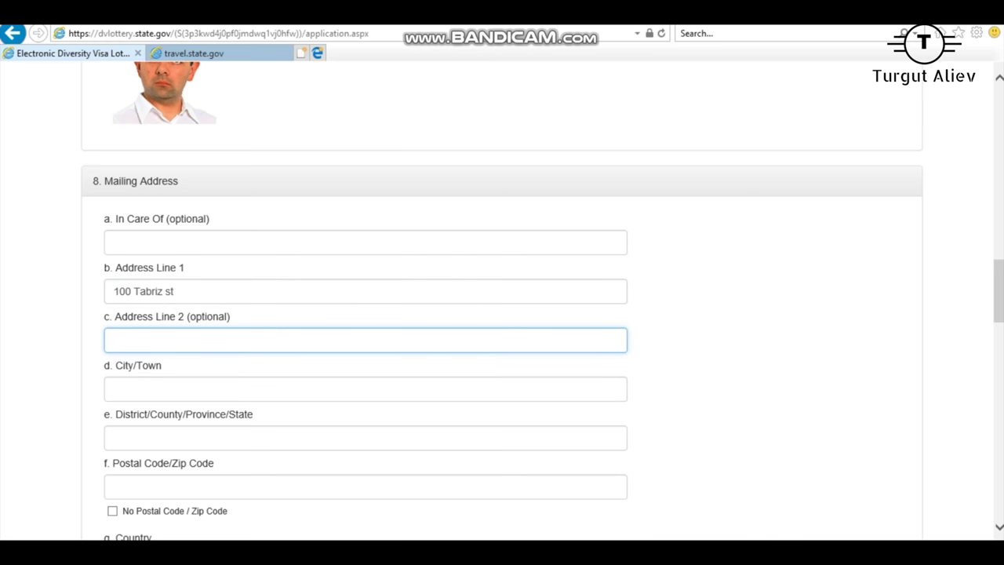
text(14)
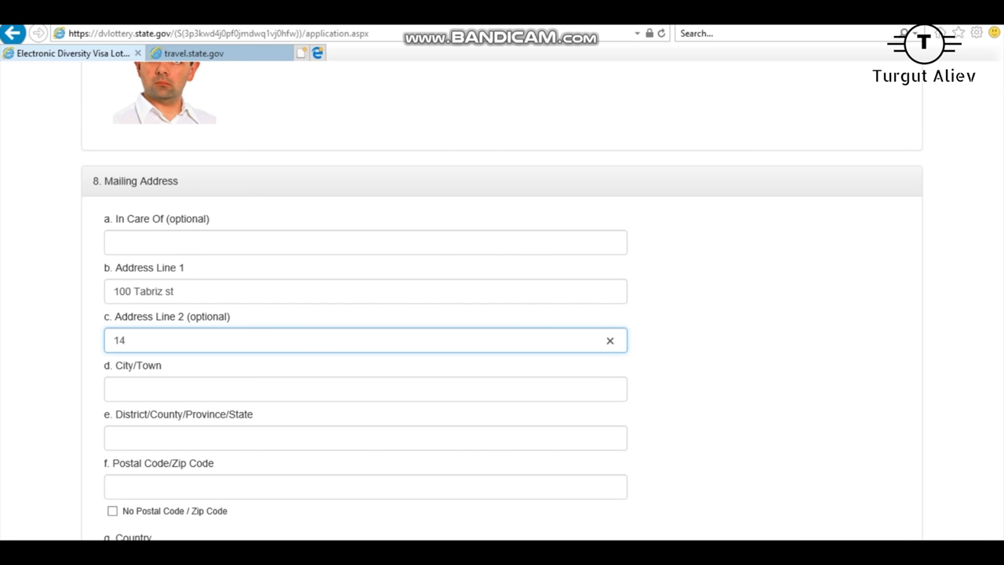
key(shift+Left)
key(shift+Left)
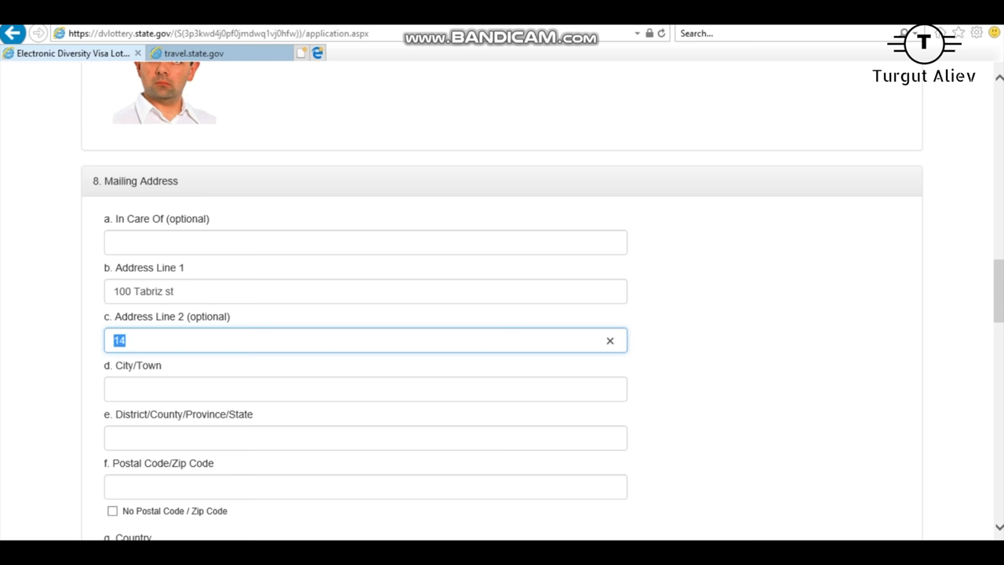
key(shift+Right)
scroll(502, 313, down, 2)
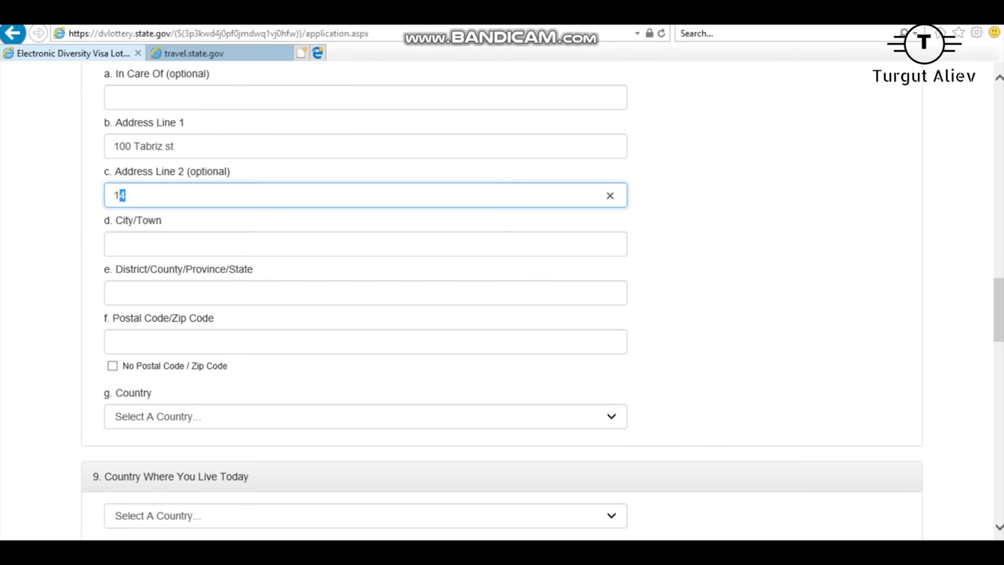
Step: Fill in the mailing address city, district and postal code
click(114, 244)
text(Bak)
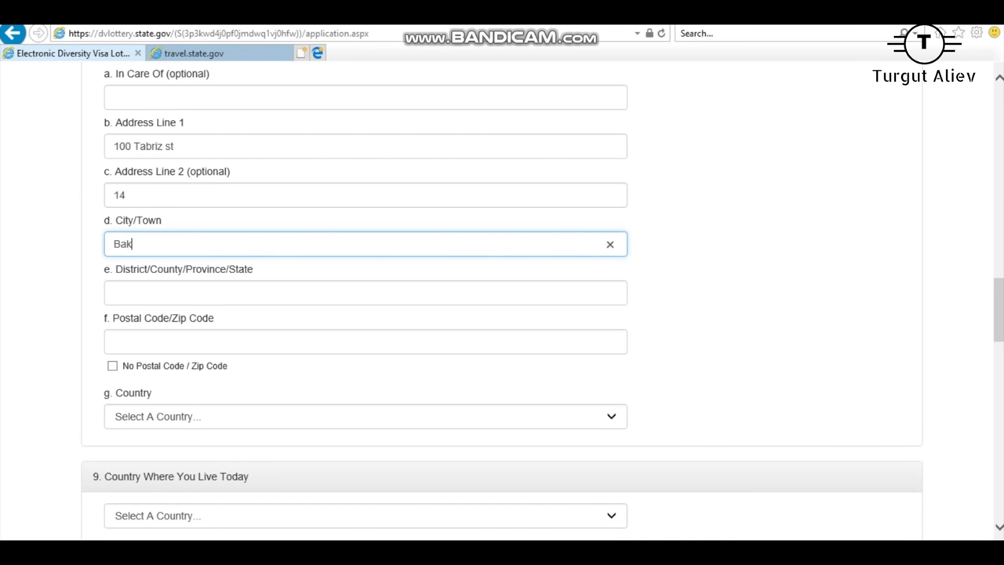
text(u)
click(114, 292)
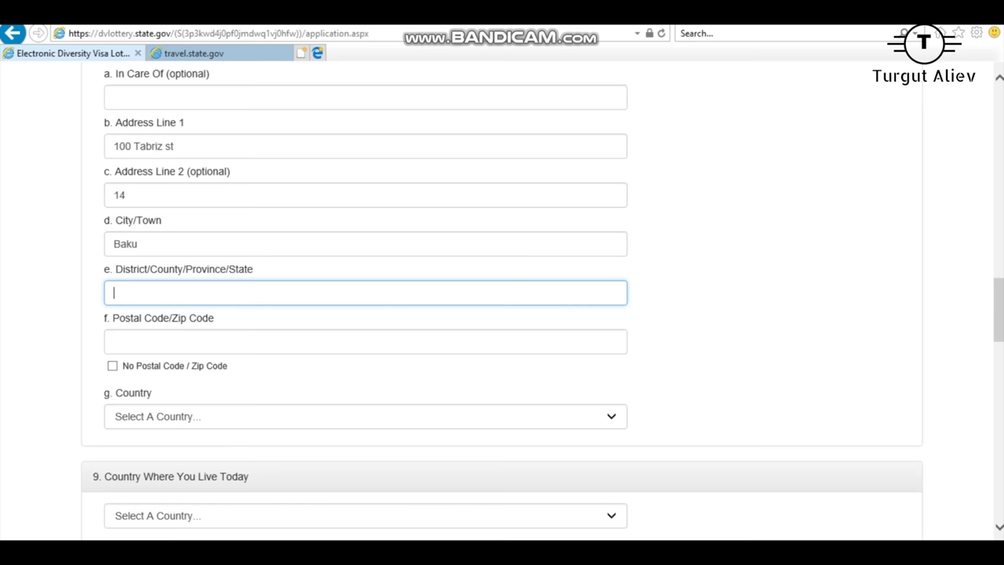
text(Narimanov)
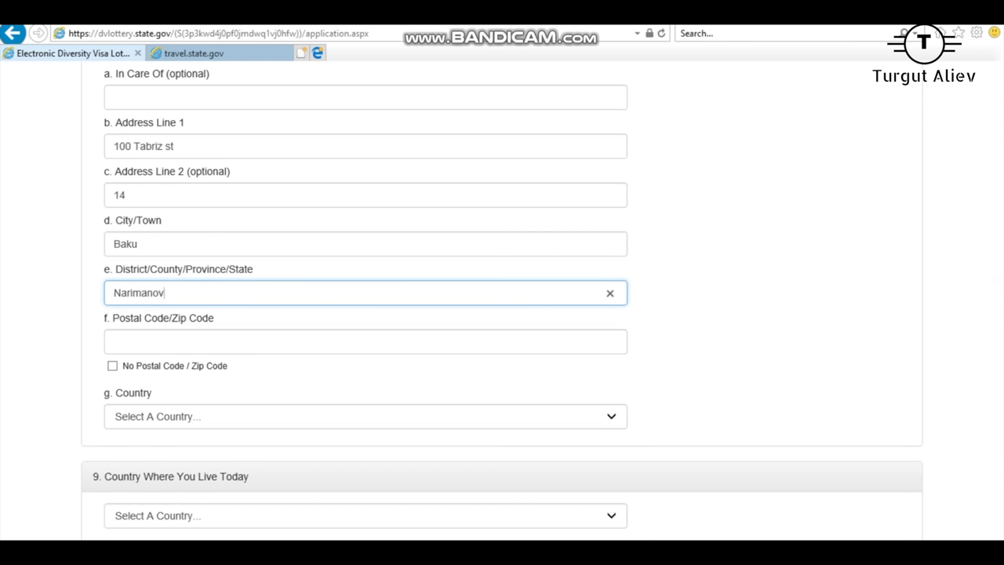
click(115, 341)
text(AZ)
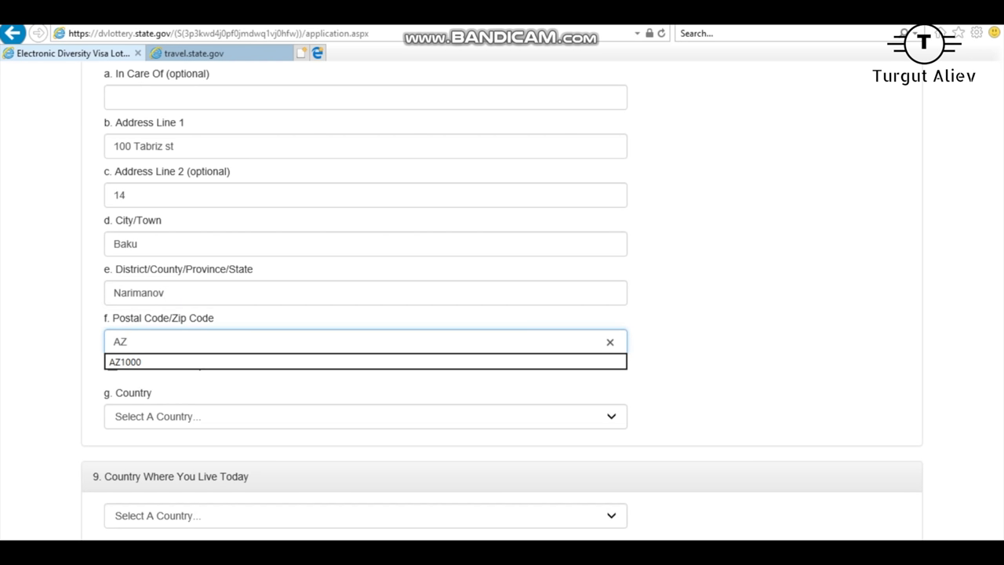
text(1052)
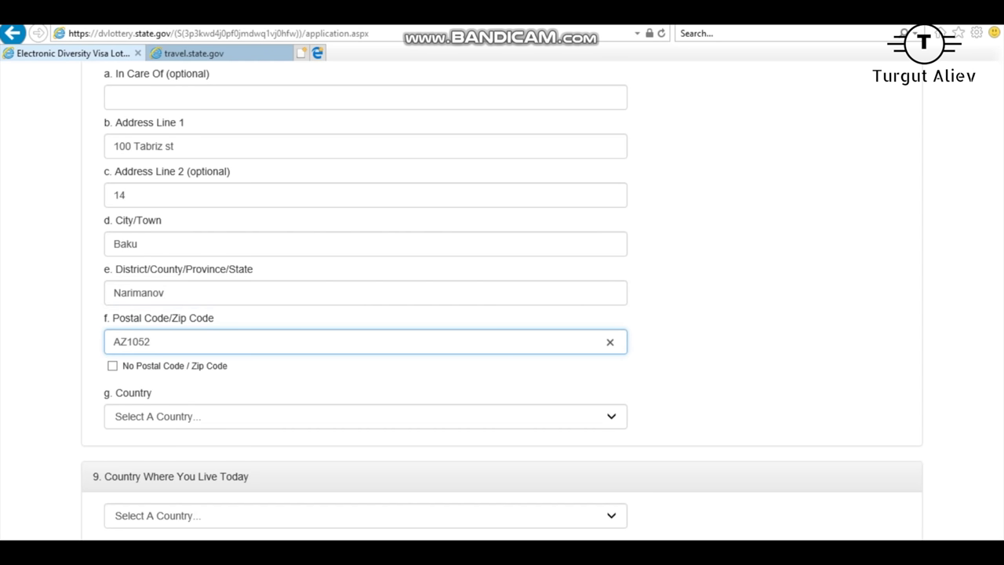
scroll(502, 314, down, 1)
key(ctrl+a)
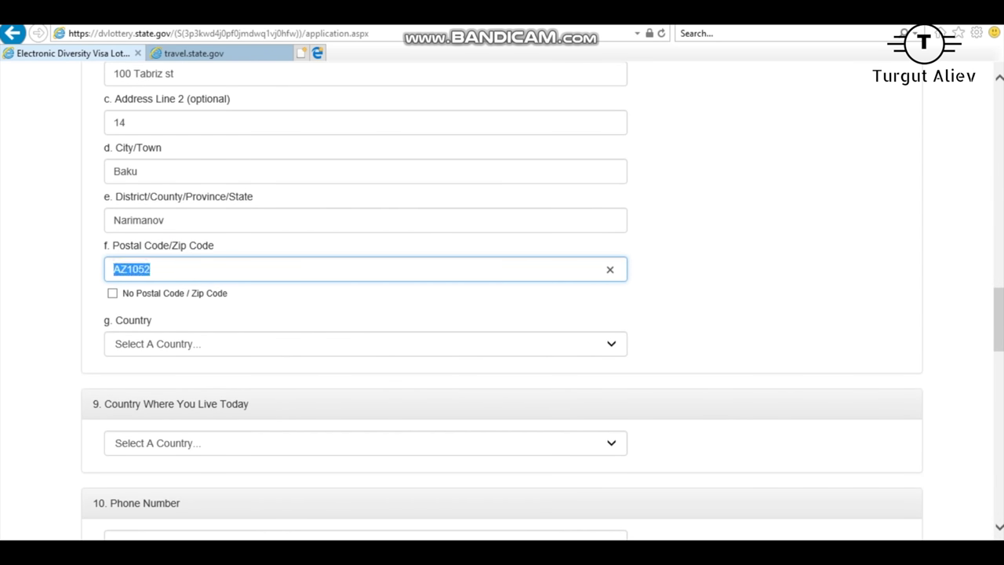
key(Tab)
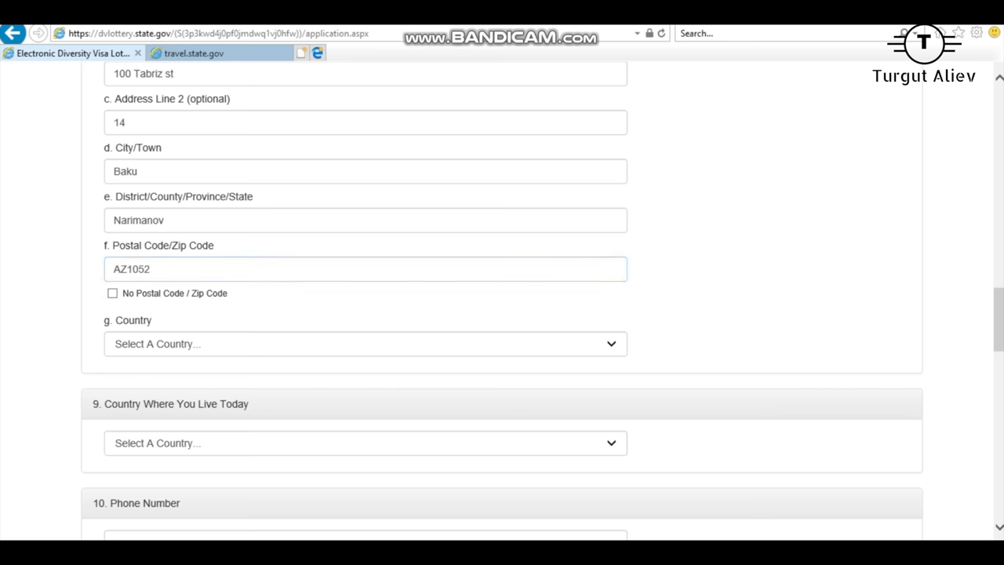
click(146, 269)
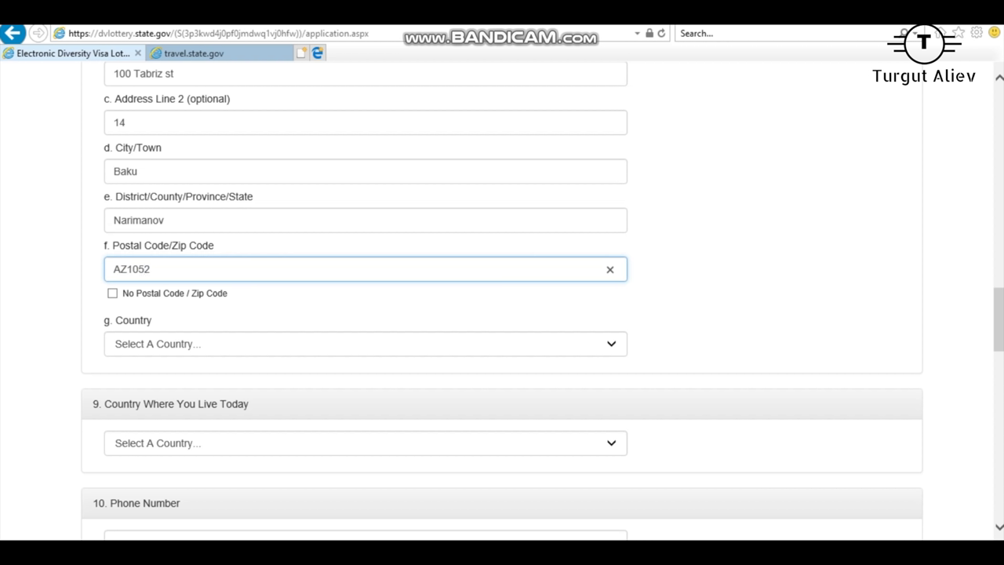
Step: Choose Azerbaijan as the mailing address country
click(365, 344)
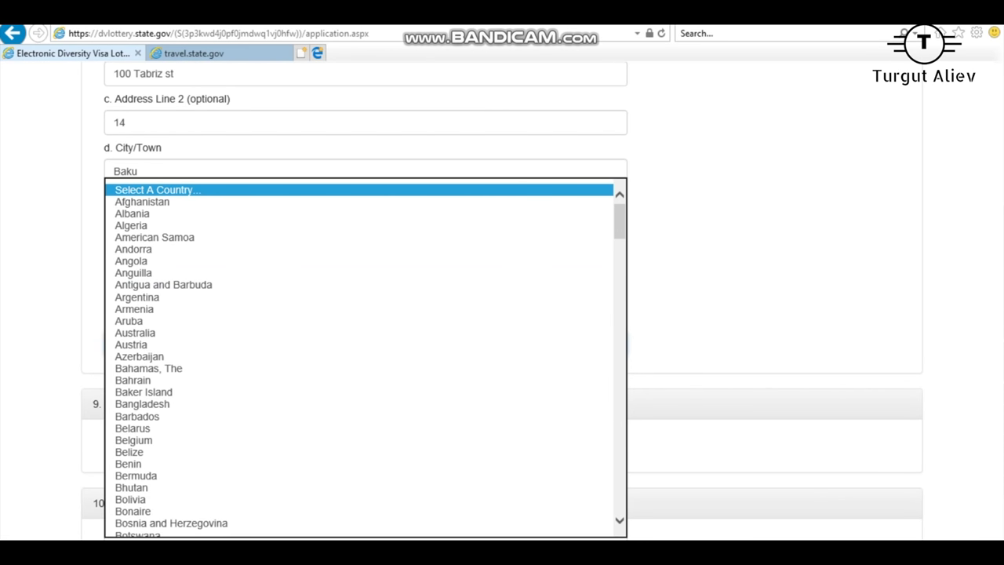
click(139, 356)
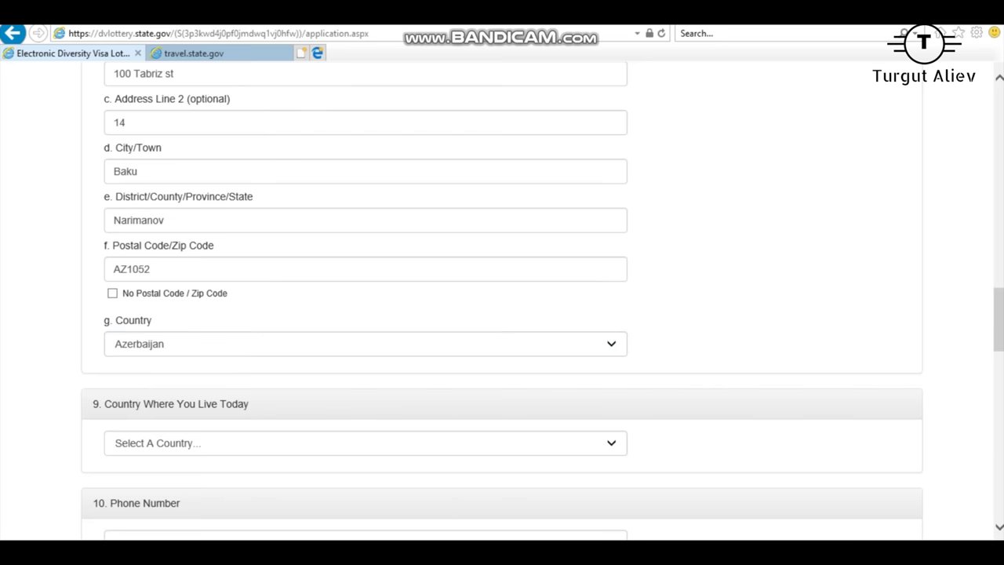
scroll(502, 298, down, 3)
click(365, 225)
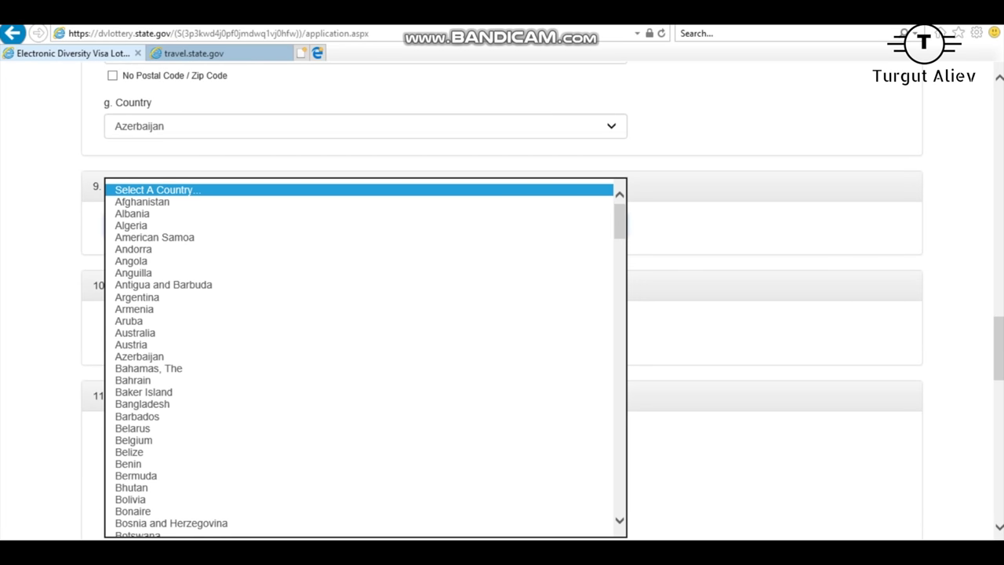
Step: Set the country where you live today to Azerbaijan
key(Escape)
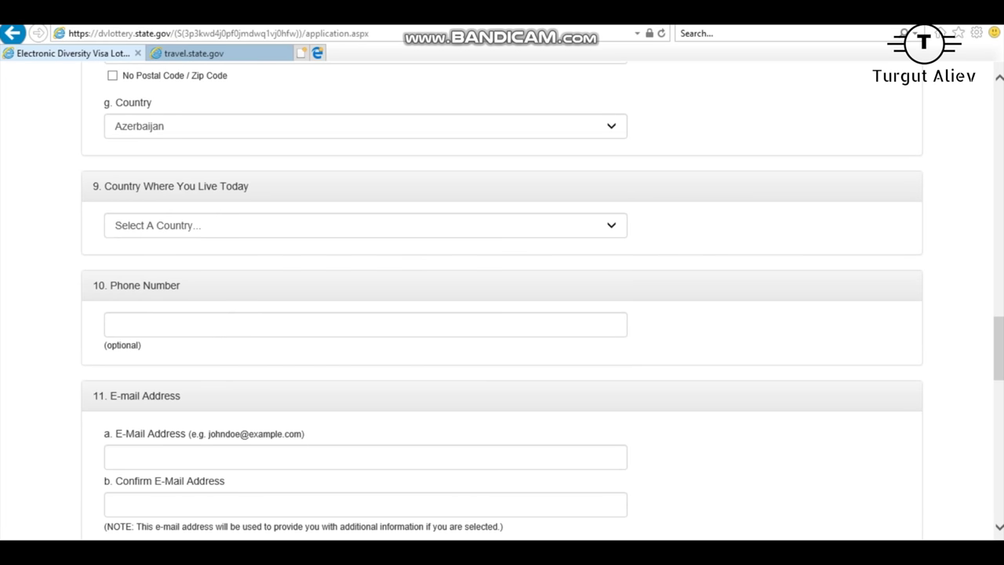
mouse_move(93, 186)
mouse_down()
mouse_move(249, 186)
mouse_move(93, 185)
mouse_up()
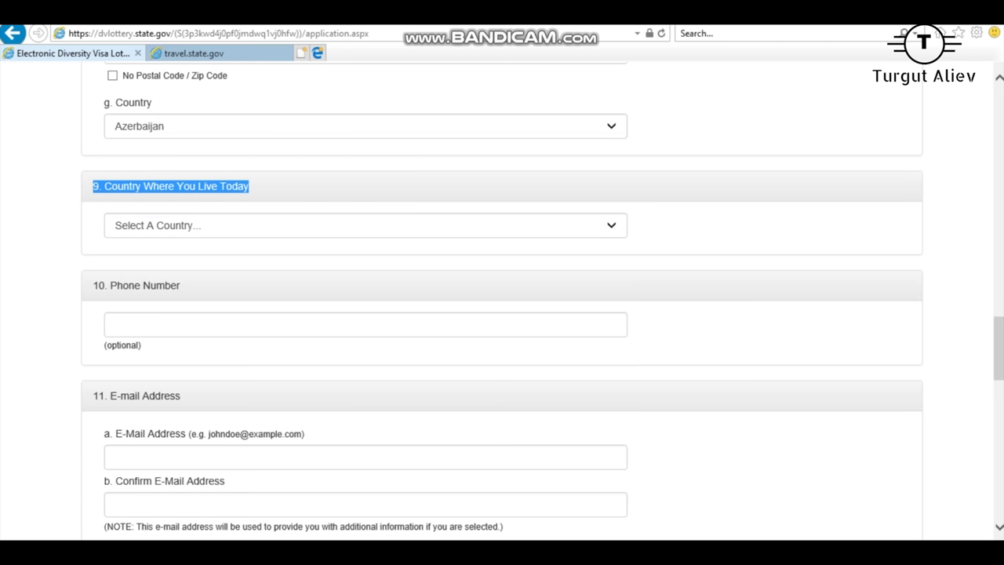
click(365, 225)
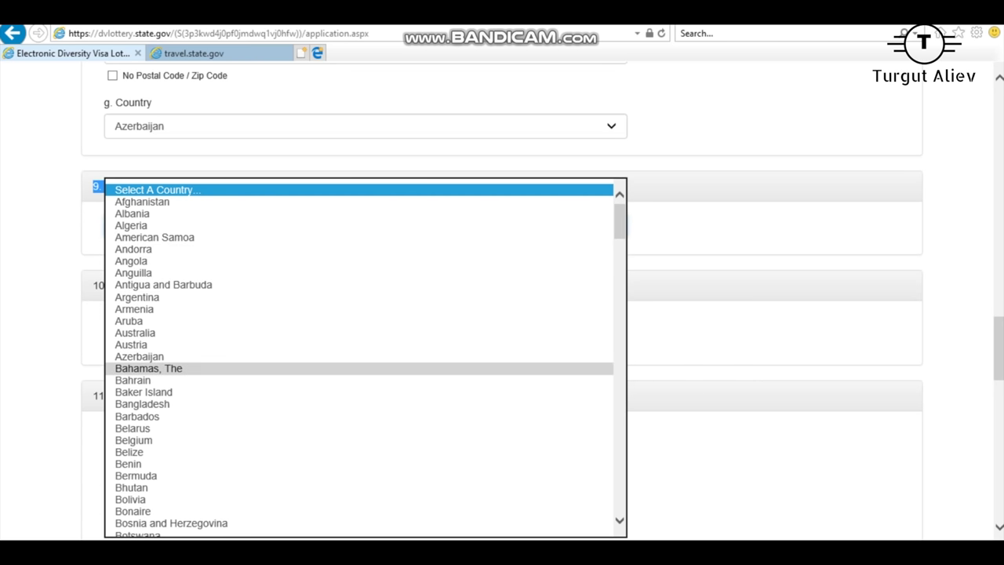
click(139, 356)
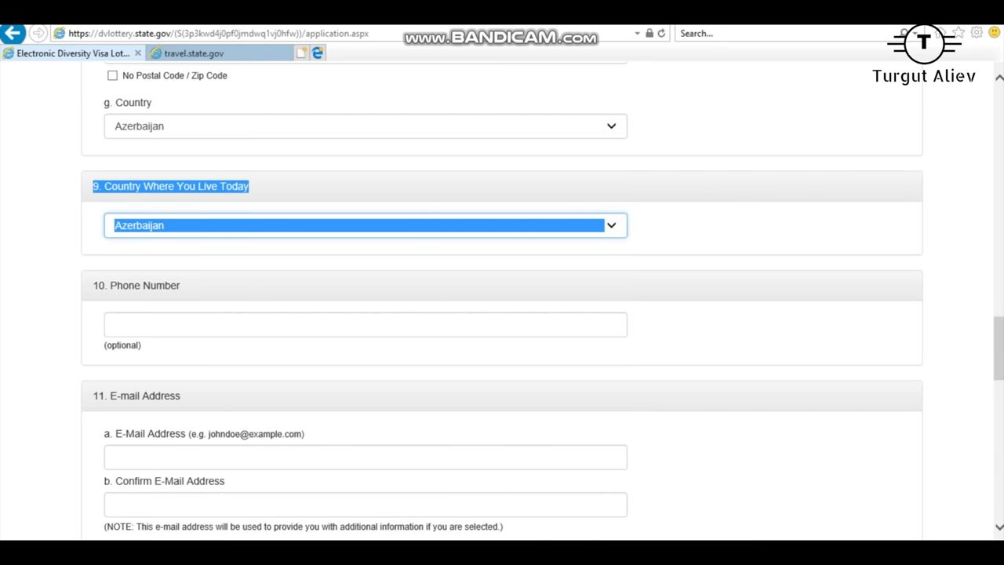
Step: Enter the applicant's phone number in the optional Phone Number field
click(114, 324)
scroll(502, 314, down, 1)
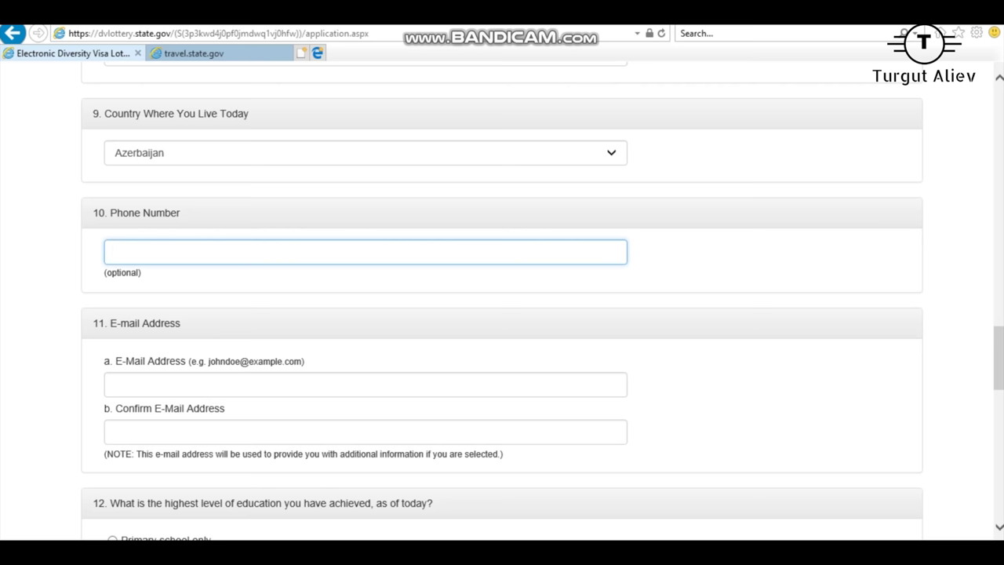
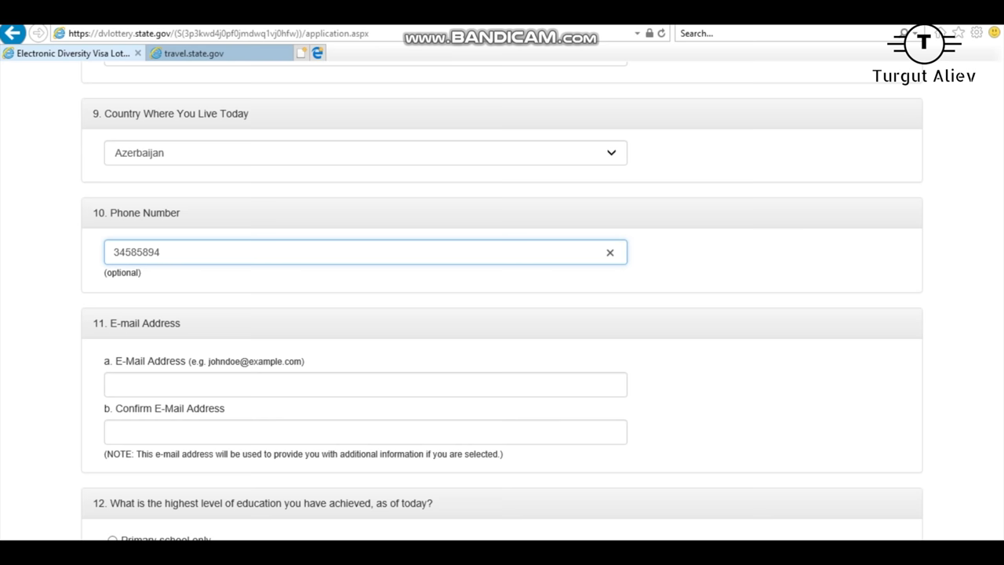
scroll(502, 313, down, 3)
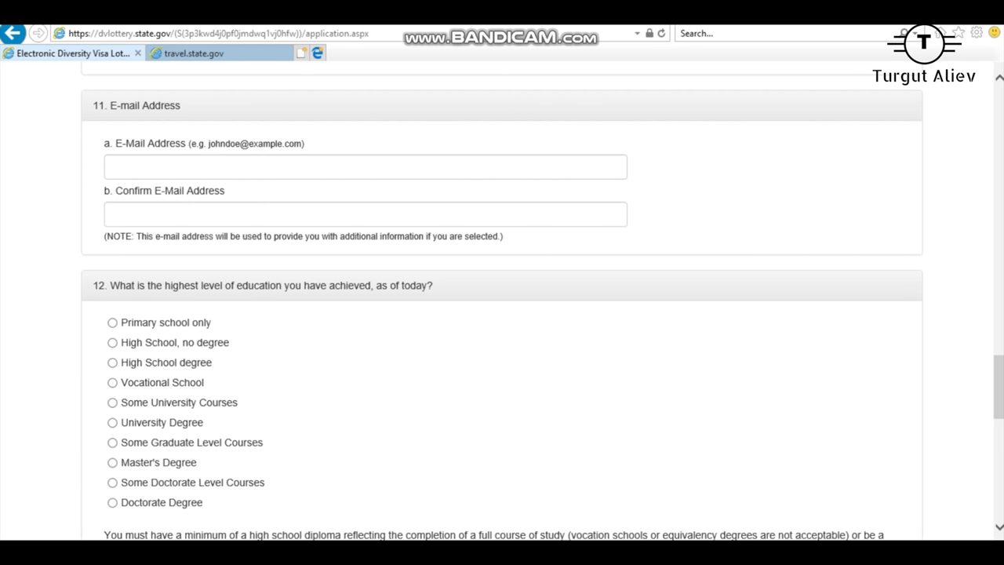
Step: Enter the applicant's e-mail address in both the E-Mail Address and Confirm E-Mail Address fields
click(115, 166)
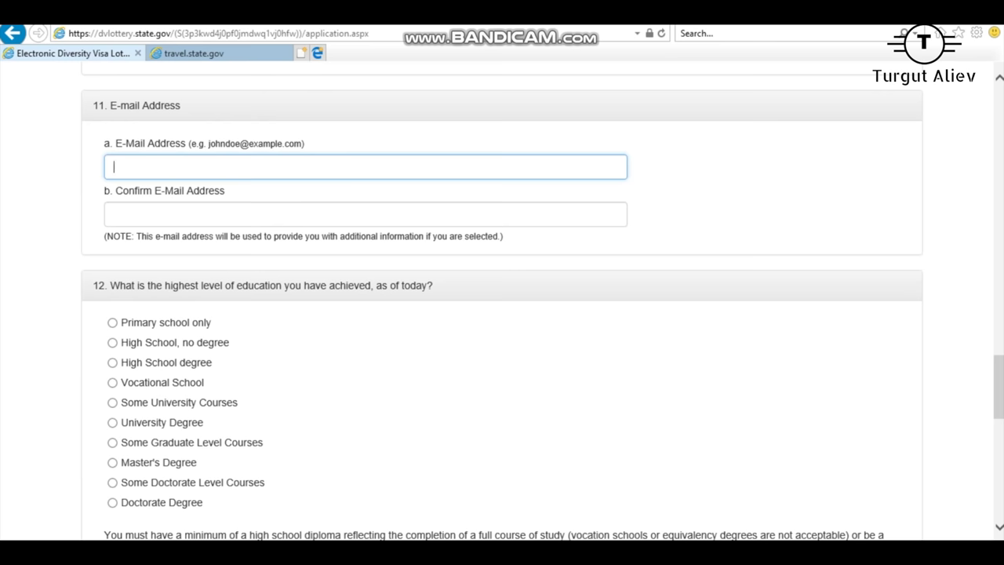
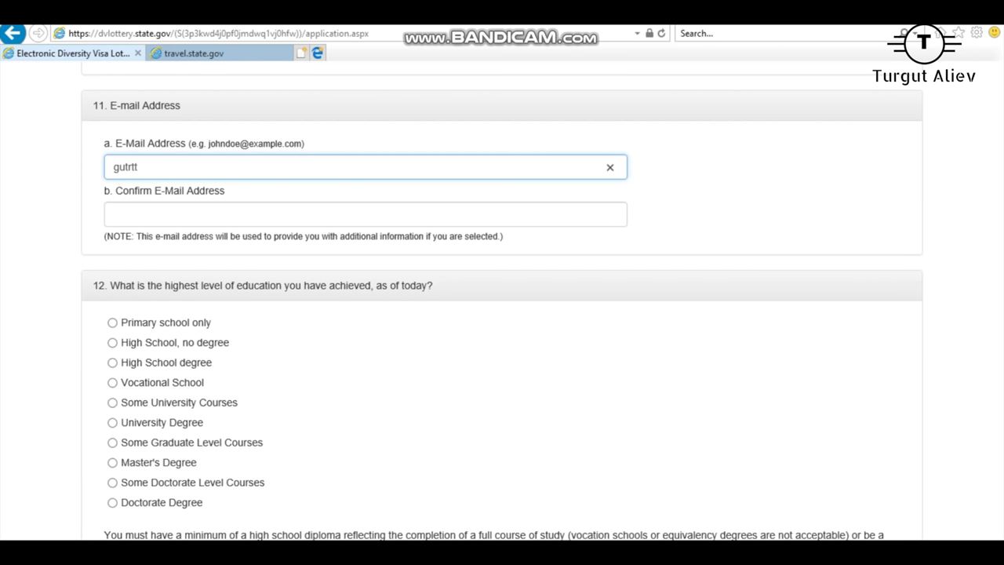
click(365, 214)
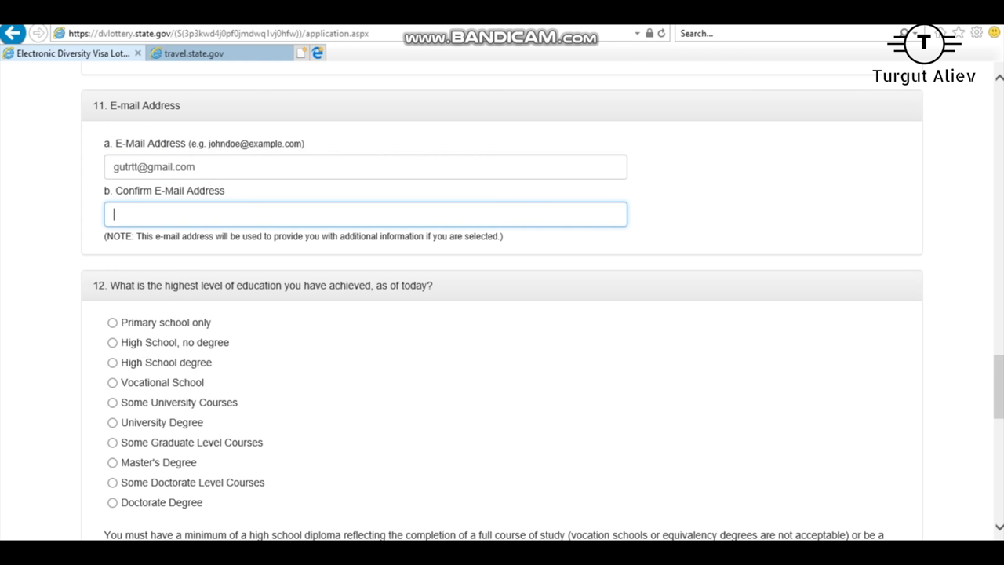
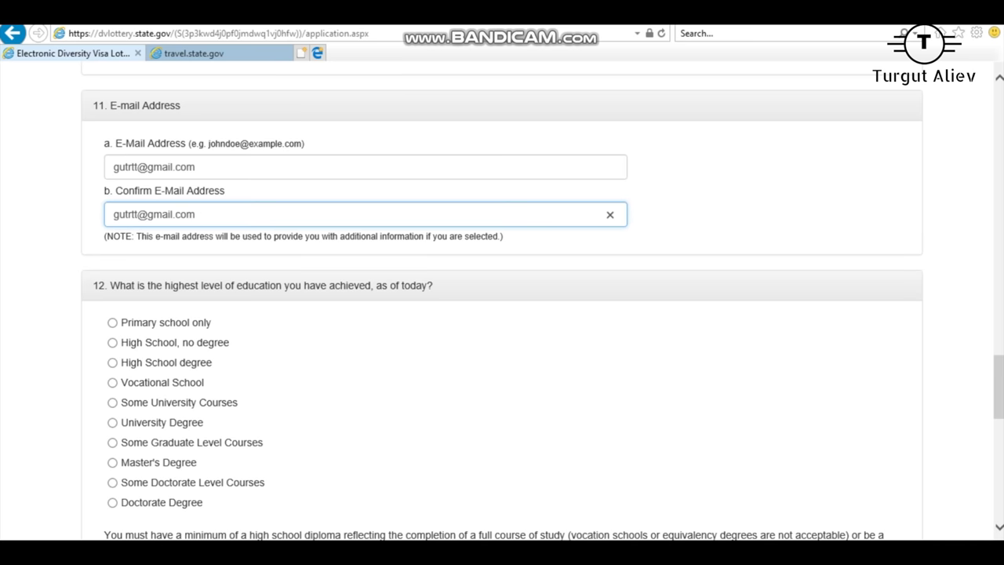
Step: Select and check the entered e-mail address in both e-mail fields
drag(105, 143, 225, 191)
click(235, 167)
key(ctrl+a)
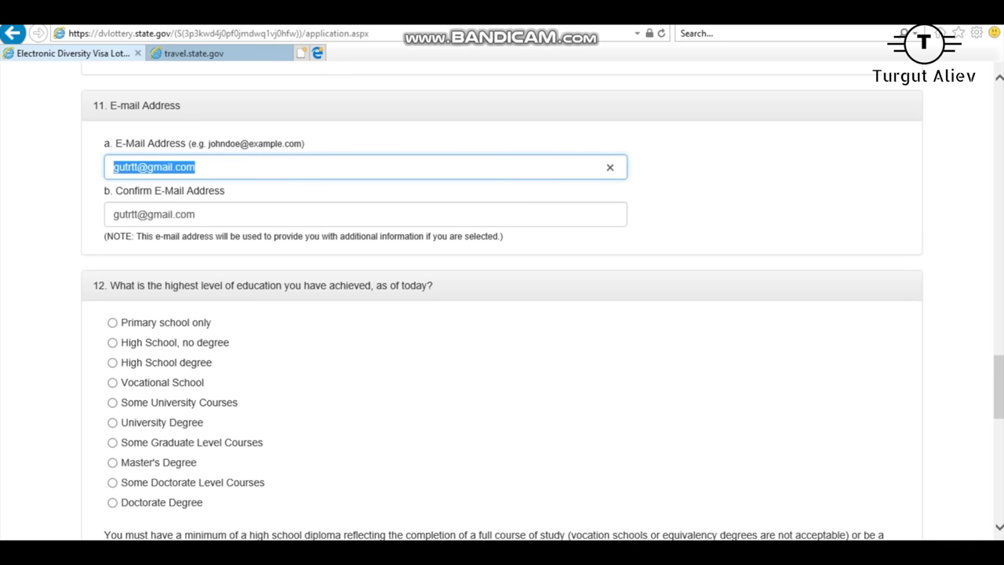
key(Tab)
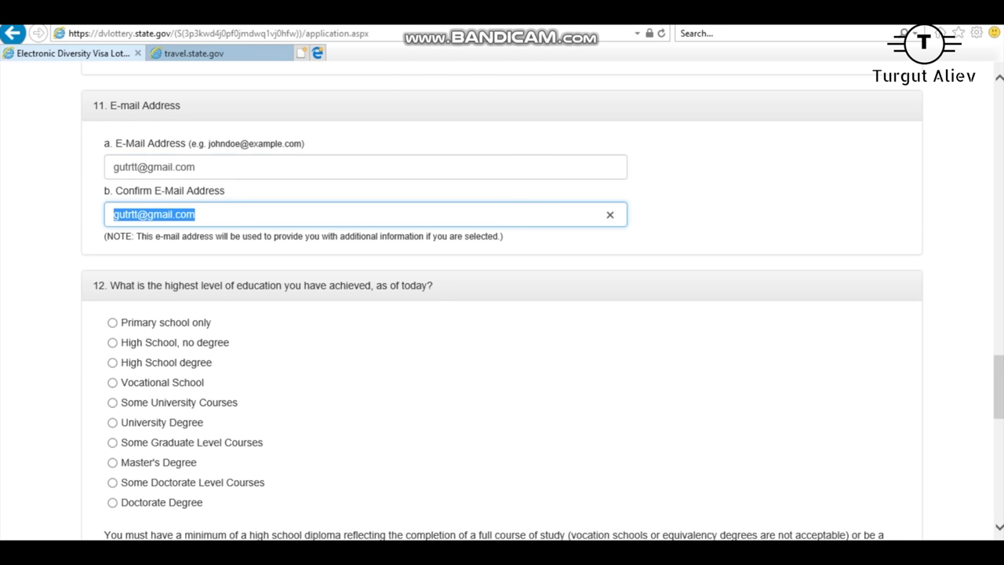
key(shift+Tab)
key(End)
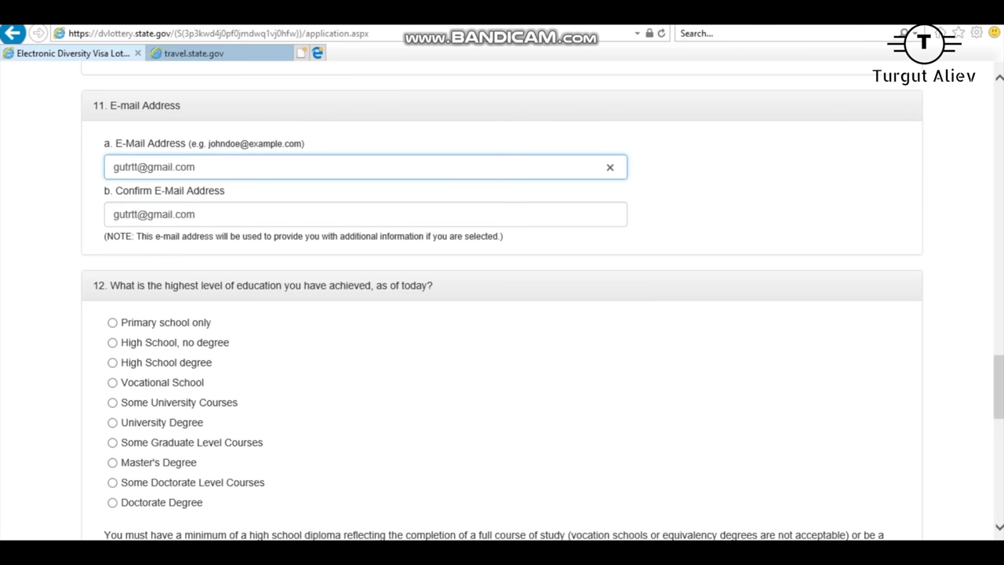
key(ctrl+a)
key(Tab)
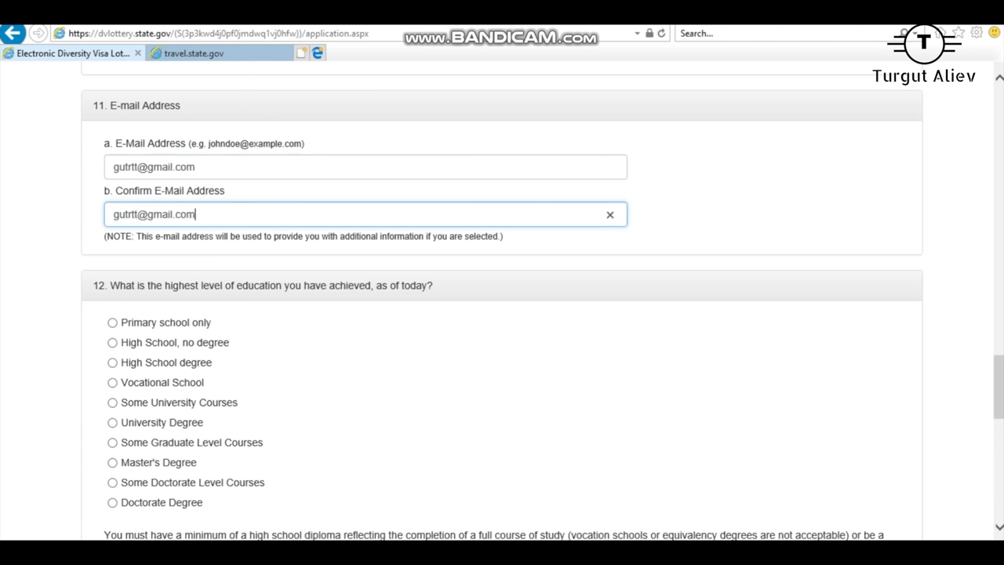
key(ctrl+a)
key(shift+Tab)
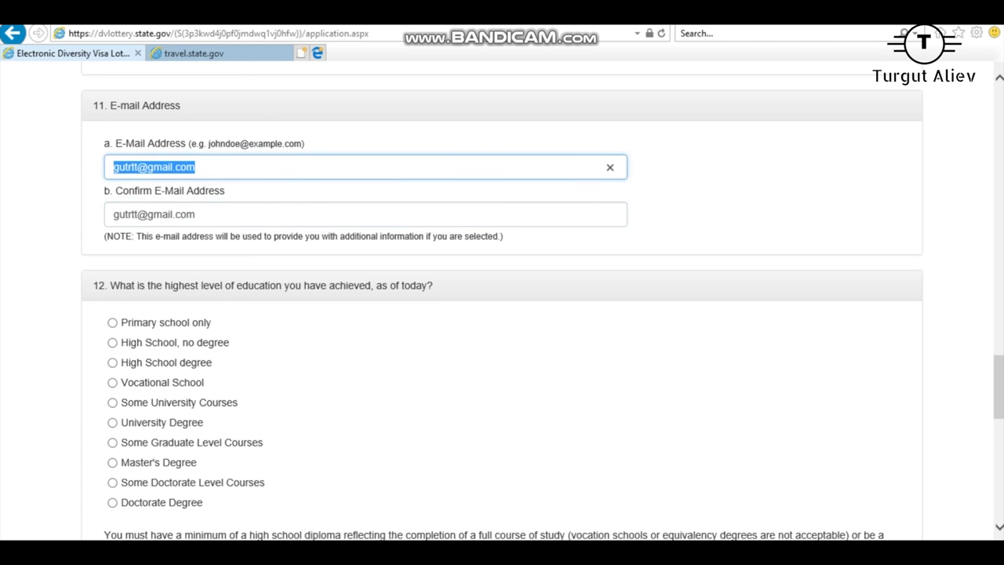
key(shift+Tab)
click(195, 167)
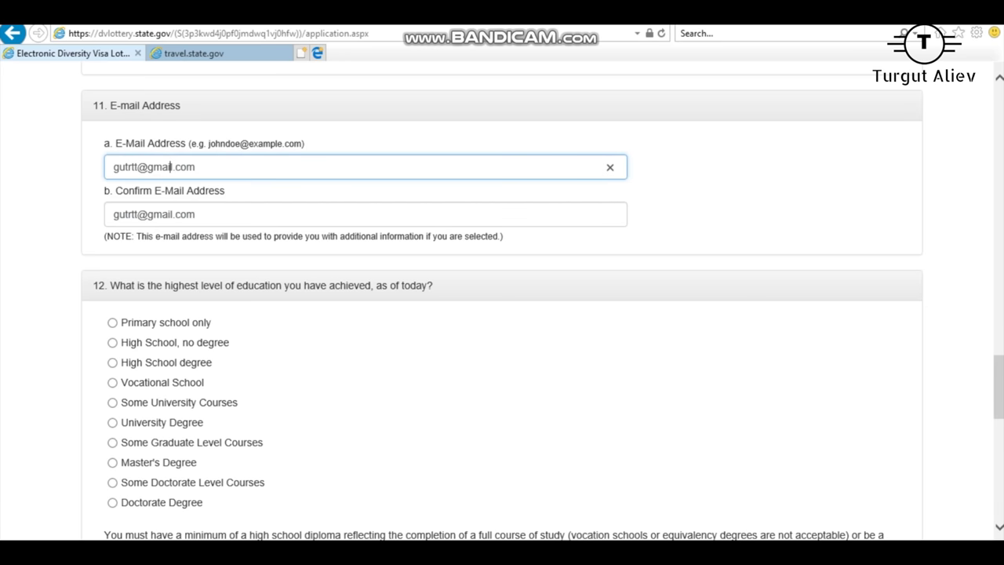
key(ctrl+a)
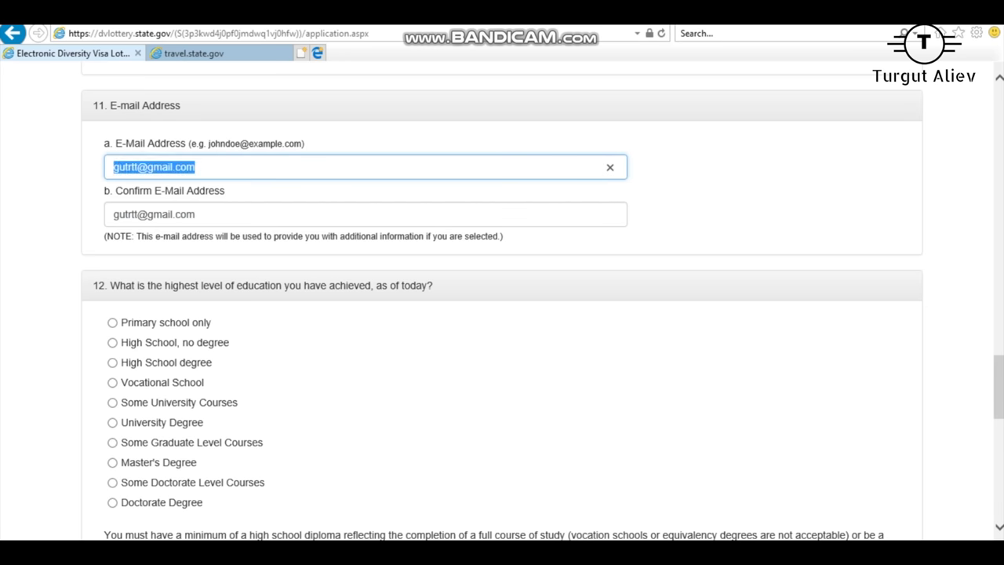
key(Tab)
Step: Try the lower education levels, from Primary school only through Vocational School
scroll(502, 313, down, 3)
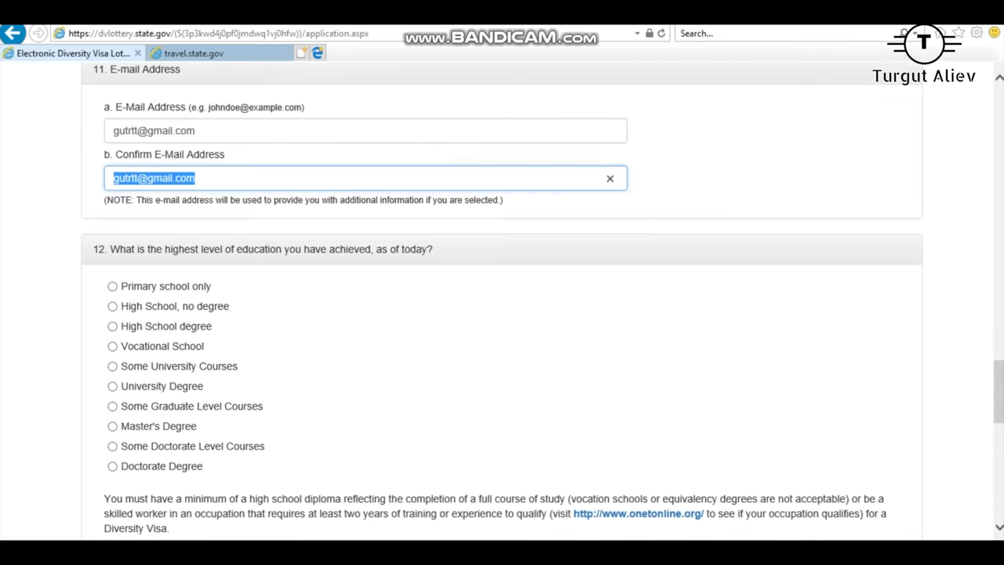
scroll(502, 314, up, 1)
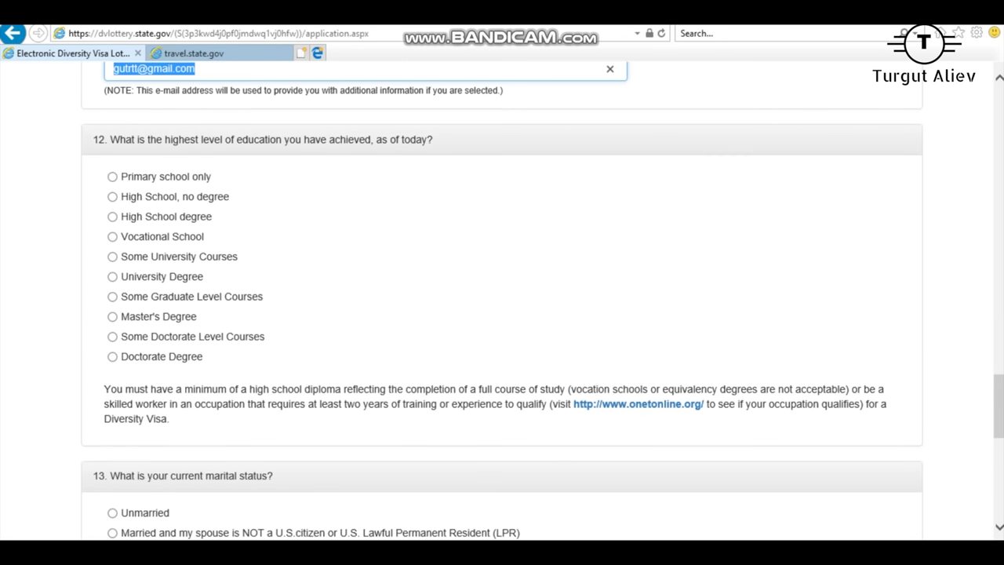
drag(110, 139, 433, 140)
click(433, 140)
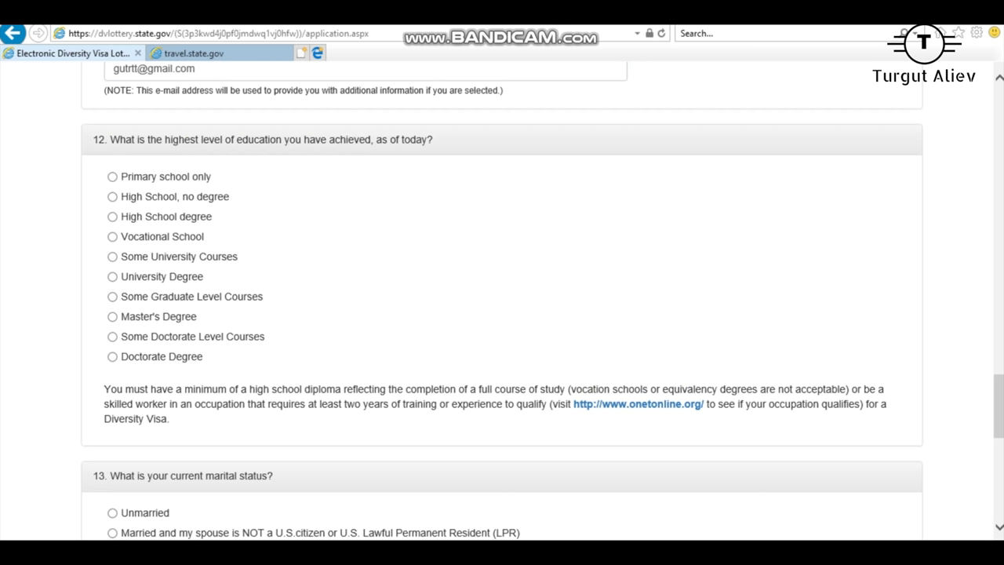
click(112, 177)
click(112, 196)
click(112, 216)
click(112, 237)
click(112, 217)
Step: Step through the university-level options and settle on Doctorate Degree
click(112, 256)
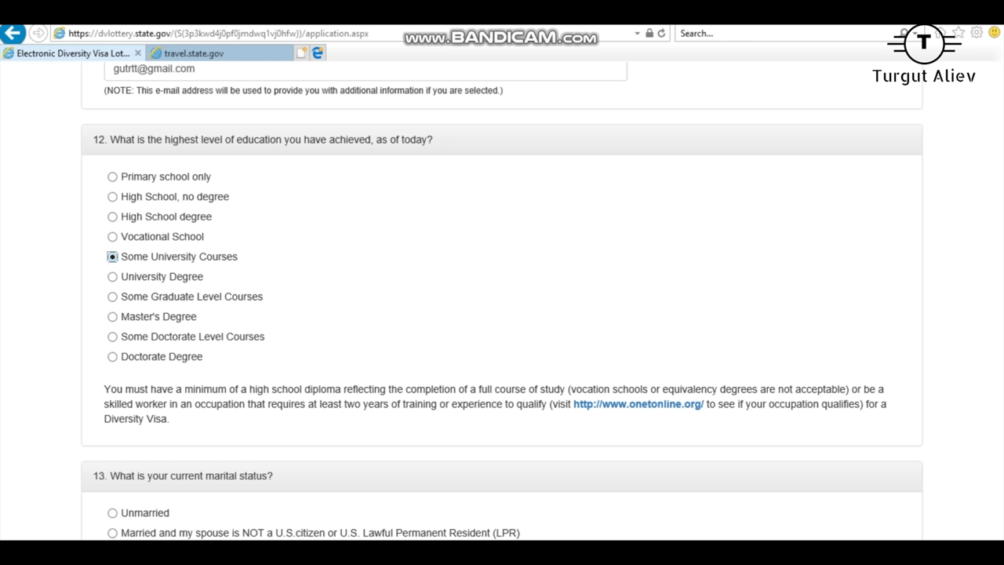
click(113, 276)
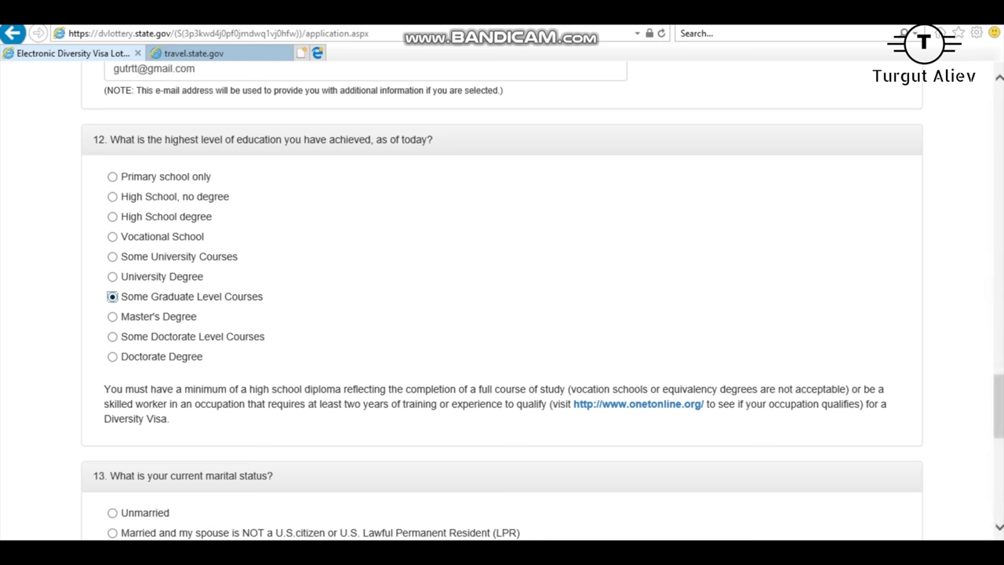
click(112, 316)
click(113, 336)
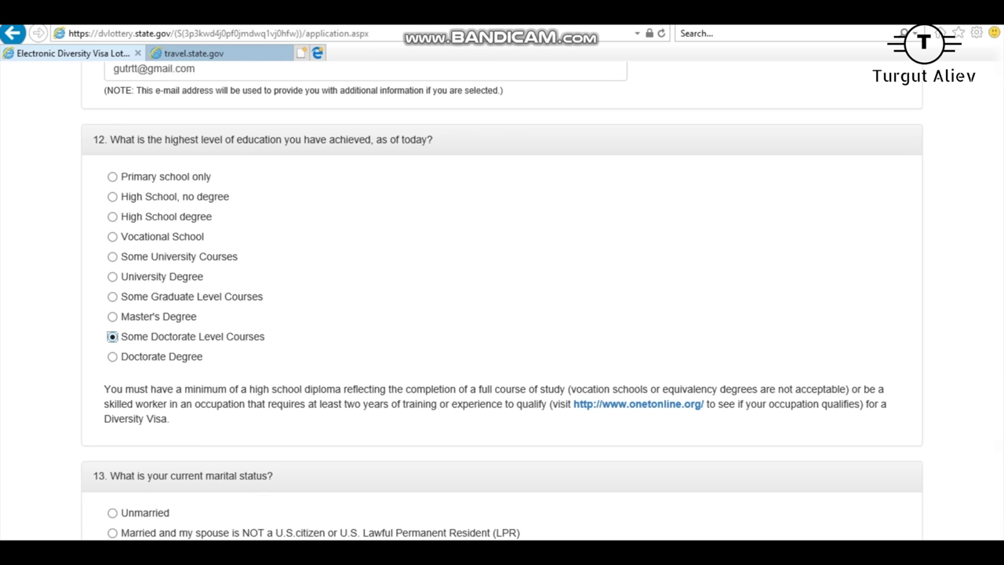
click(113, 356)
click(113, 337)
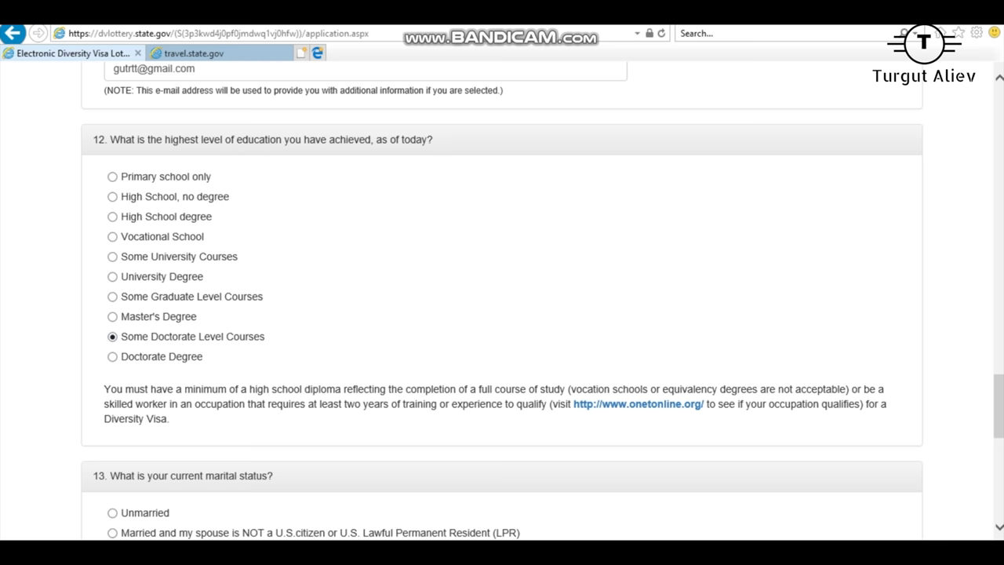
click(112, 356)
scroll(502, 302, down, 5)
Step: Try the marital status options from Unmarried through Legally Separated
scroll(502, 301, up, 2)
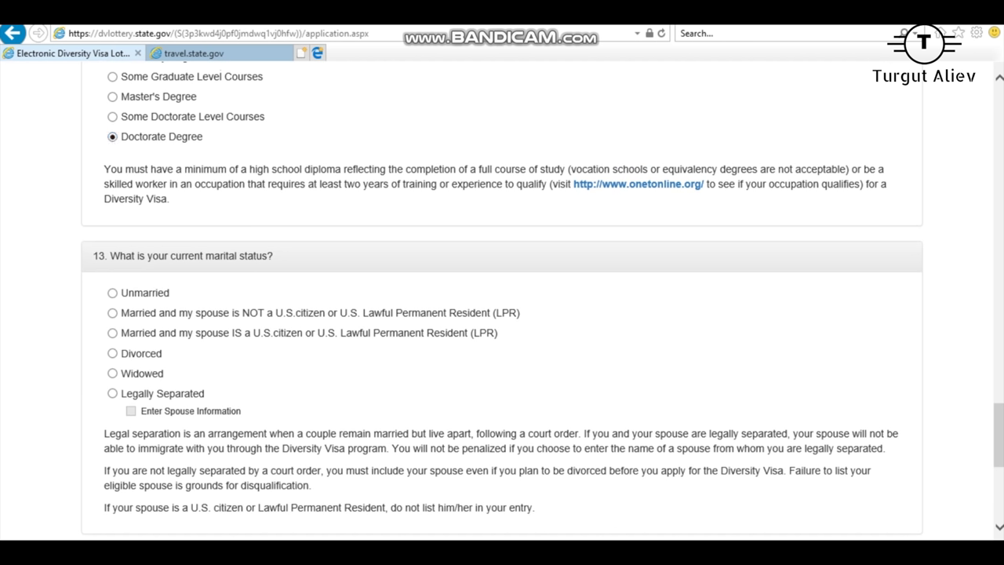
click(112, 293)
click(112, 312)
click(112, 332)
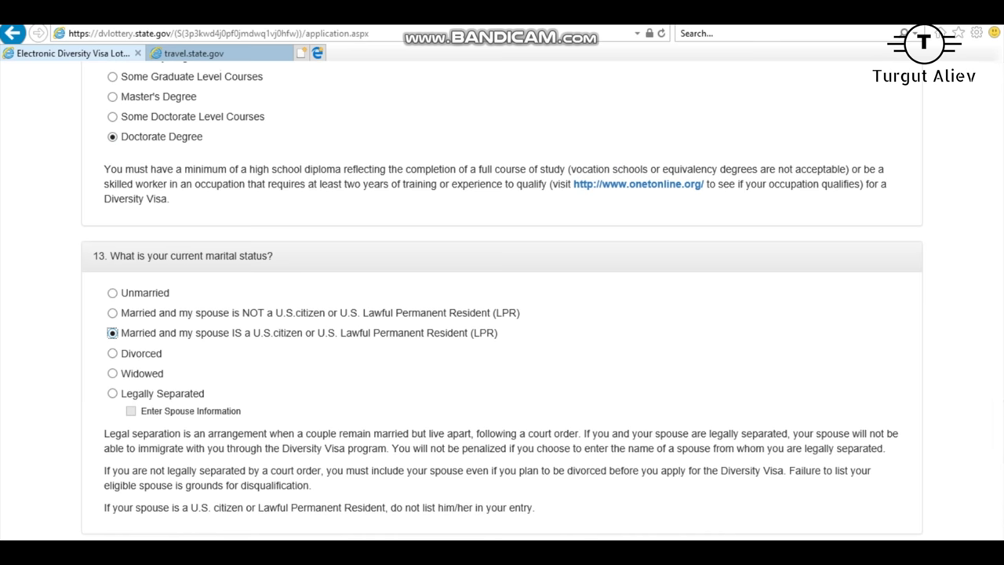
click(112, 353)
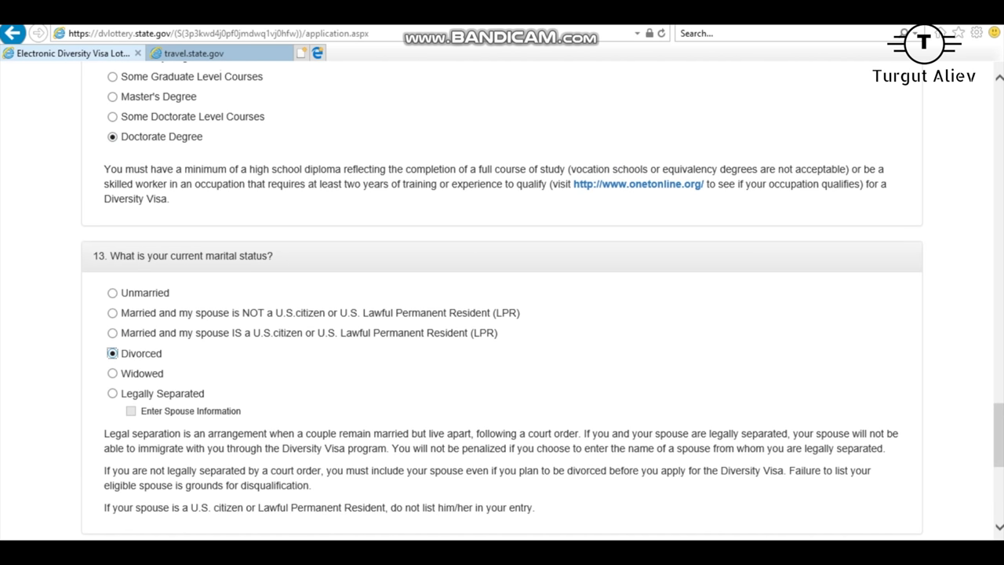
click(112, 374)
click(112, 353)
click(113, 374)
click(112, 393)
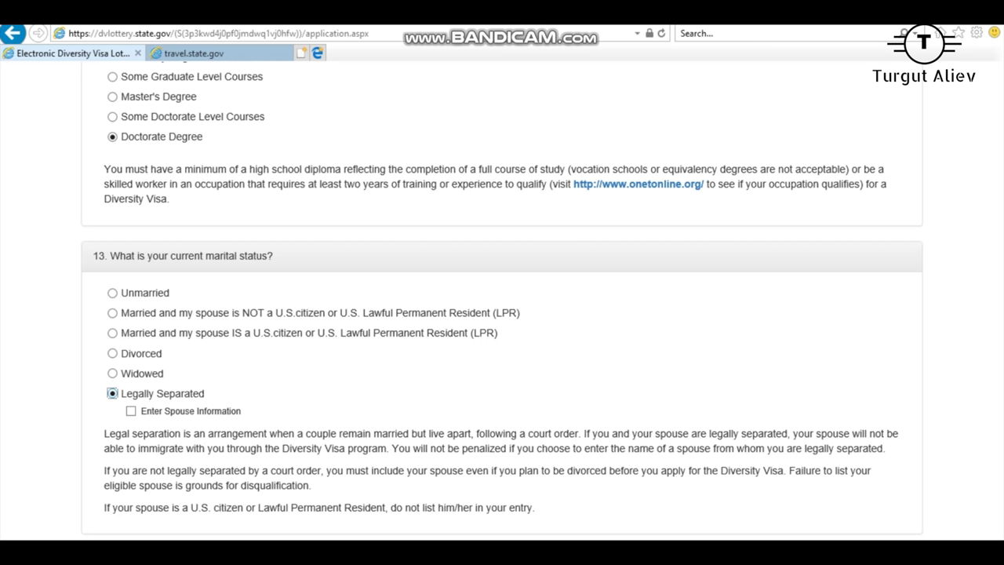
Step: Set the marital status in question 13 to Divorced
scroll(502, 314, down, 2)
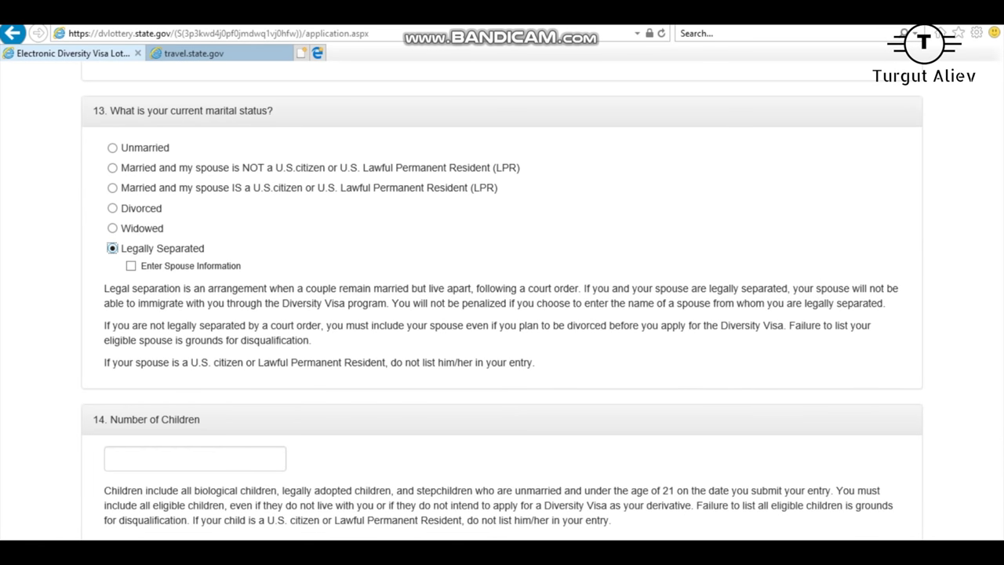
click(113, 208)
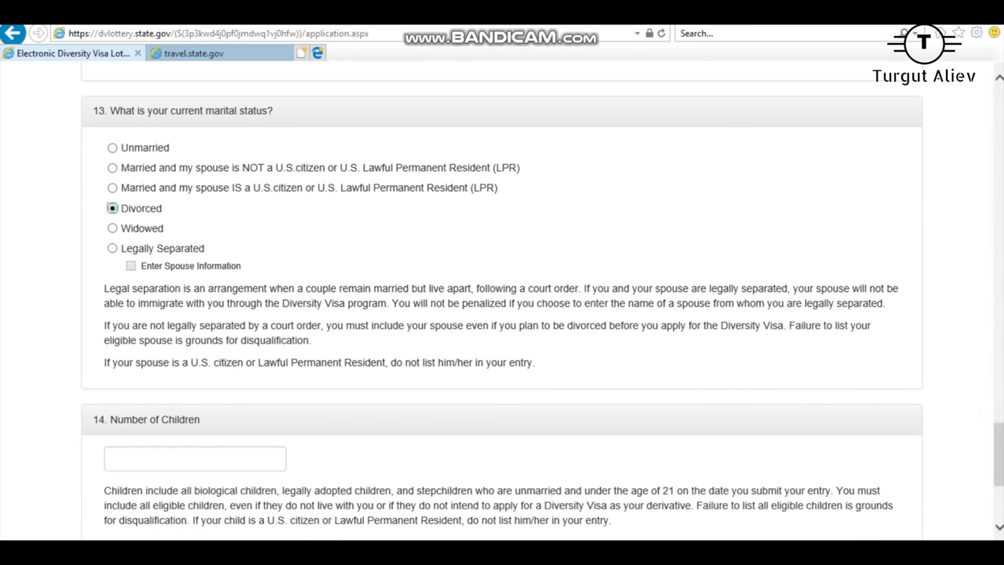
click(112, 247)
click(112, 208)
scroll(502, 304, down, 3)
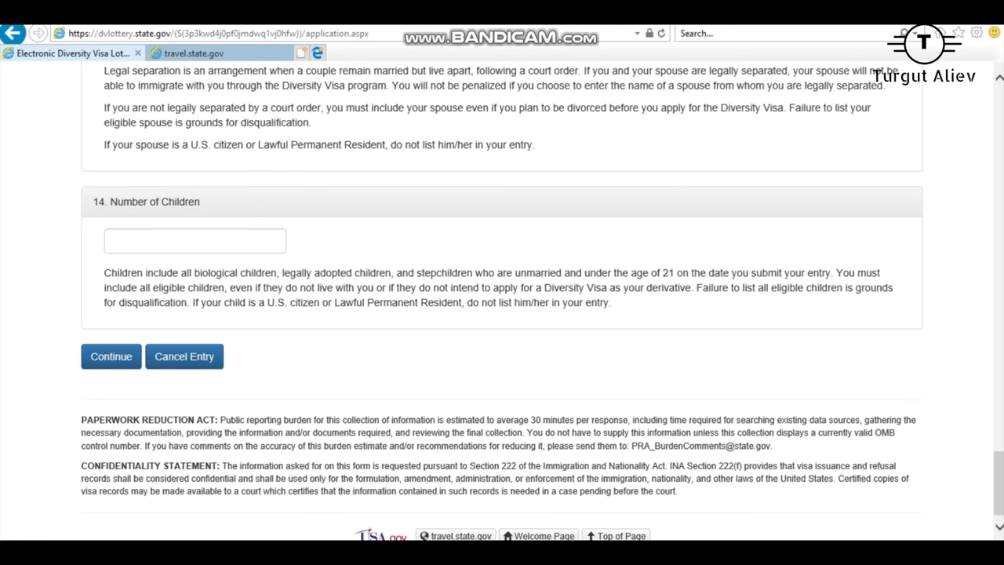
Step: Mark married to a non-U.S. citizen with 1 child and continue to Part Two
scroll(502, 303, up, 5)
click(112, 309)
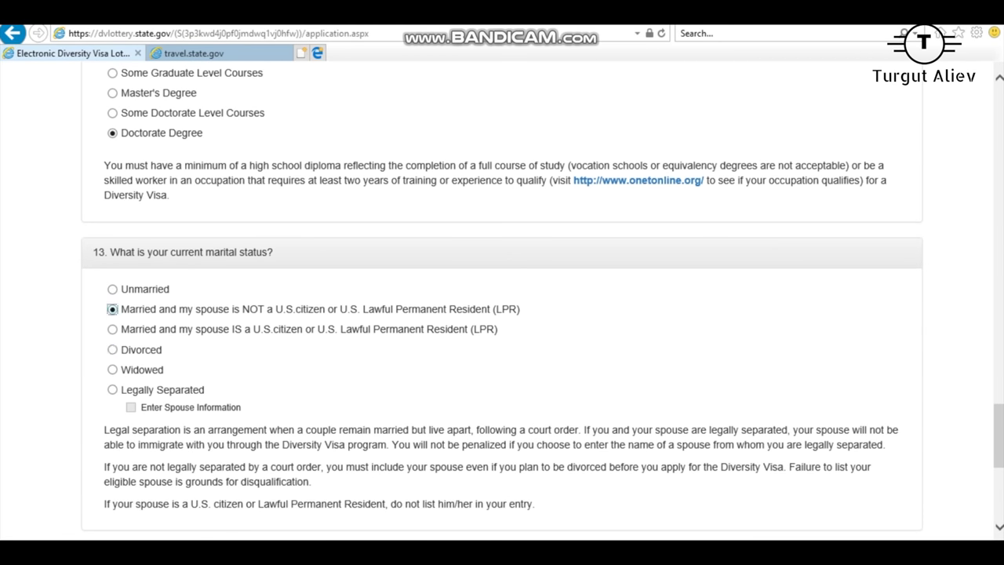
scroll(502, 304, down, 3)
click(194, 382)
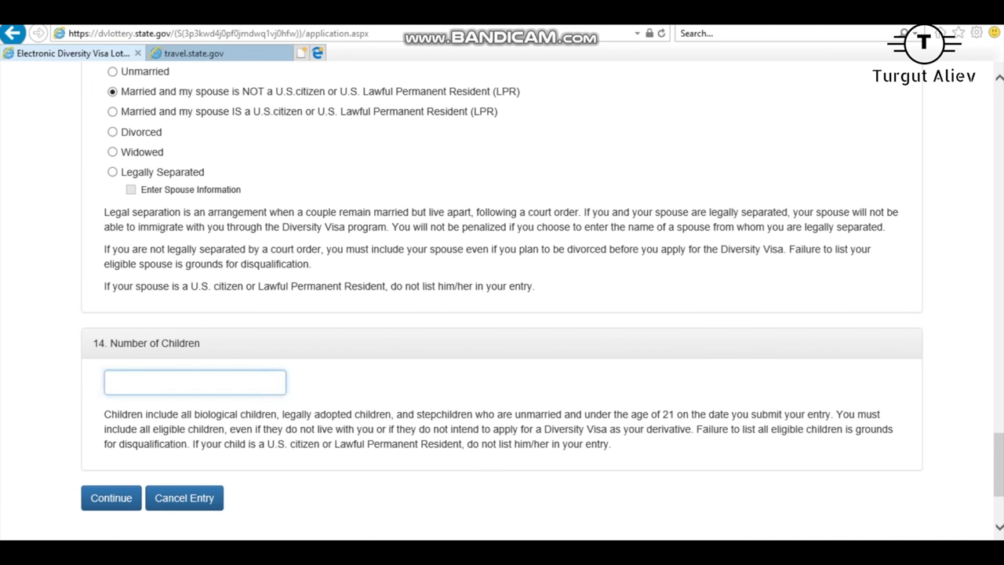
text(1)
click(111, 497)
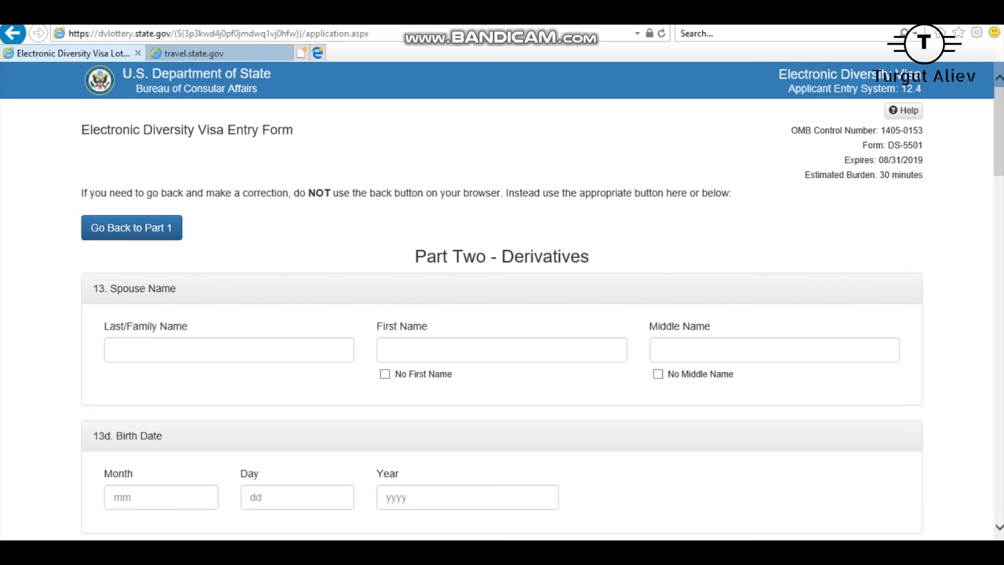
Step: Return to Part One of the entry form and scroll to question 13
click(131, 228)
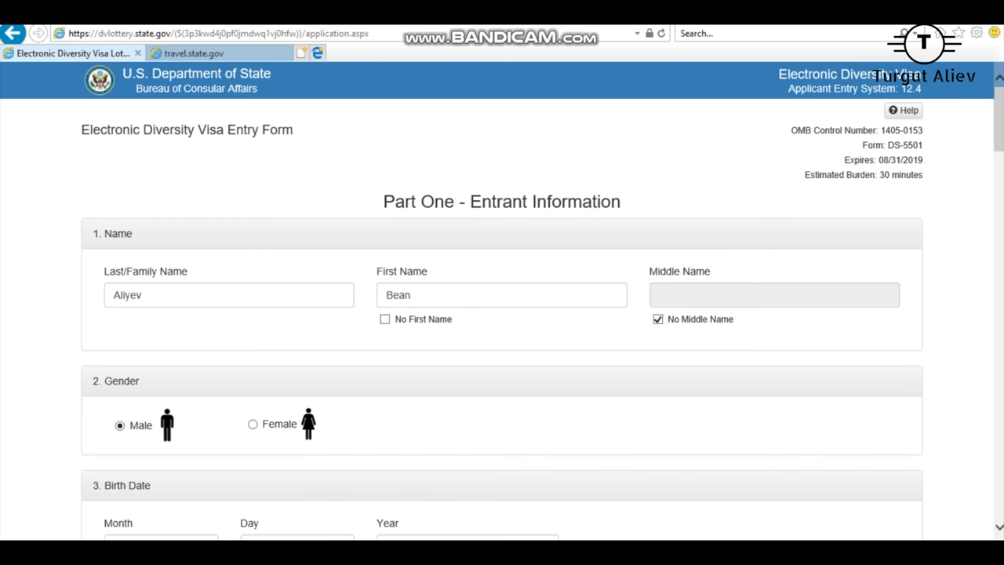
scroll(131, 228, down, 2)
scroll(502, 300, down, 20)
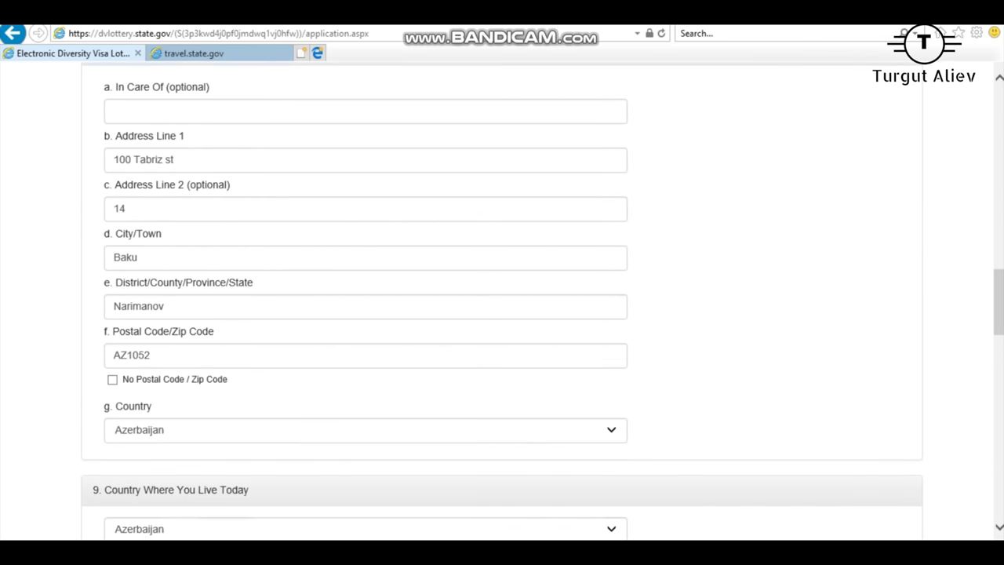
scroll(502, 301, down, 15)
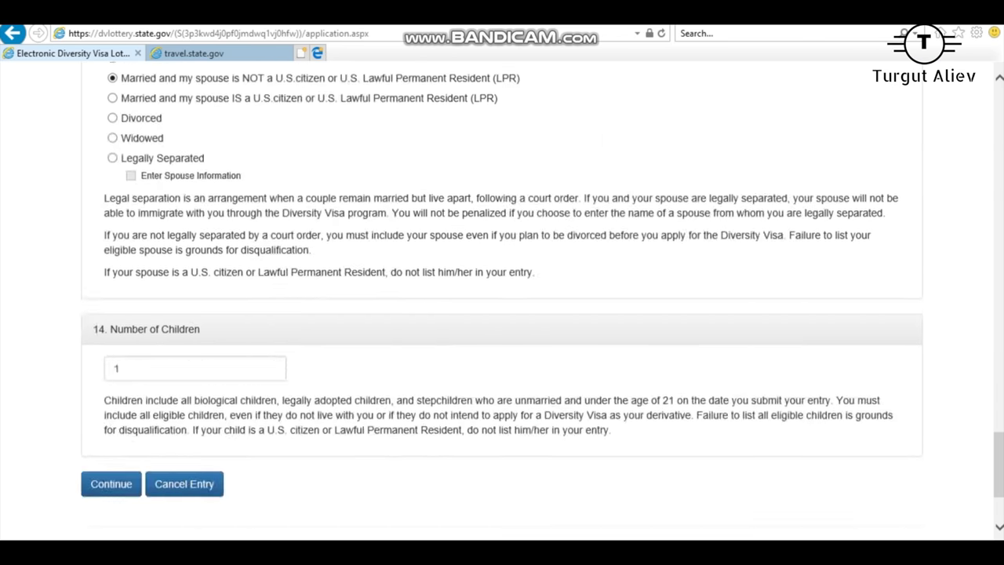
scroll(502, 301, up, 1)
Step: Set marital status to Unmarried, clear Number of Children, and continue to the review
click(112, 128)
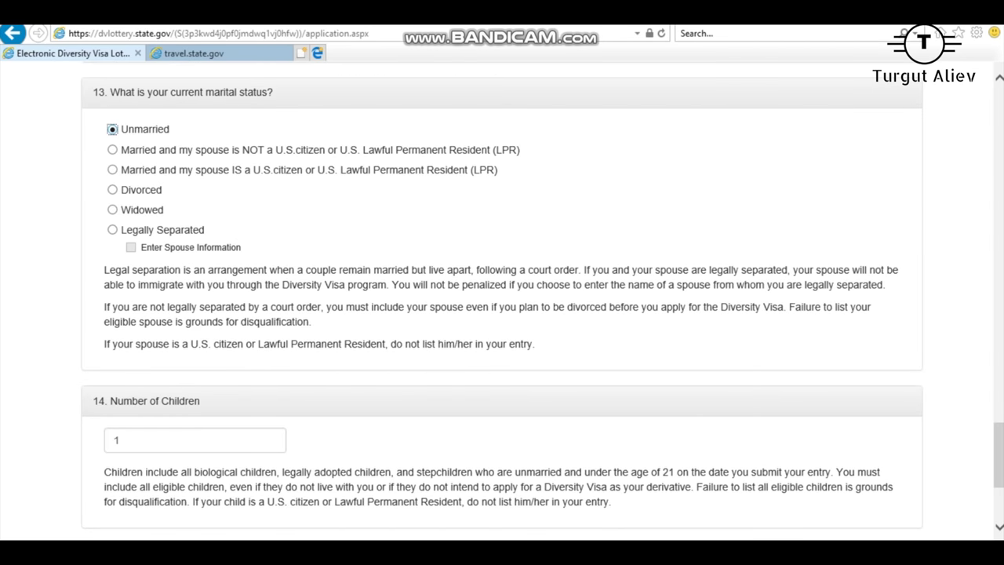
scroll(502, 301, down, 2)
double_click(116, 294)
key(BackSpace)
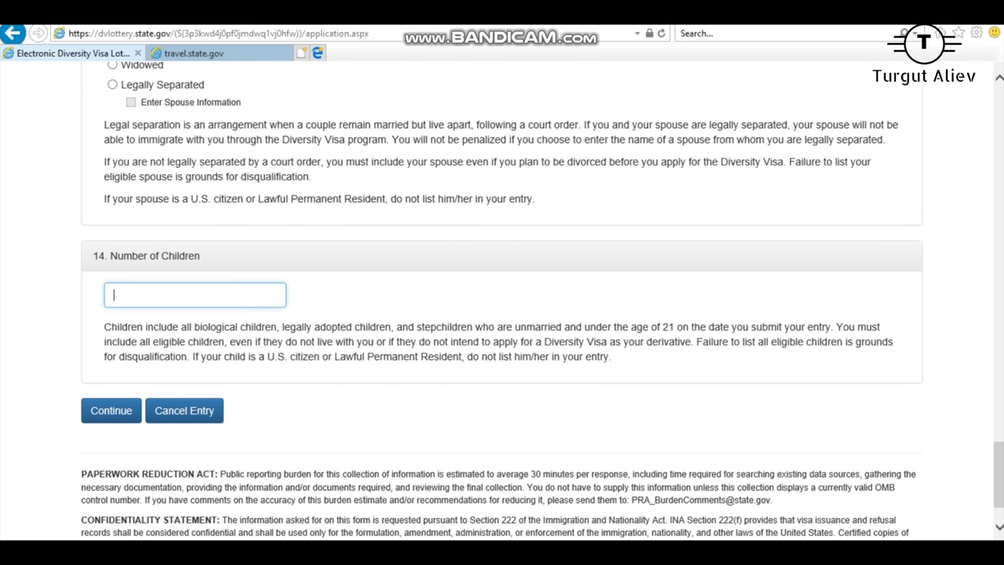
click(111, 410)
scroll(502, 301, down, 15)
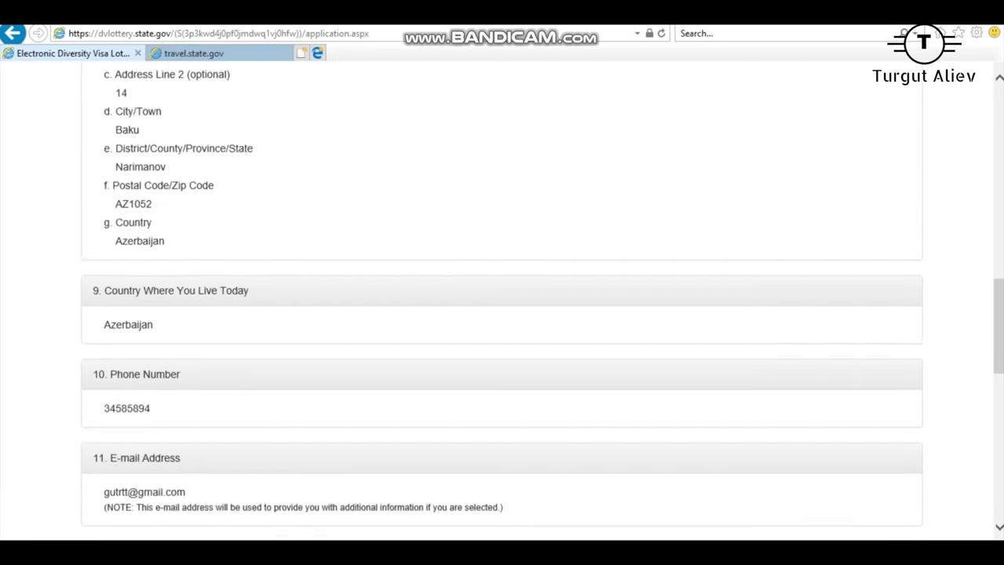
scroll(502, 302, up, 16)
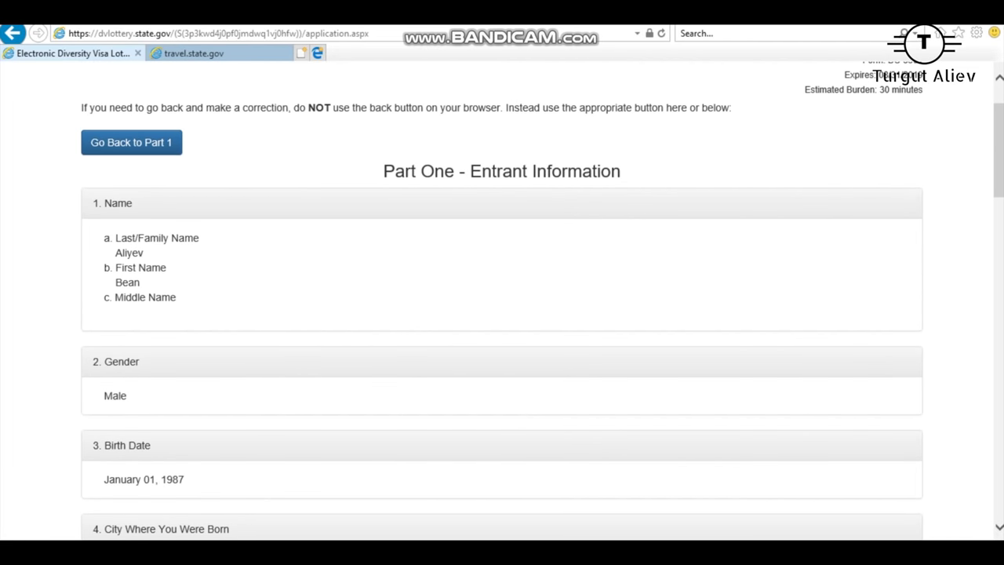
scroll(502, 302, down, 20)
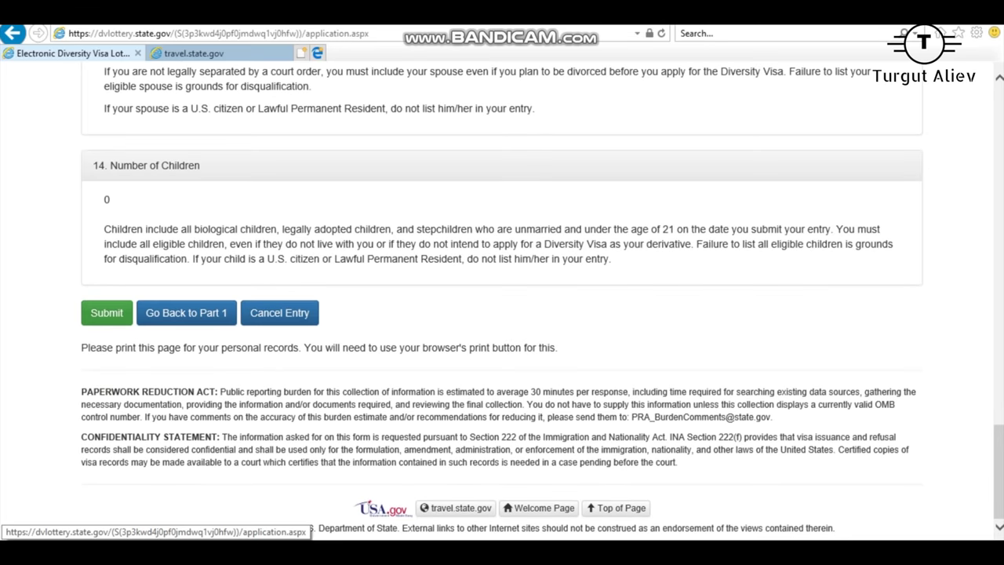
Step: Back on Part One, choose married to a non-U.S. citizen with 1 child and continue
click(186, 313)
scroll(502, 301, down, 10)
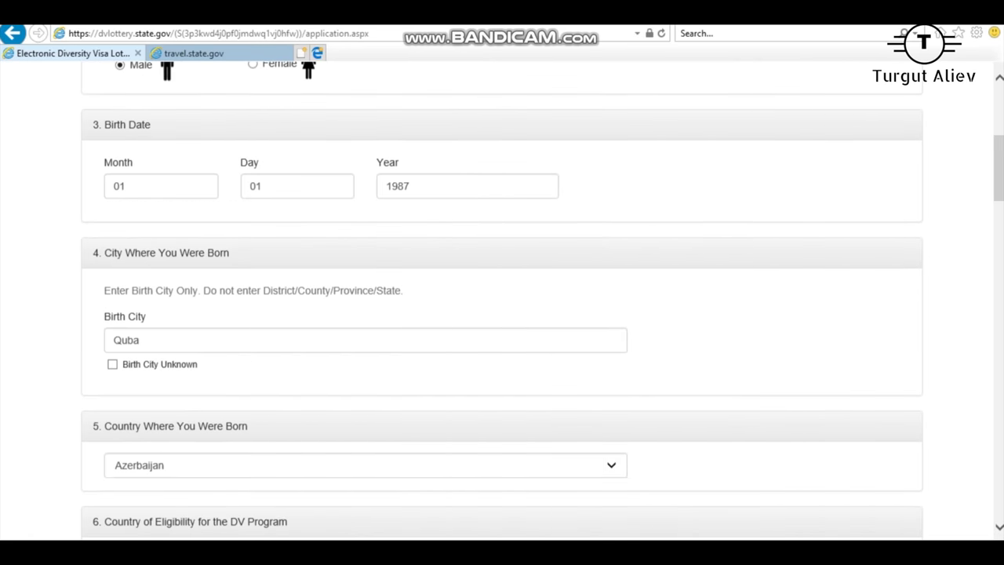
scroll(502, 301, down, 20)
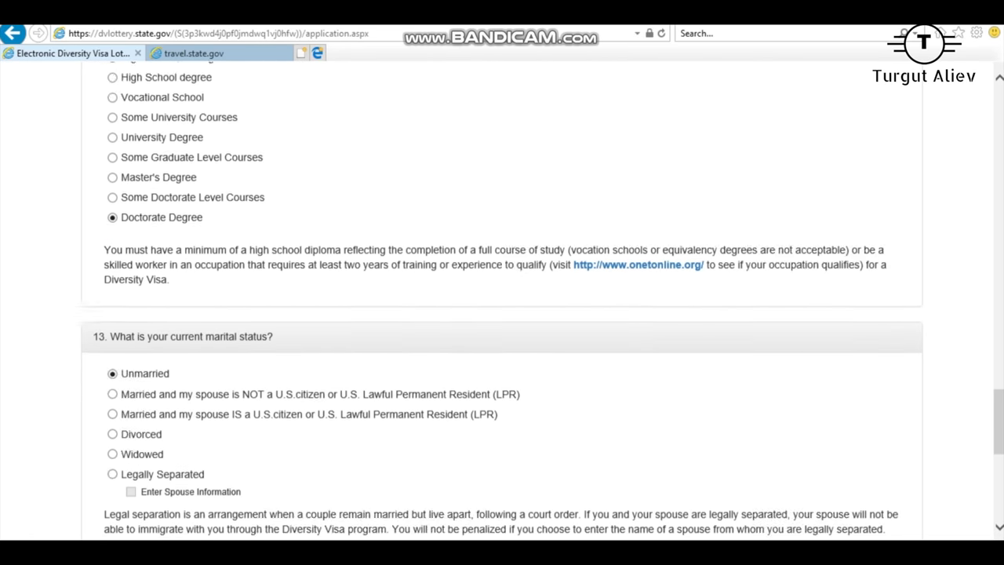
scroll(502, 301, up, 2)
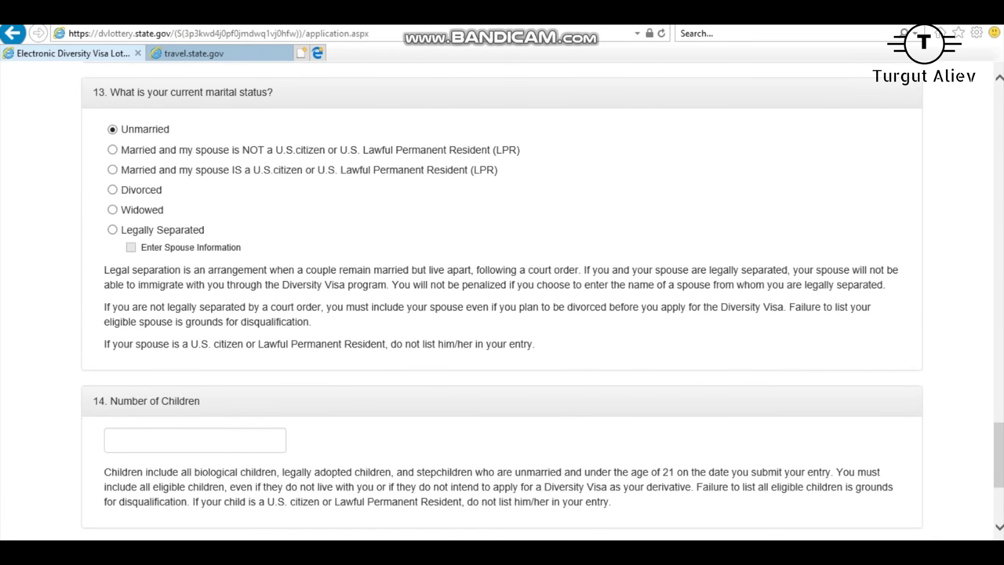
click(112, 149)
click(195, 440)
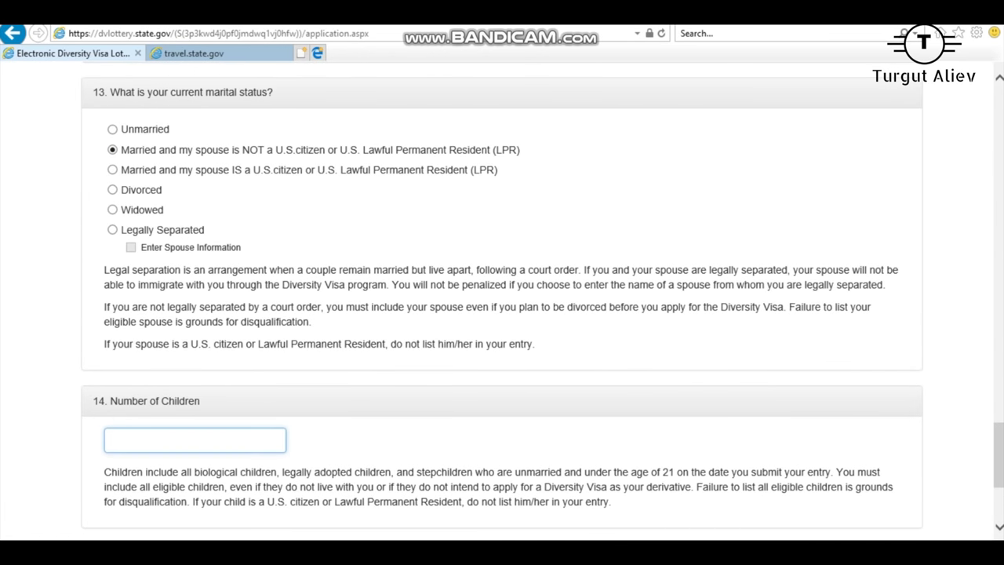
text(1)
scroll(502, 302, down, 3)
click(111, 338)
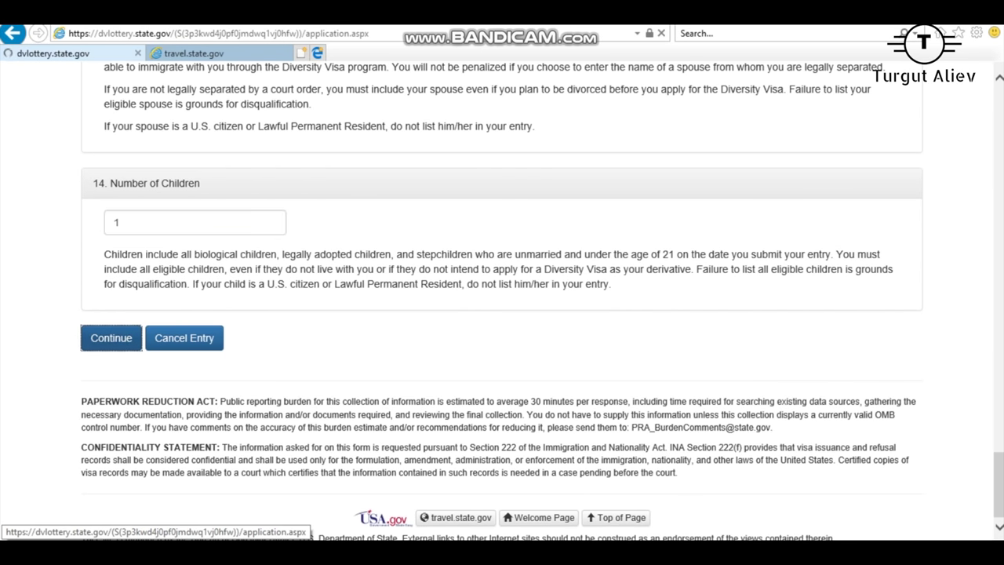
scroll(502, 314, down, 2)
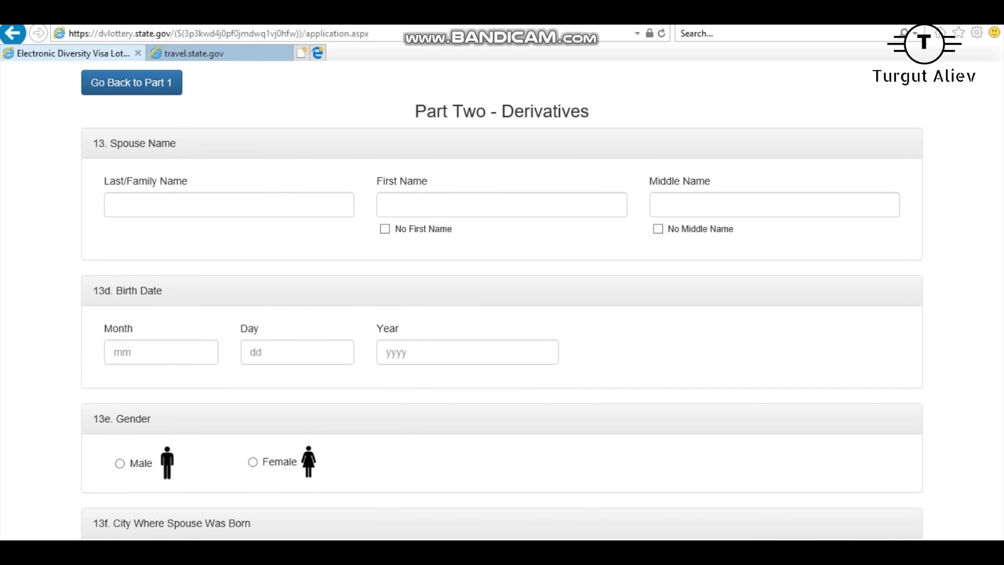
Step: Enter the spouse's last and first names and tick No Middle Name
click(227, 203)
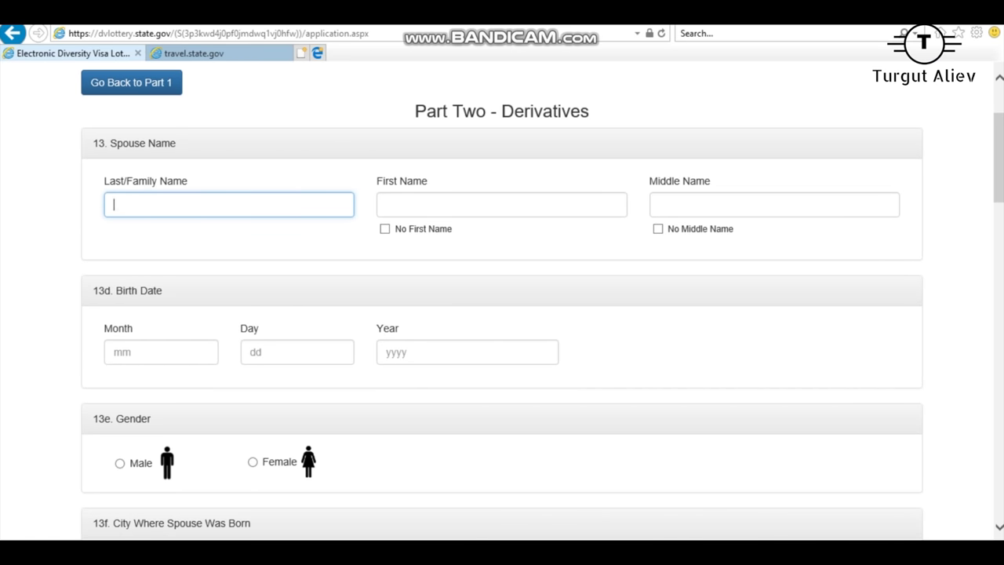
click(227, 204)
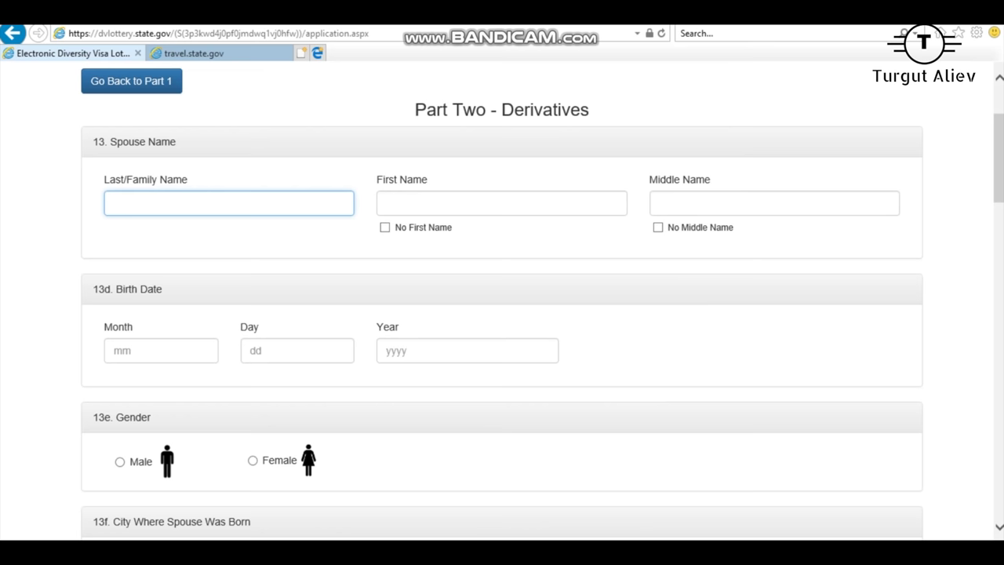
click(502, 203)
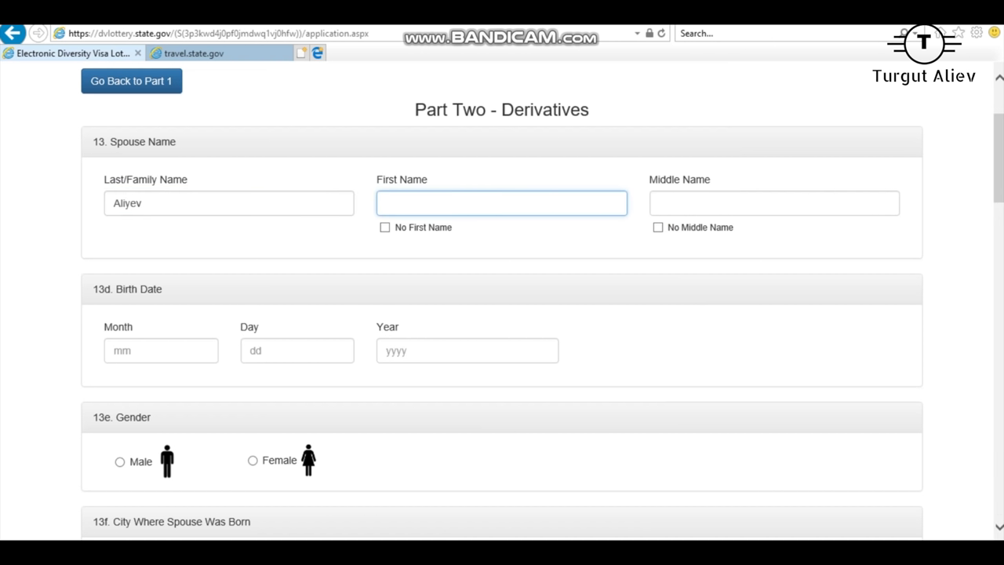
click(657, 227)
Step: Enter the spouse's birth date 02/02/1983 and set gender to Female
click(160, 351)
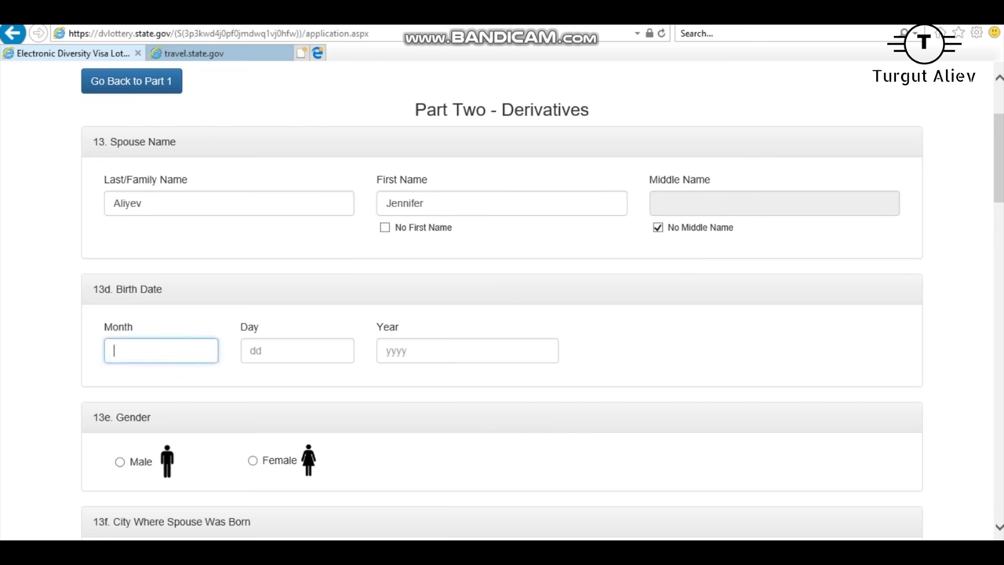
text(02)
click(297, 351)
text(02)
click(466, 351)
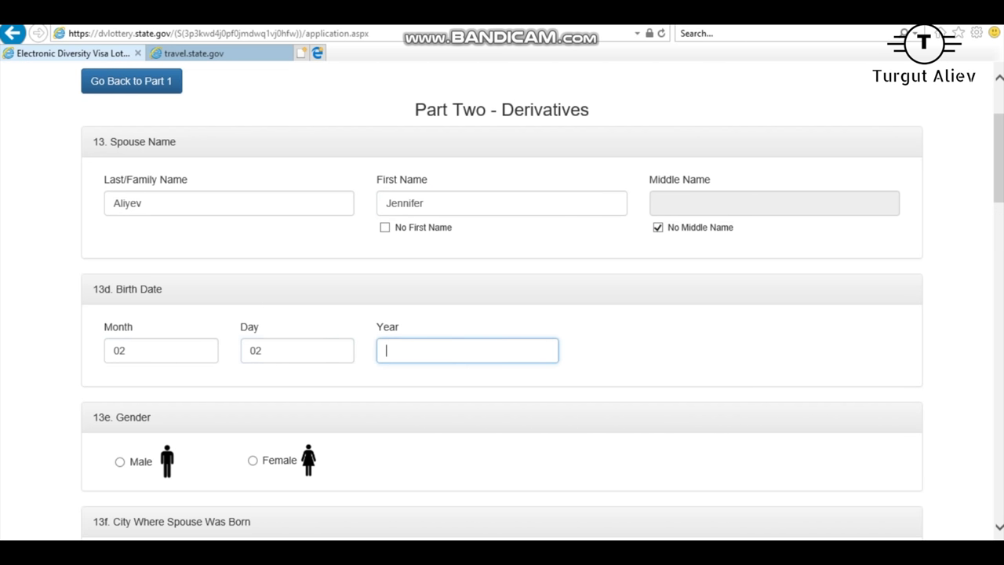
text(19)
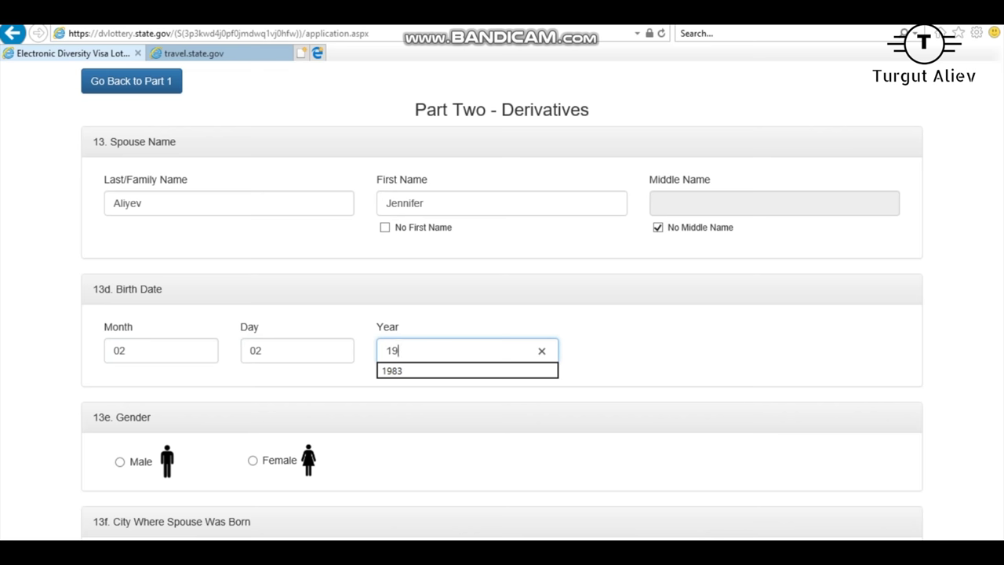
text(83)
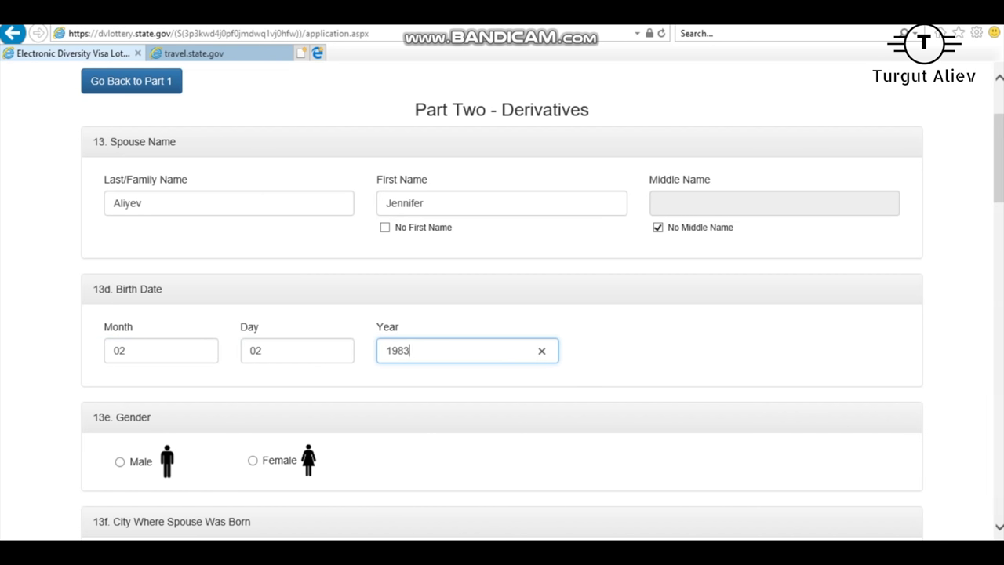
click(253, 461)
Step: Set the spouse's birthplace to Baku, Azerbaijan
scroll(502, 313, down, 5)
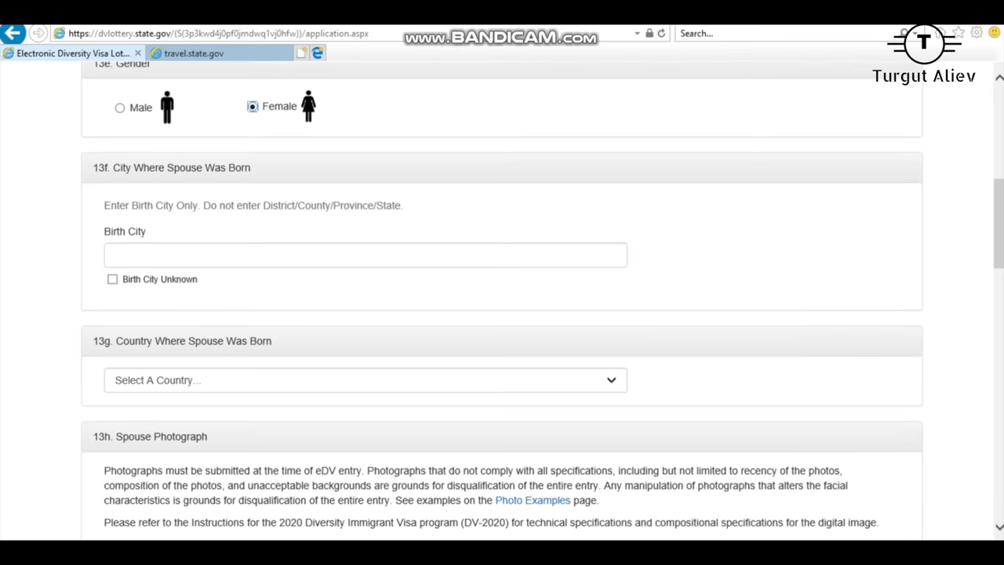
click(365, 246)
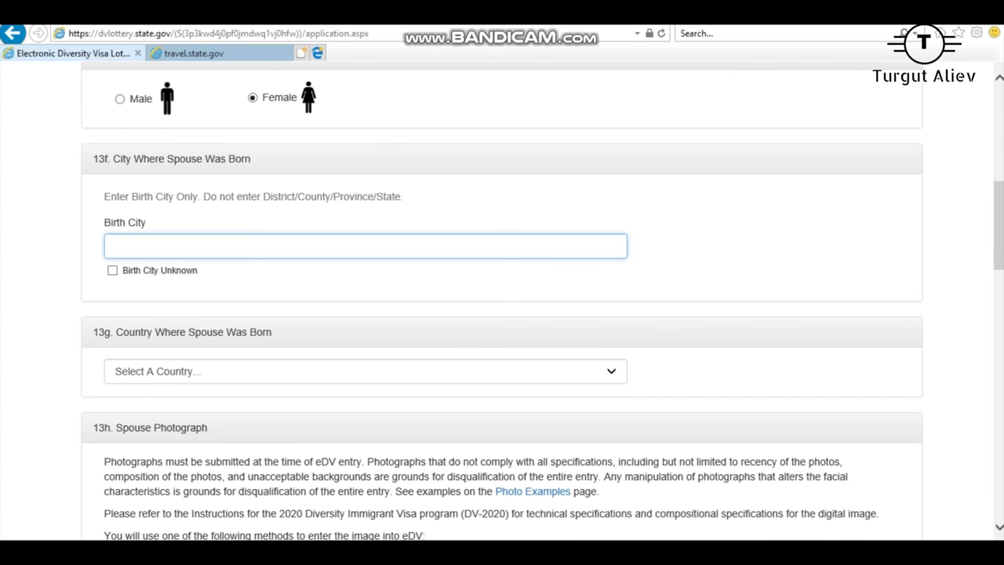
text(Baku)
scroll(502, 314, down, 2)
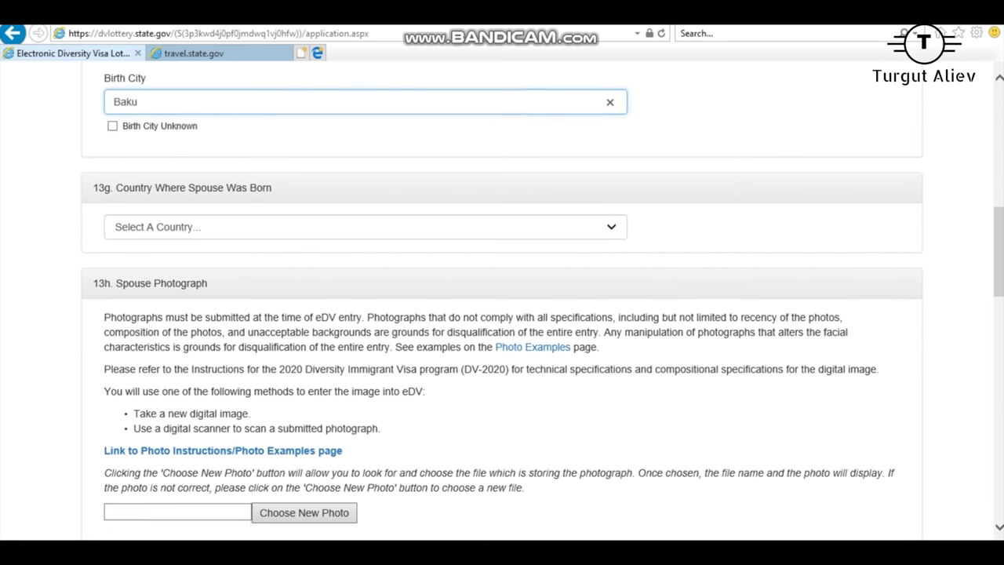
click(364, 226)
click(157, 358)
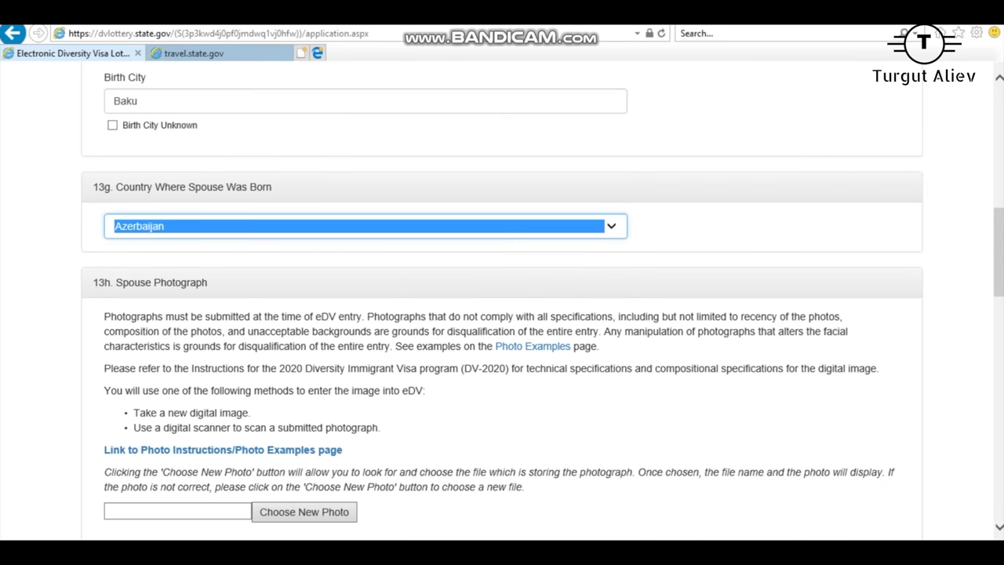
scroll(502, 314, down, 3)
click(304, 294)
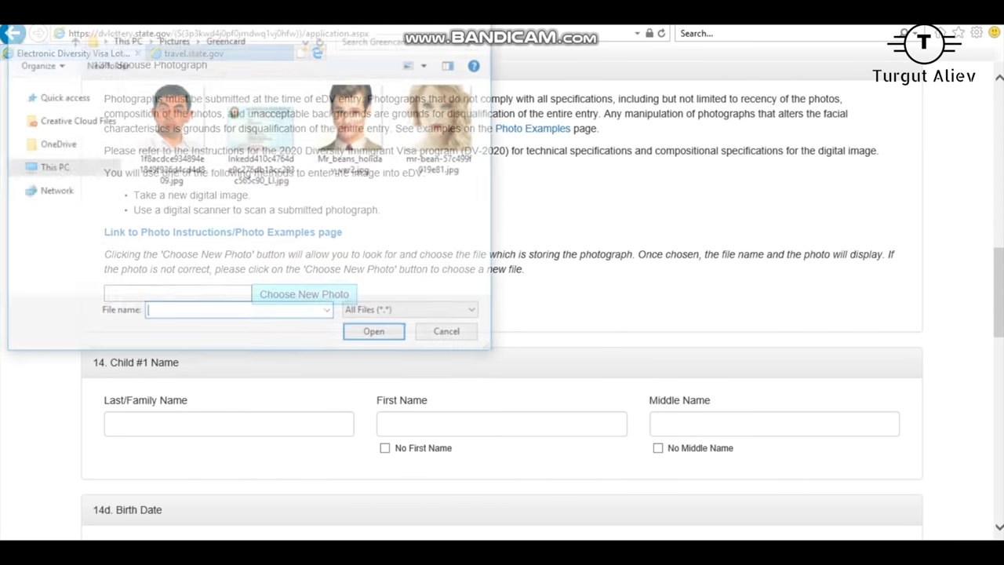
double_click(443, 125)
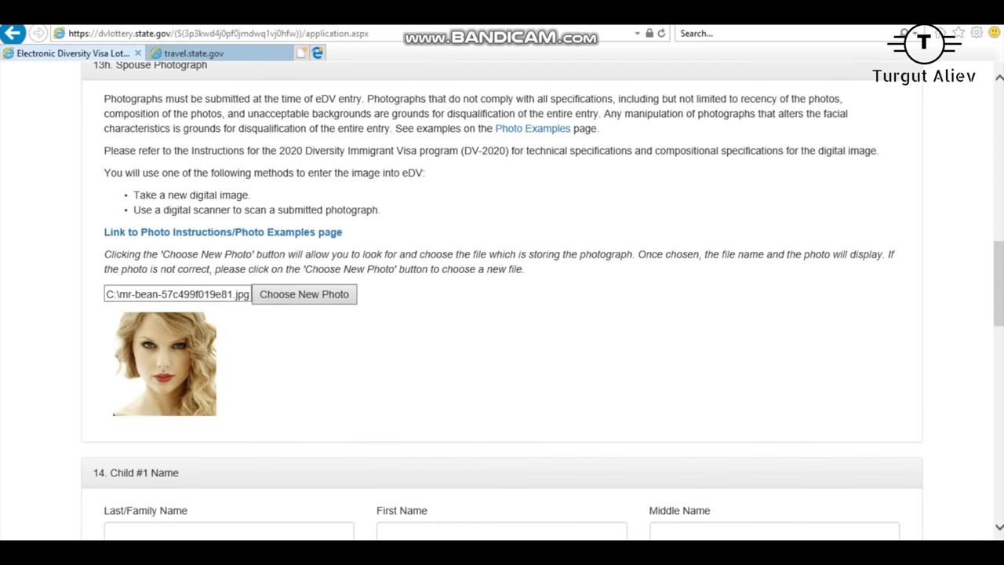
scroll(502, 313, up, 7)
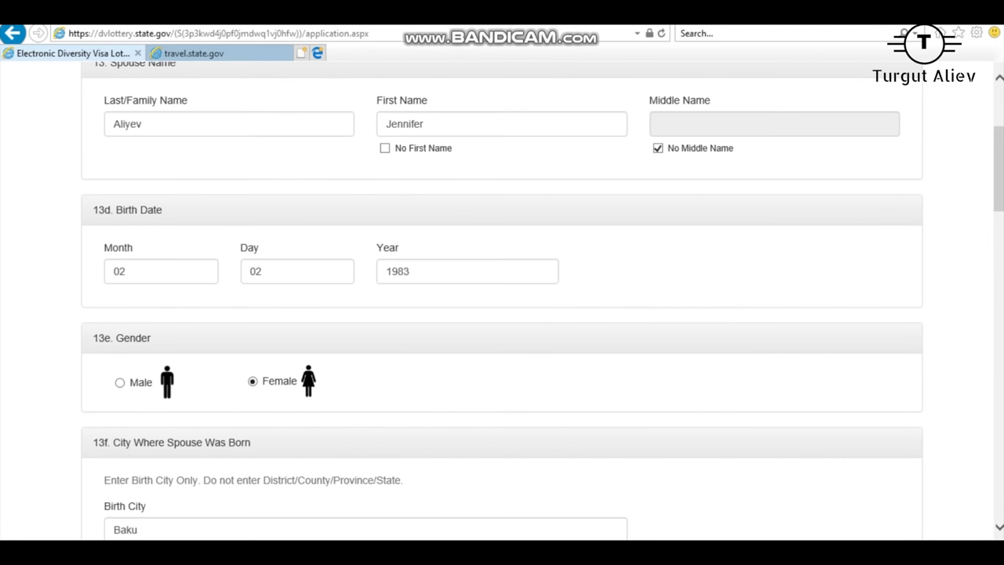
scroll(502, 300, down, 1)
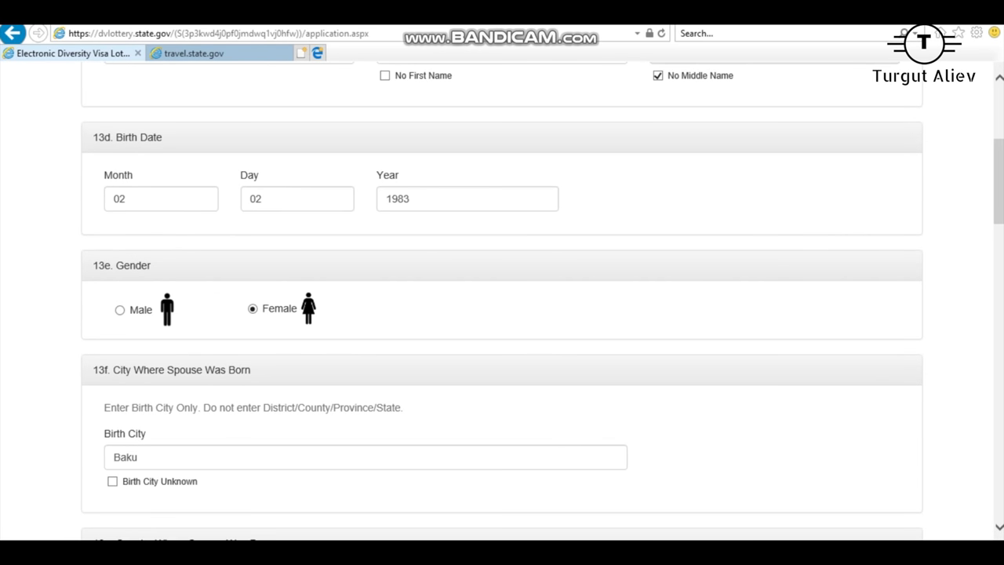
scroll(502, 301, down, 2)
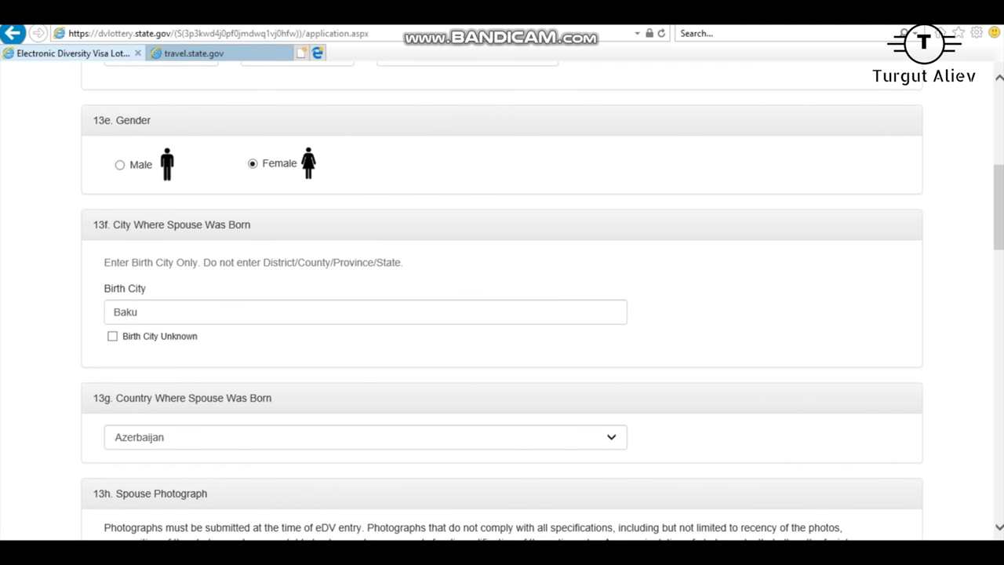
scroll(502, 300, down, 3)
scroll(502, 301, down, 6)
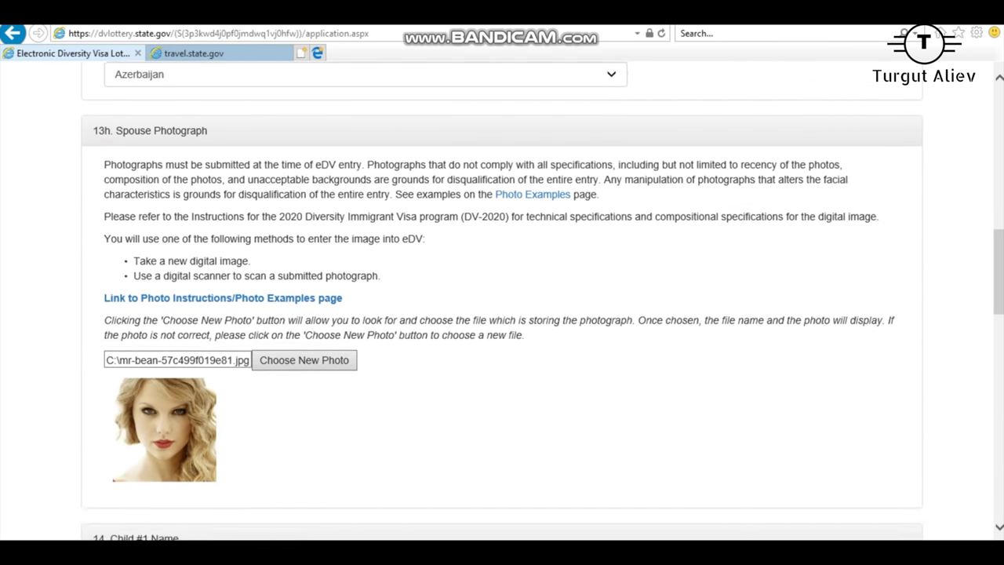
scroll(502, 300, down, 2)
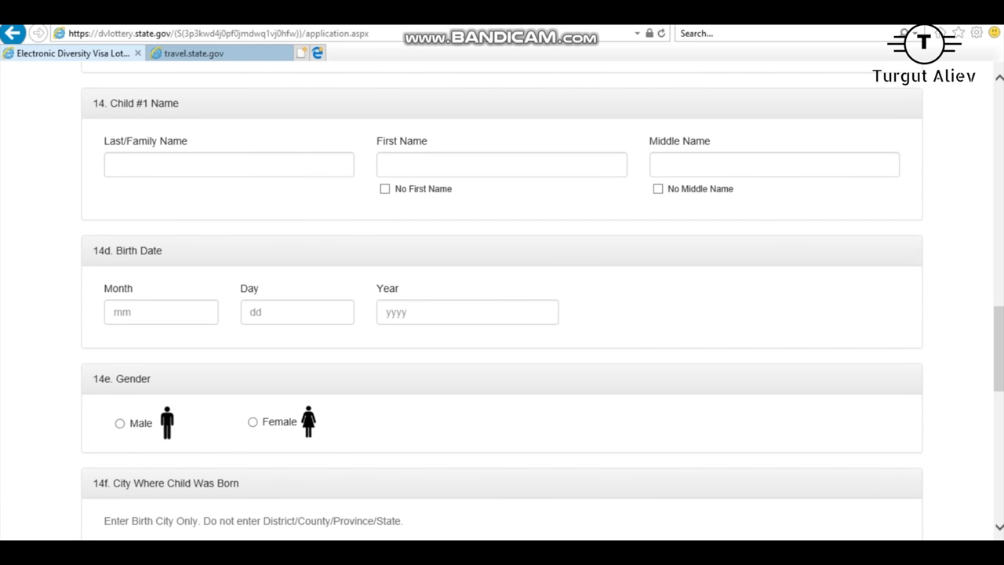
Step: Enter Child #1's last and first names and tick No Middle Name
click(228, 164)
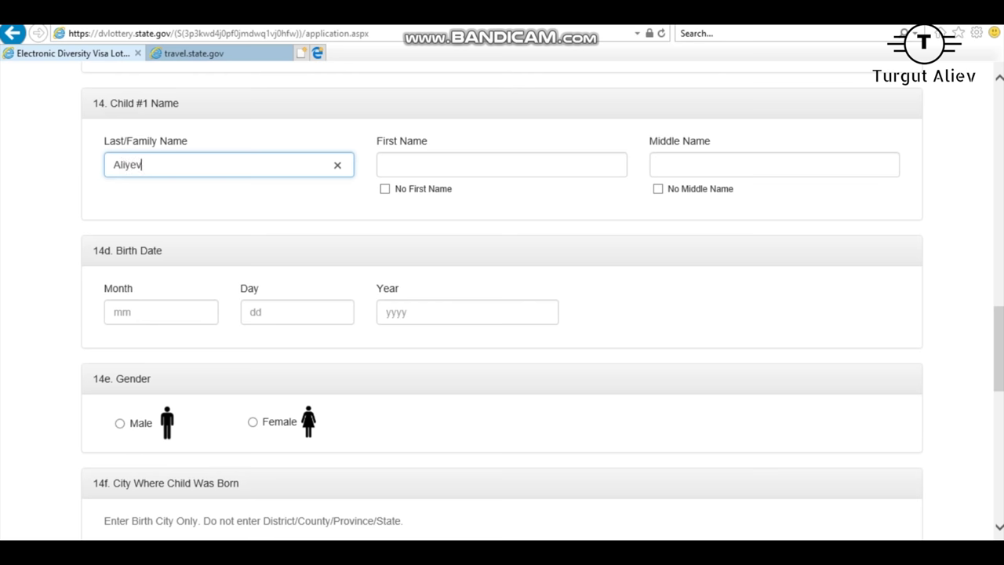
key(Tab)
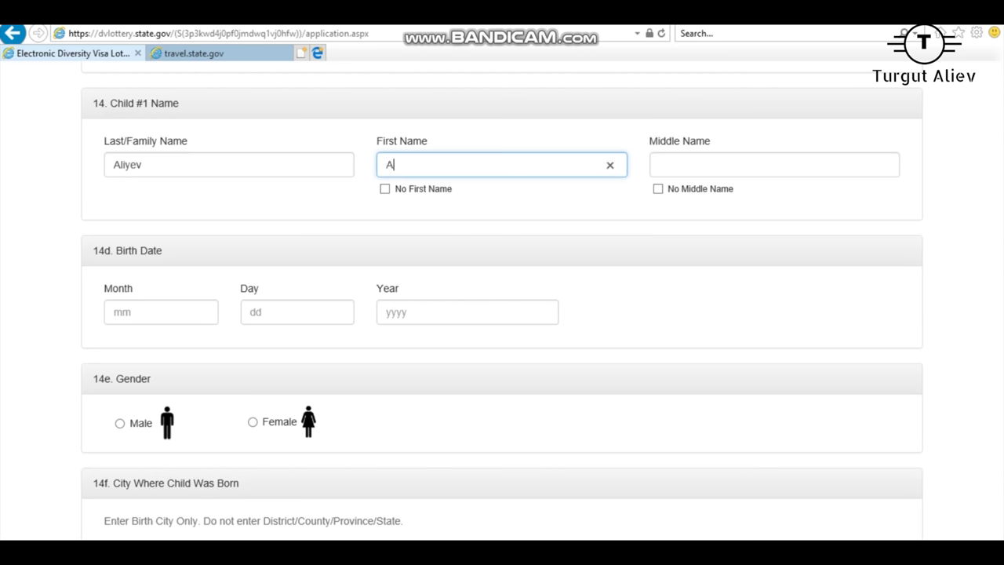
click(658, 189)
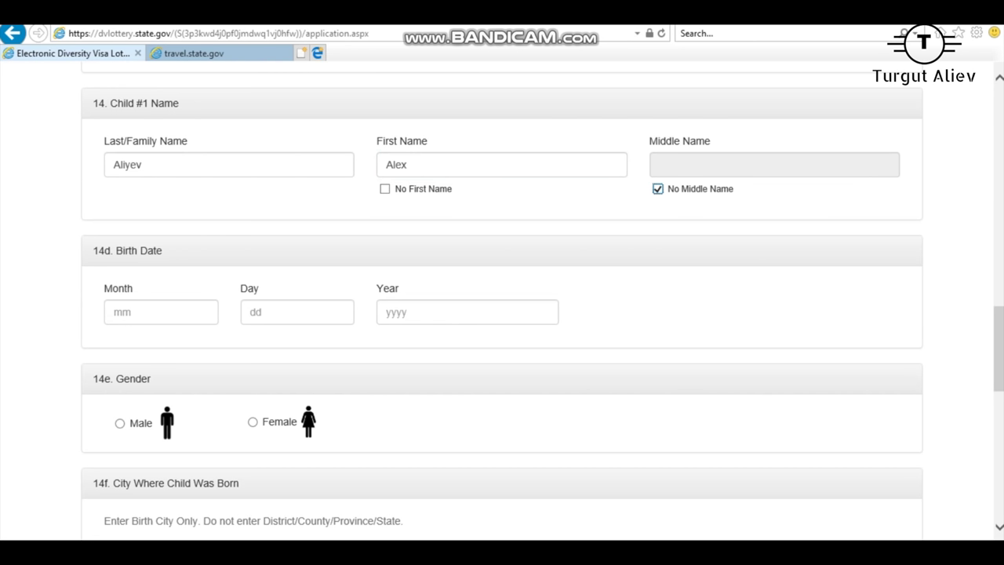
click(160, 312)
text(03)
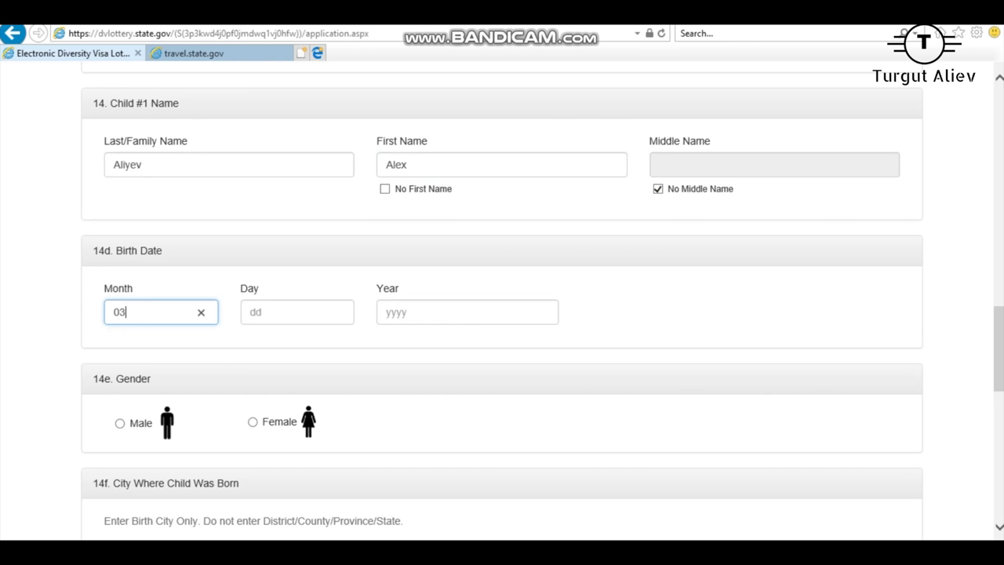
key(Tab)
text(03)
key(Tab)
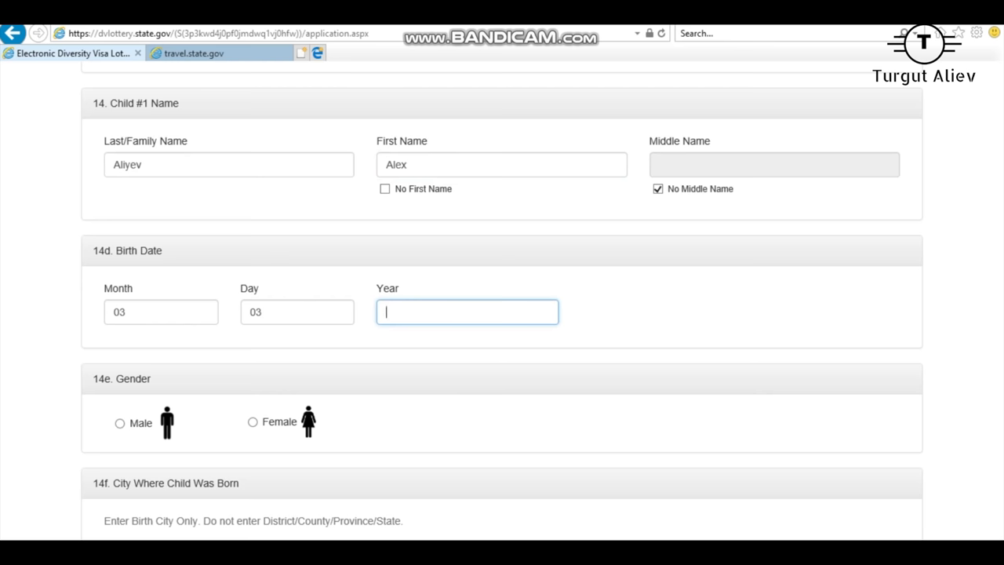
click(161, 312)
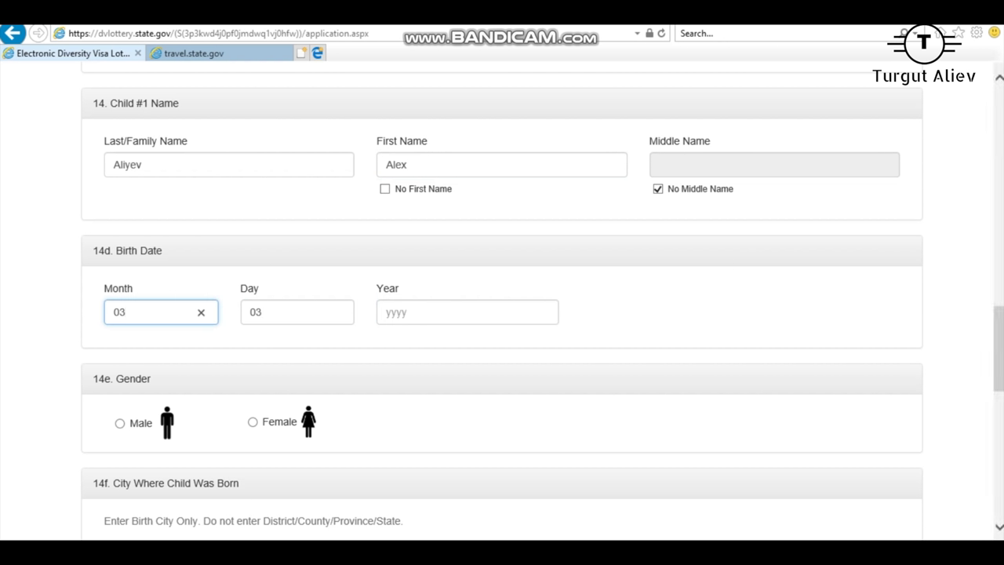
key(Tab)
text(0)
key(BackSpace)
text(21)
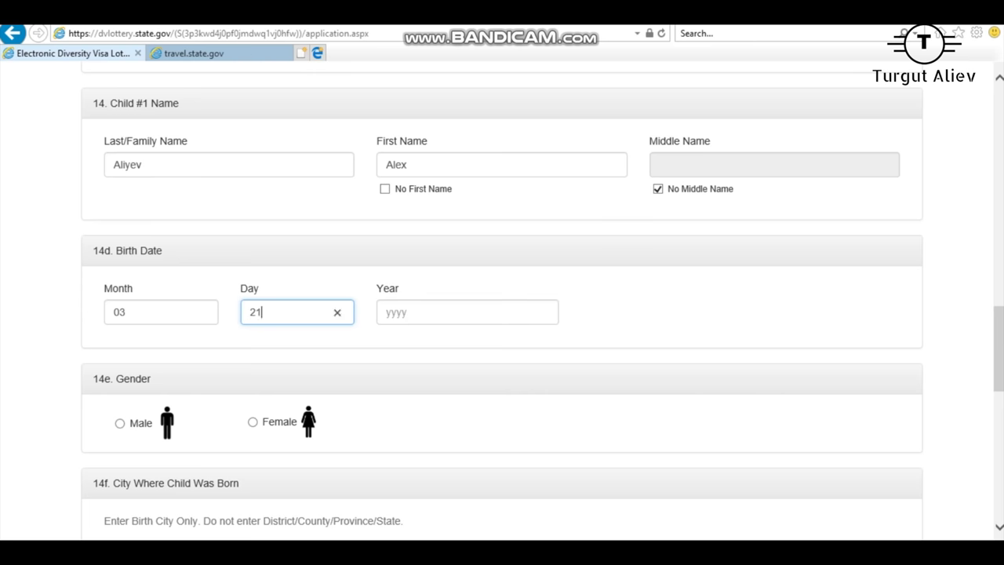
key(Tab)
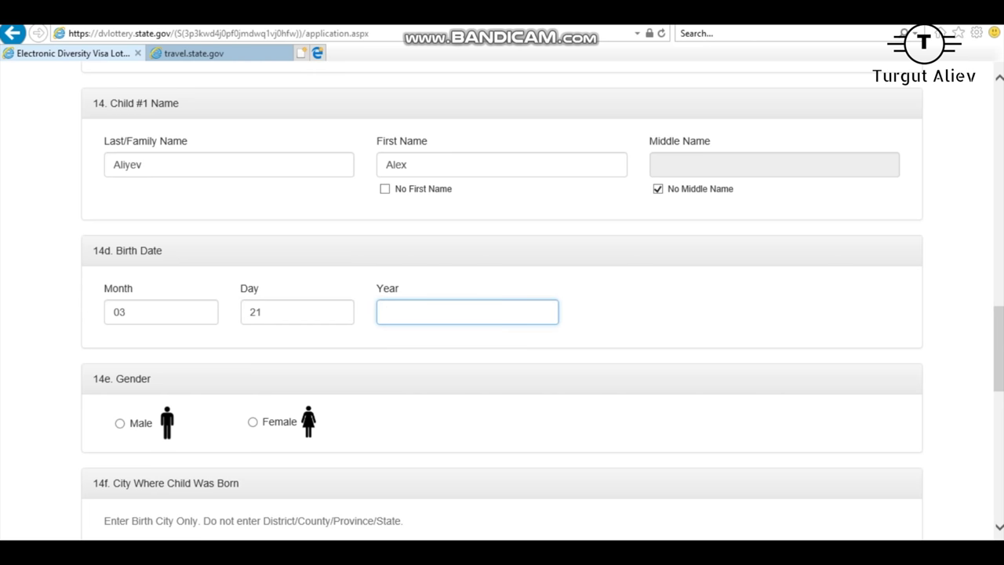
key(shift+Tab)
key(shift+Tab)
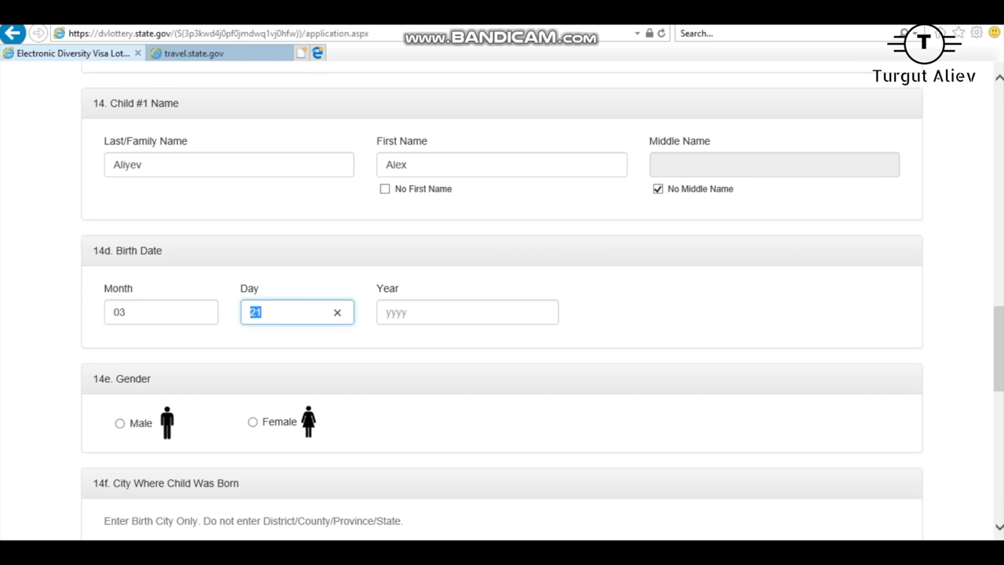
key(Tab)
text(2006)
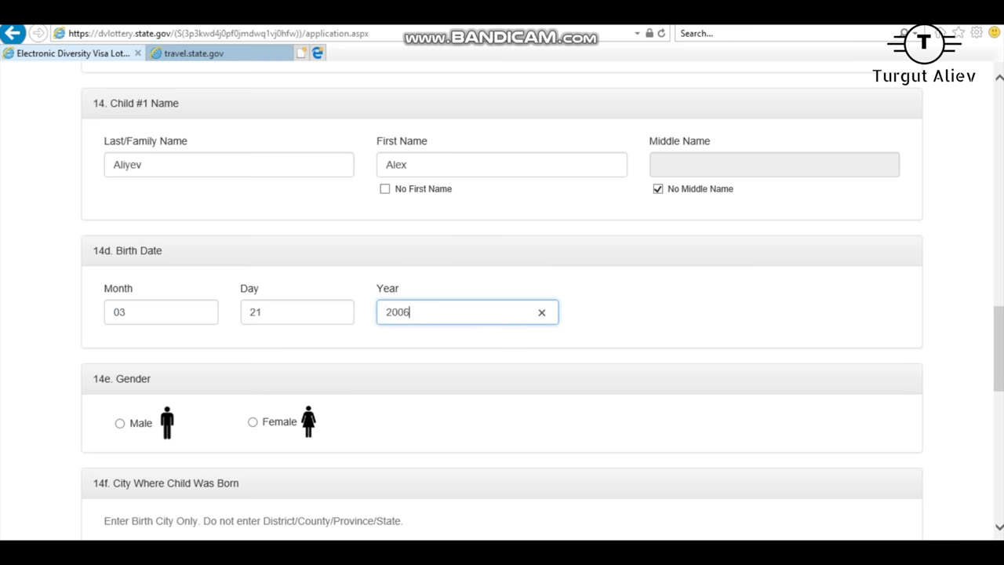
Step: Set Child #1 to Male, born in Baku, Azerbaijan, and open the photo chooser
scroll(502, 314, down, 3)
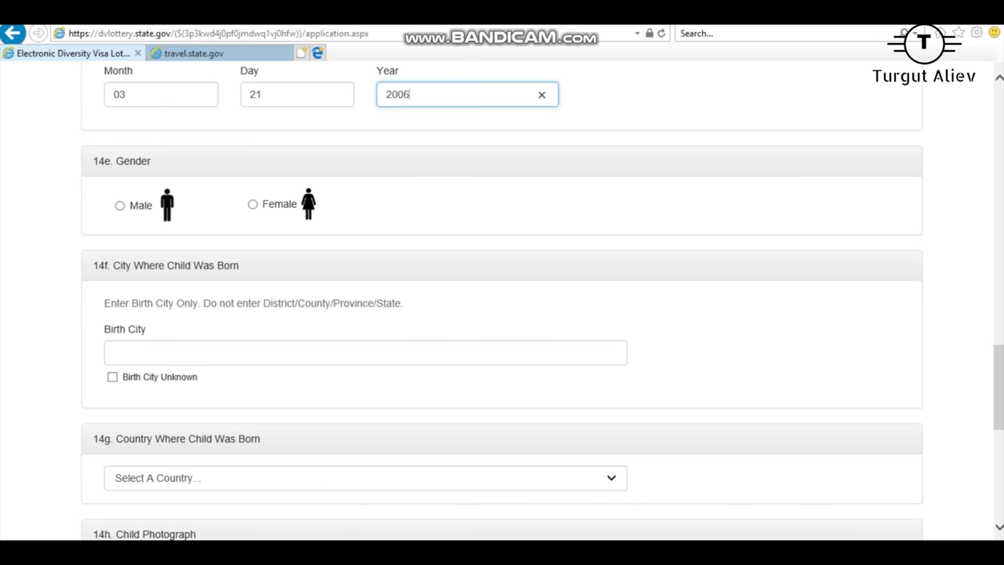
click(119, 205)
key(Tab)
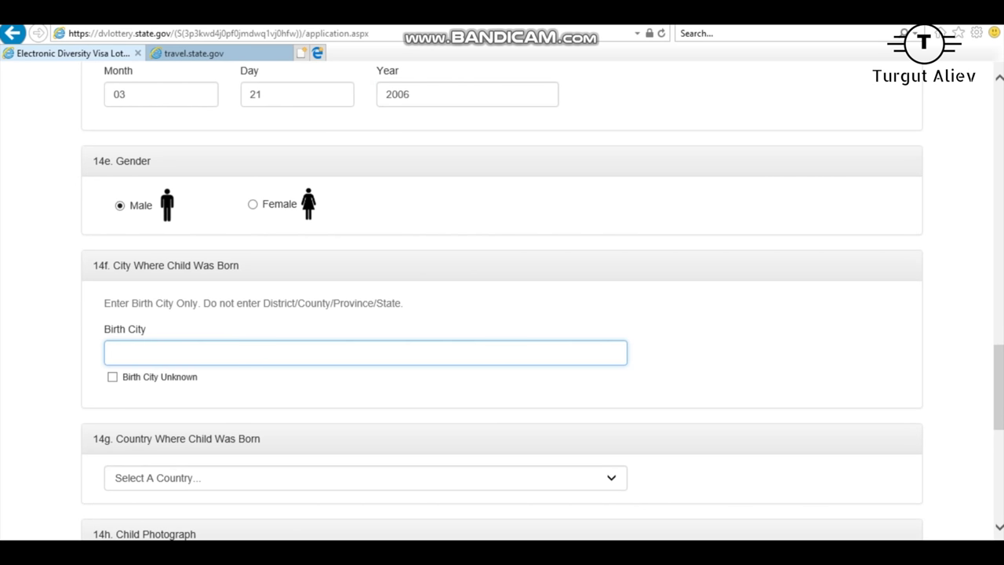
text(Baku)
scroll(502, 314, down, 2)
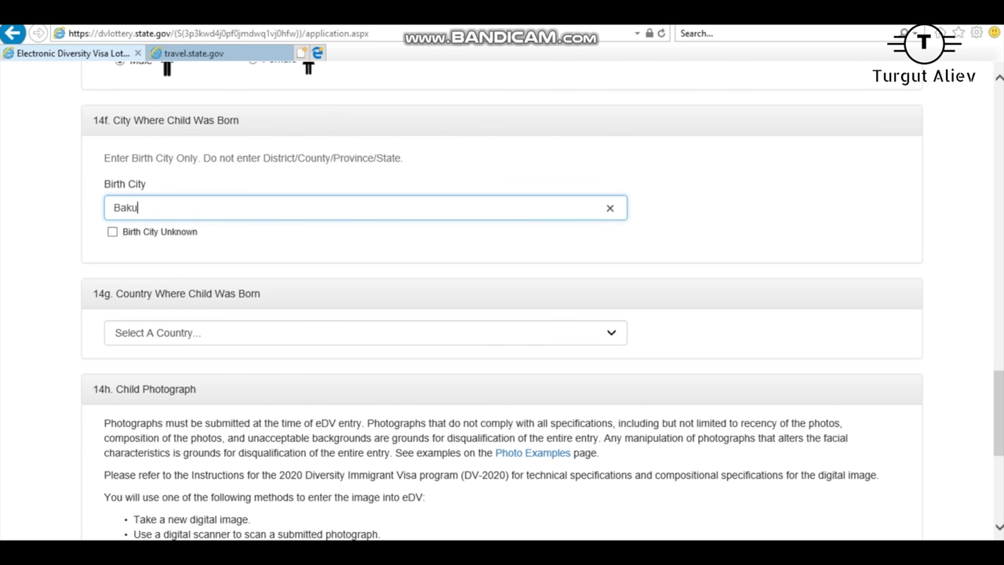
click(365, 332)
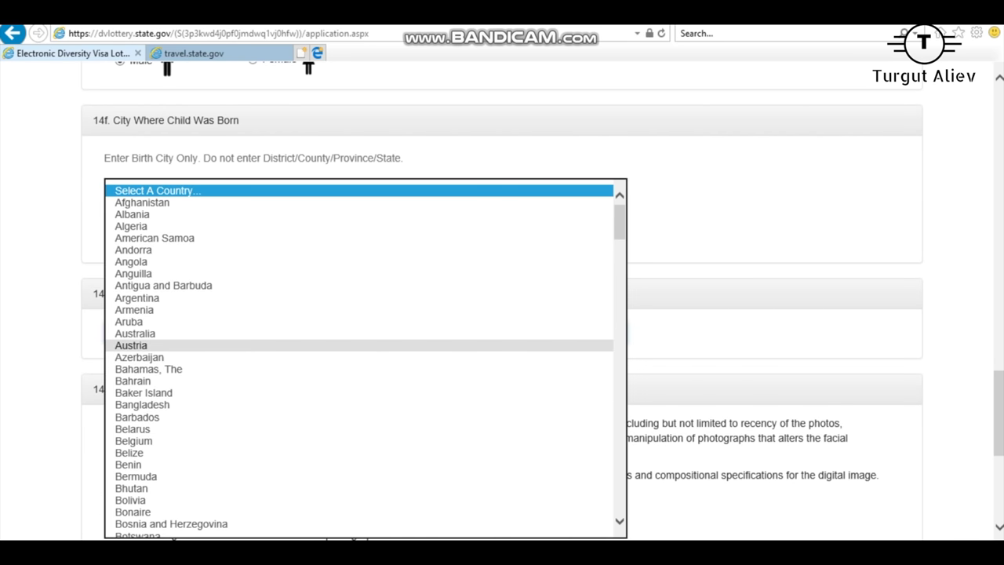
click(139, 357)
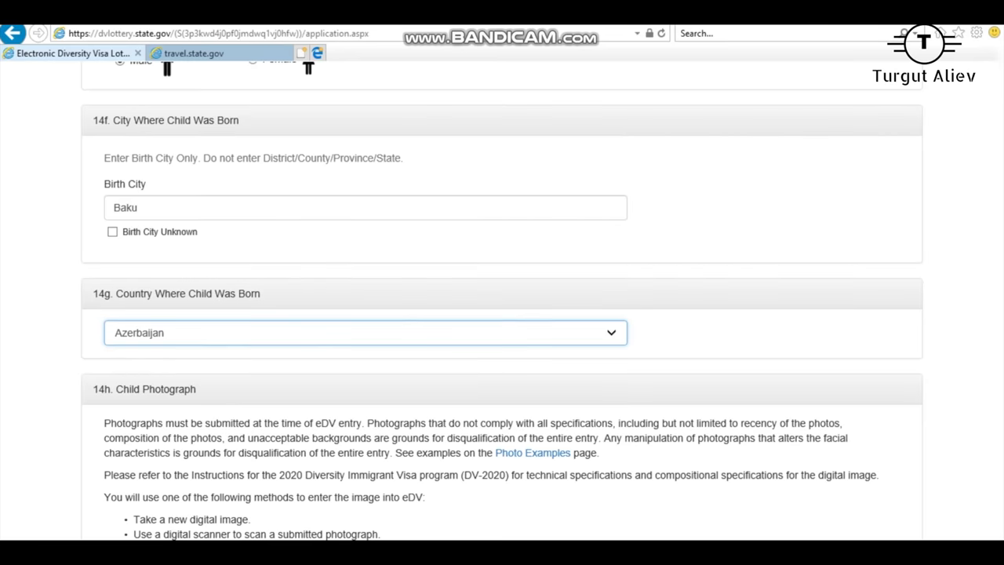
scroll(502, 314, down, 4)
click(305, 328)
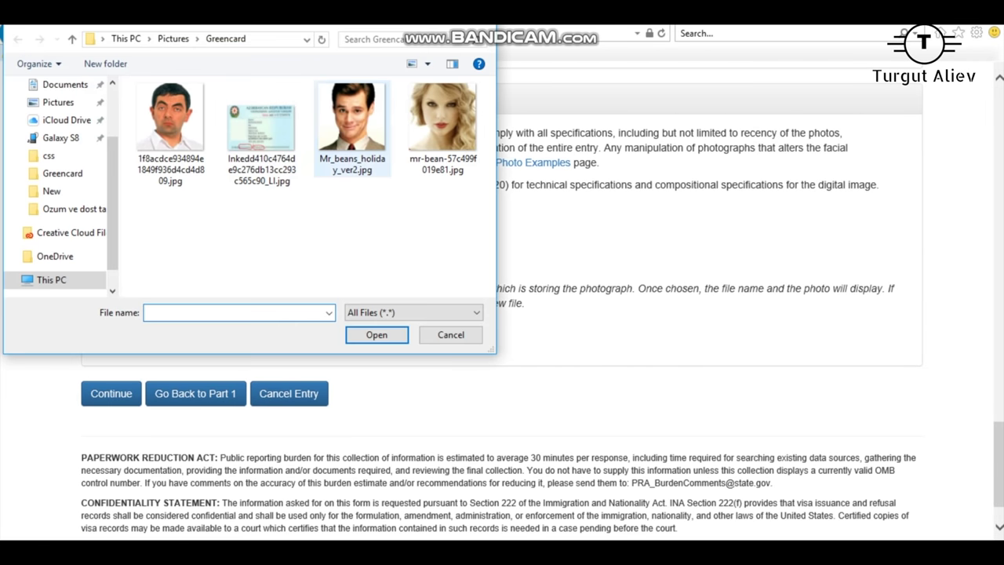
Step: Attach Mr_beans_holiday_ver2.jpg as Child #1's photo and return to Part One
double_click(345, 112)
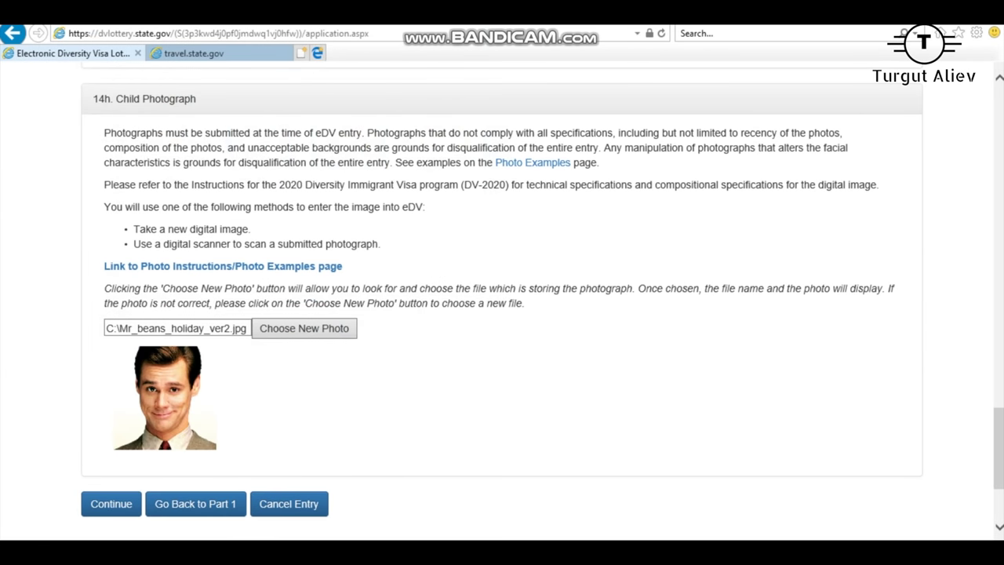
scroll(502, 314, up, 20)
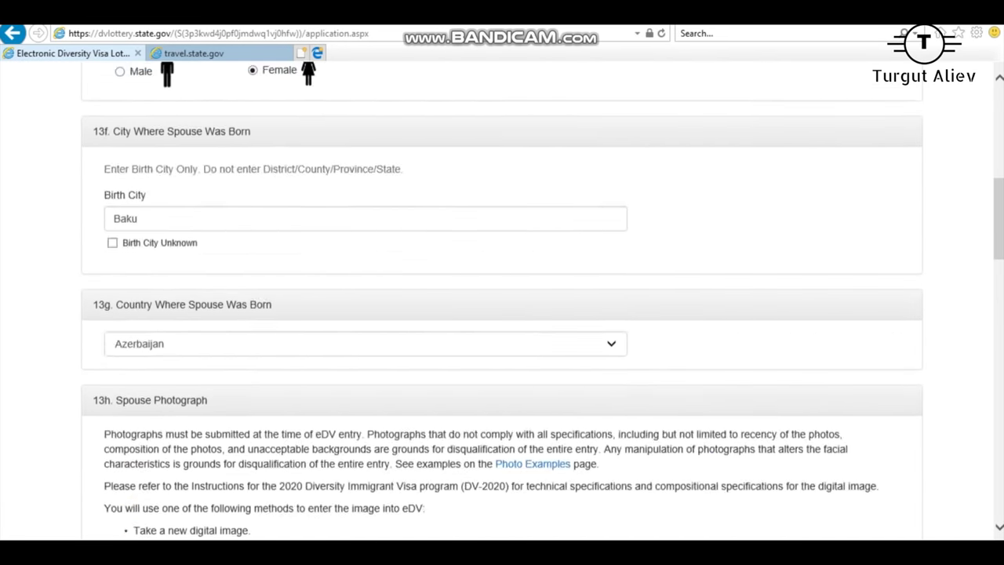
scroll(502, 314, up, 5)
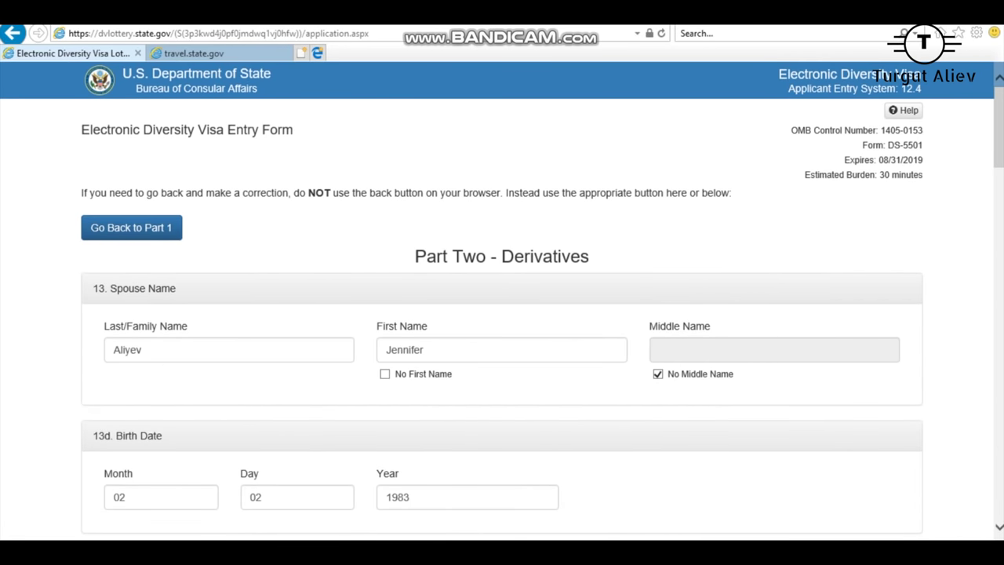
scroll(502, 314, down, 1)
scroll(502, 314, down, 20)
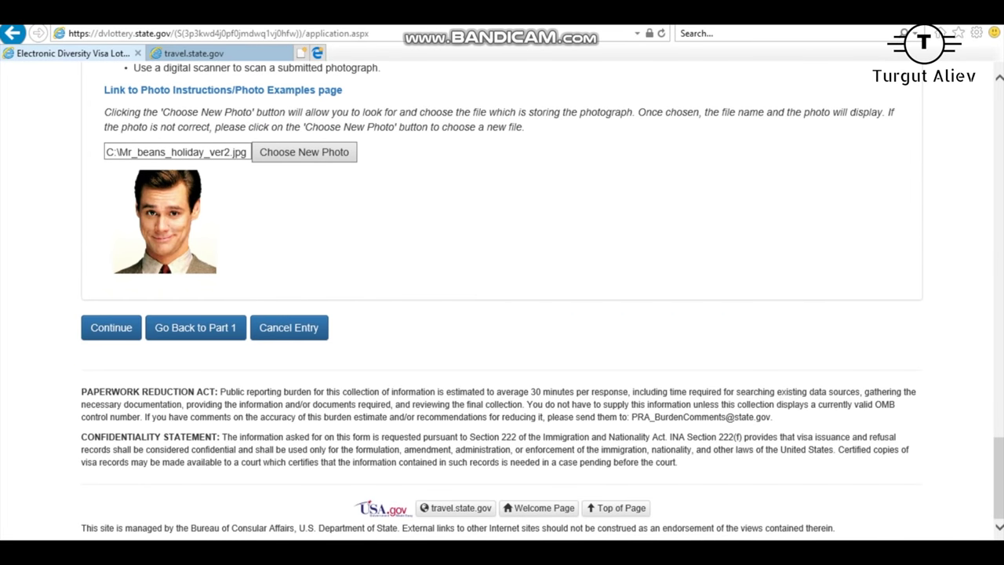
click(195, 328)
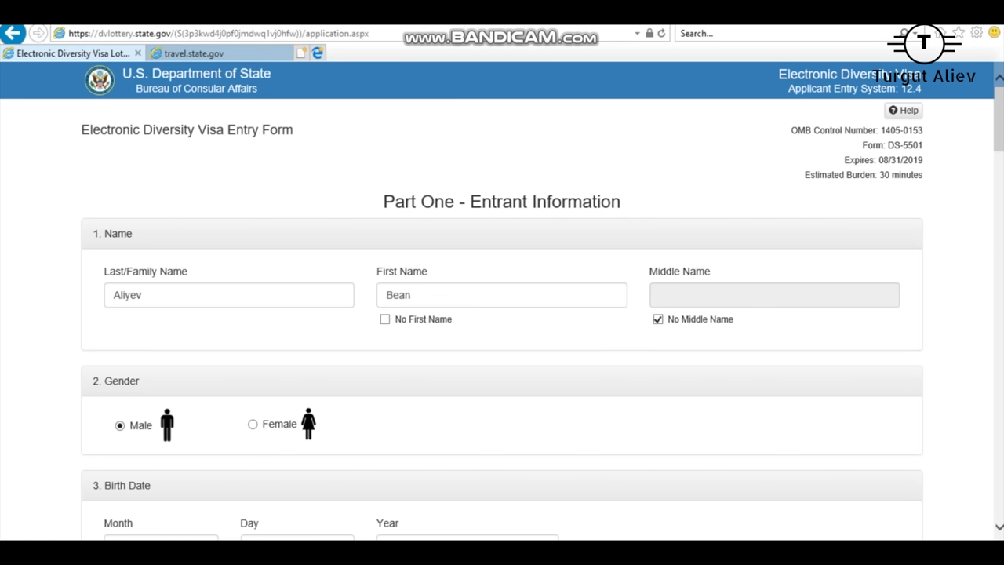
Step: Leave the entrant's name fields unchanged and open the Greencard folder's ID-card image in Photos
key(Tab)
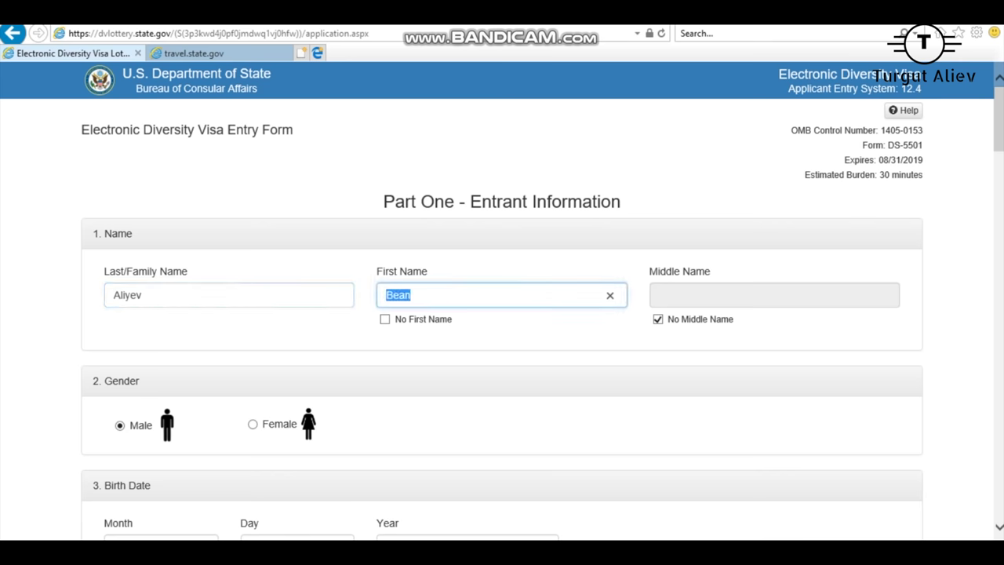
key(shift+Tab)
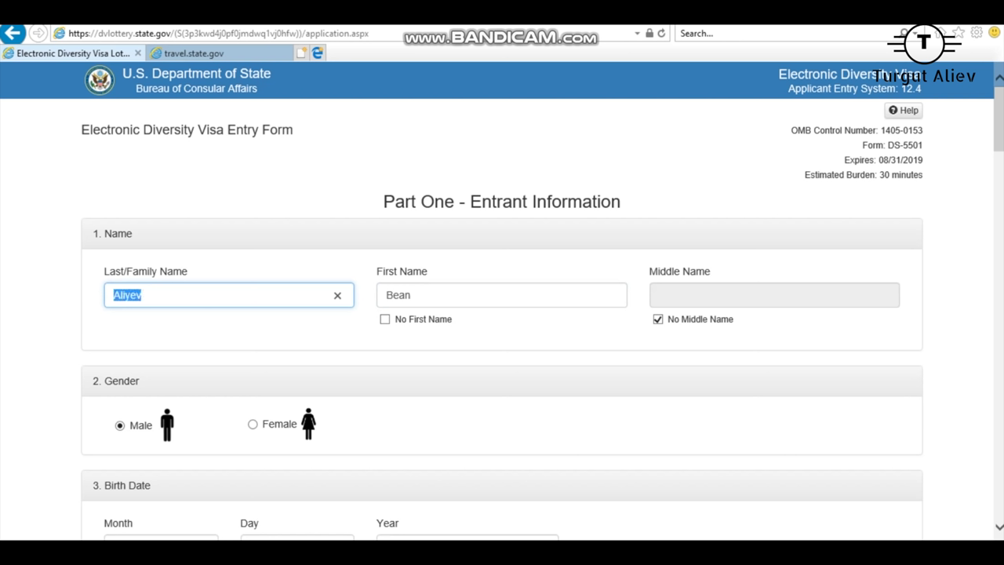
click(142, 295)
double_click(142, 295)
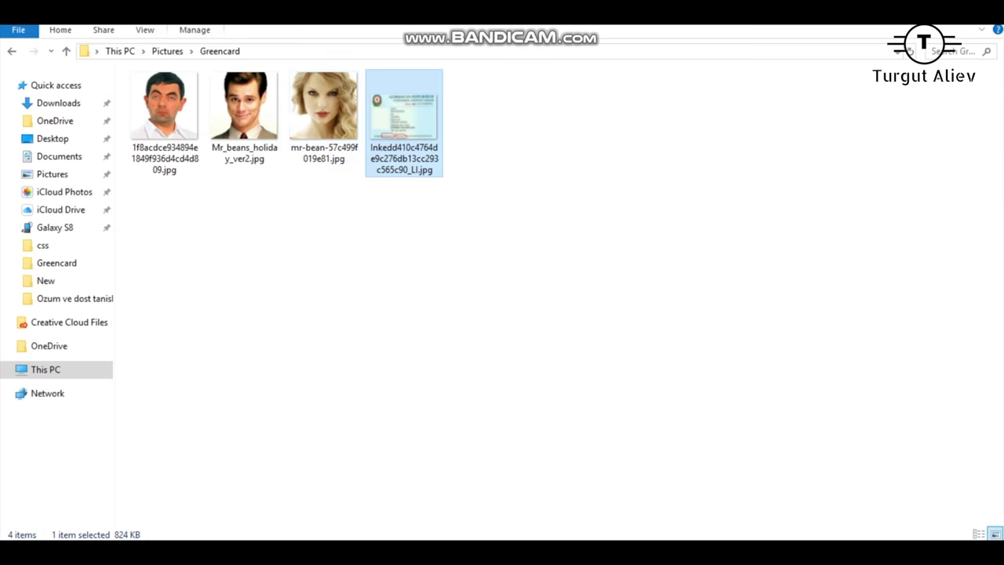
key(Return)
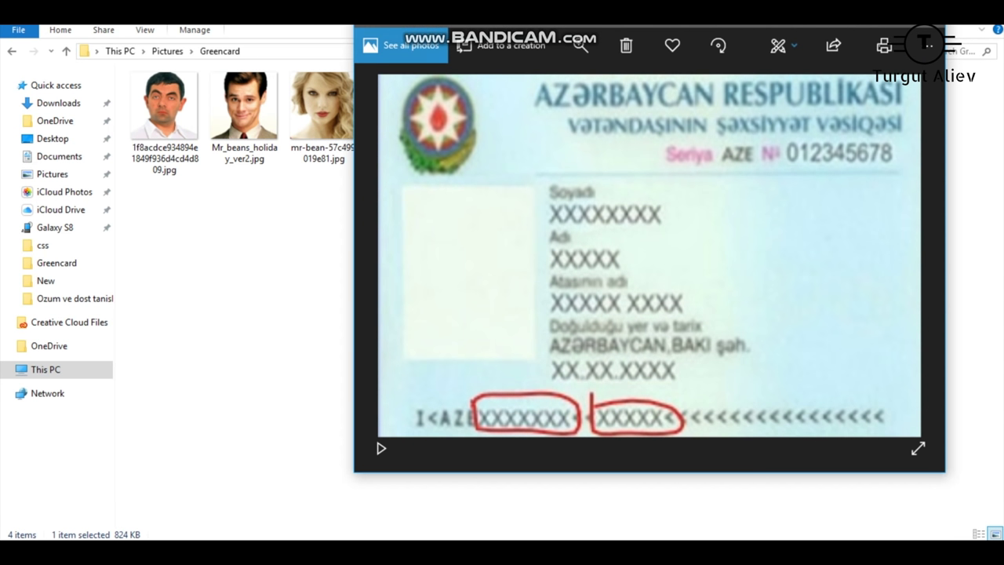
Step: Close the Photos viewer showing the ID-card image
key(Left)
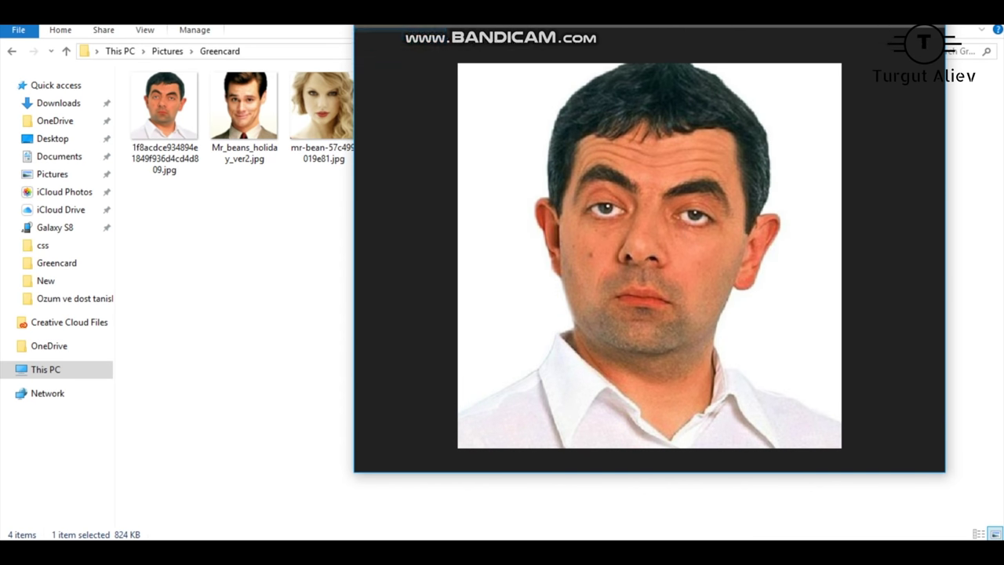
key(Escape)
key(Return)
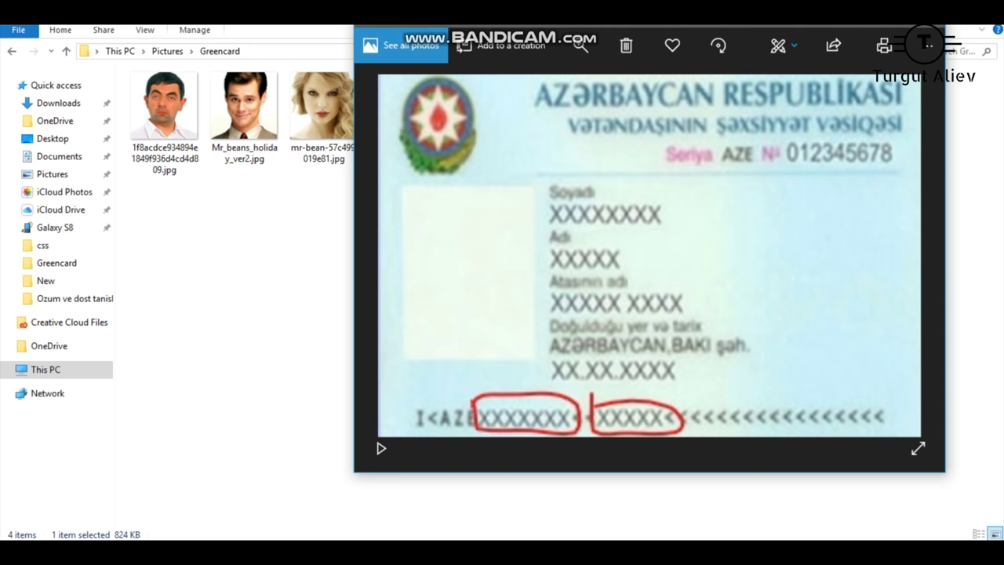
key(alt+F4)
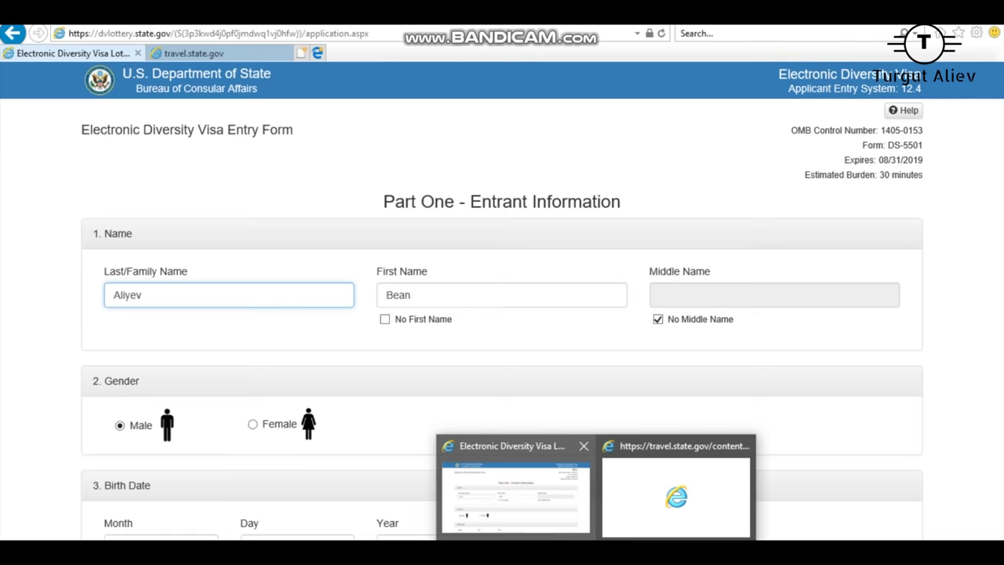
Step: Return to the entry form, continue to Part Two, and try to proceed past it
click(515, 483)
scroll(502, 314, down, 20)
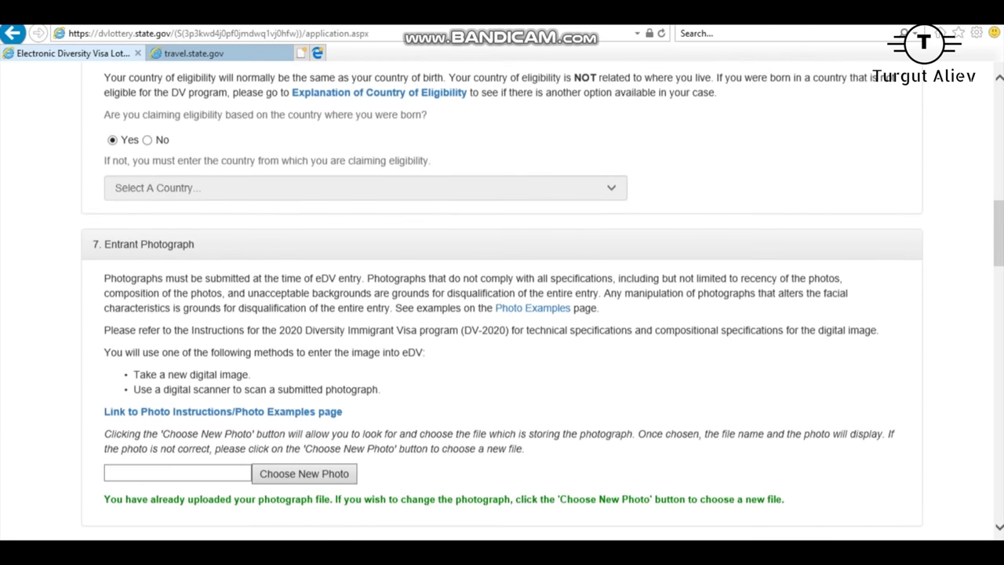
scroll(502, 314, down, 5)
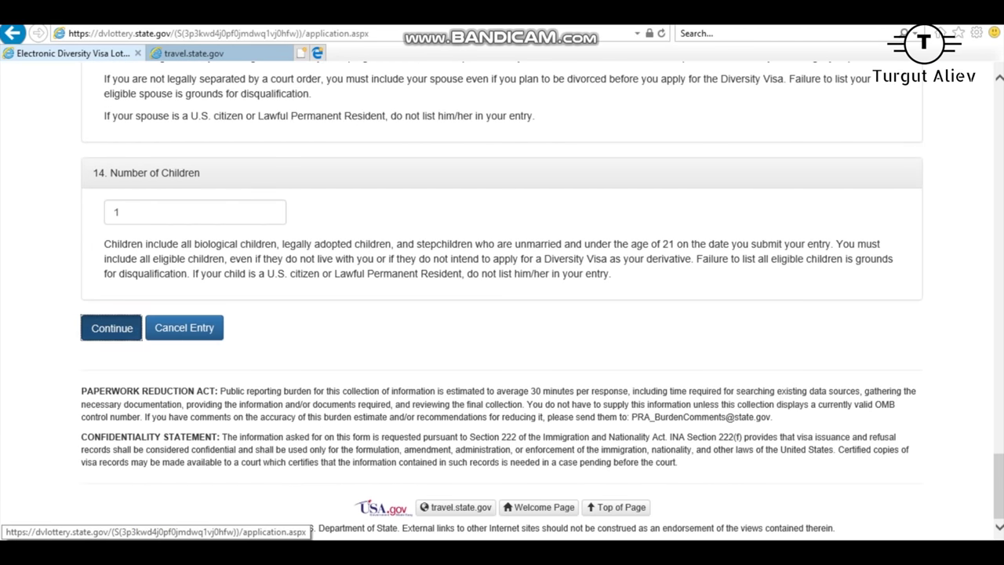
click(113, 328)
scroll(502, 314, down, 15)
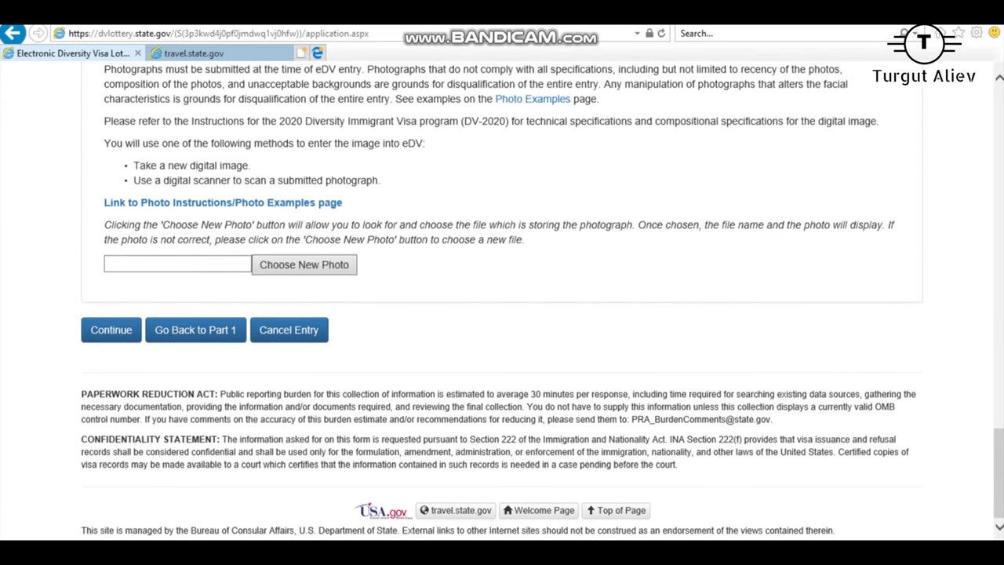
click(112, 328)
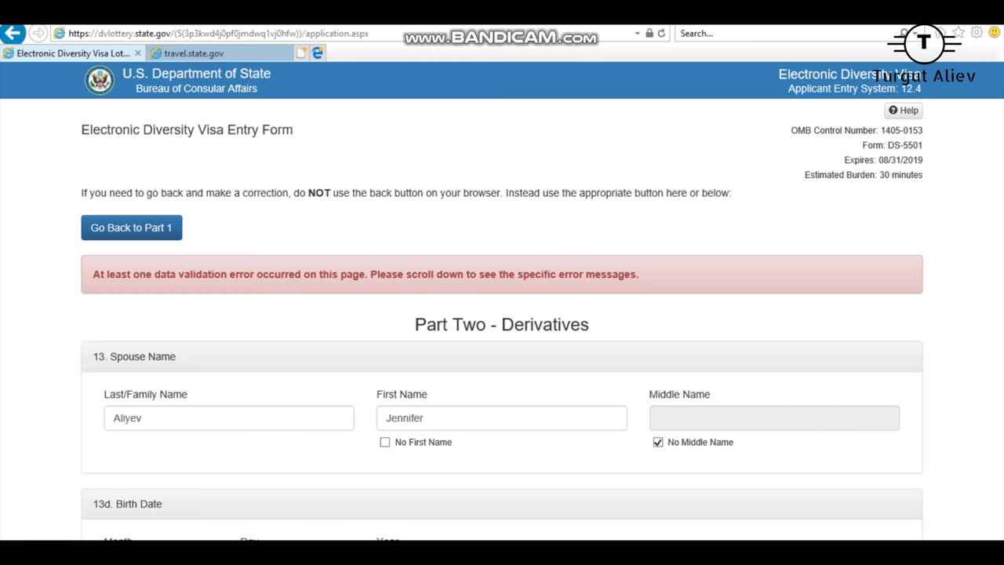
Step: Attach a new photo for the spouse with Choose New Photo
scroll(502, 314, down, 15)
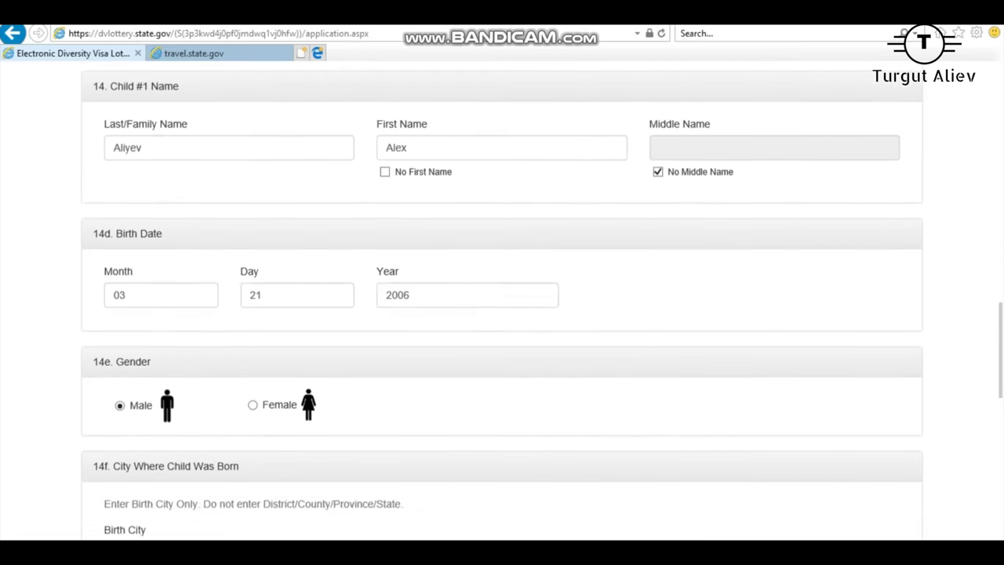
scroll(502, 313, up, 3)
click(304, 288)
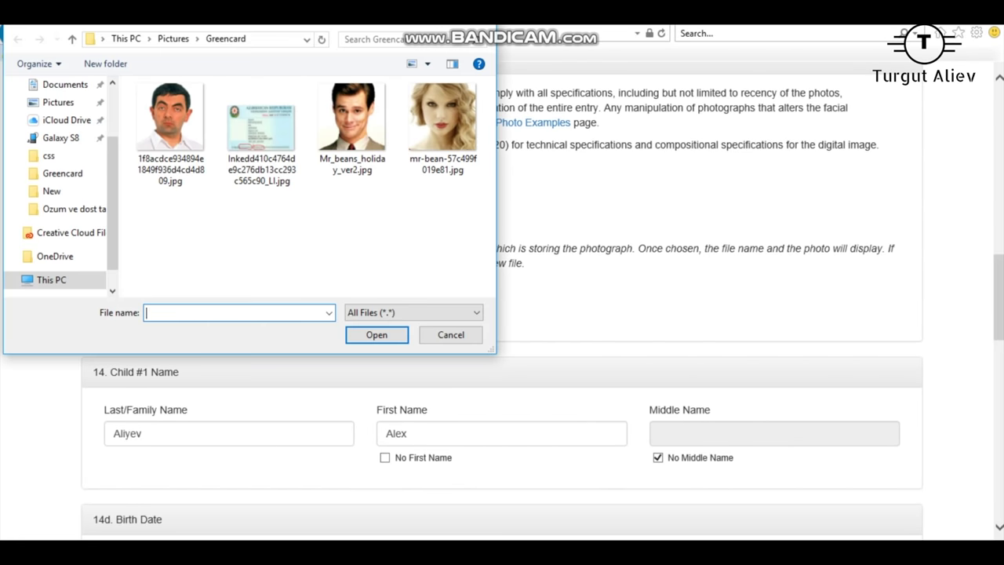
click(444, 329)
scroll(502, 313, up, 12)
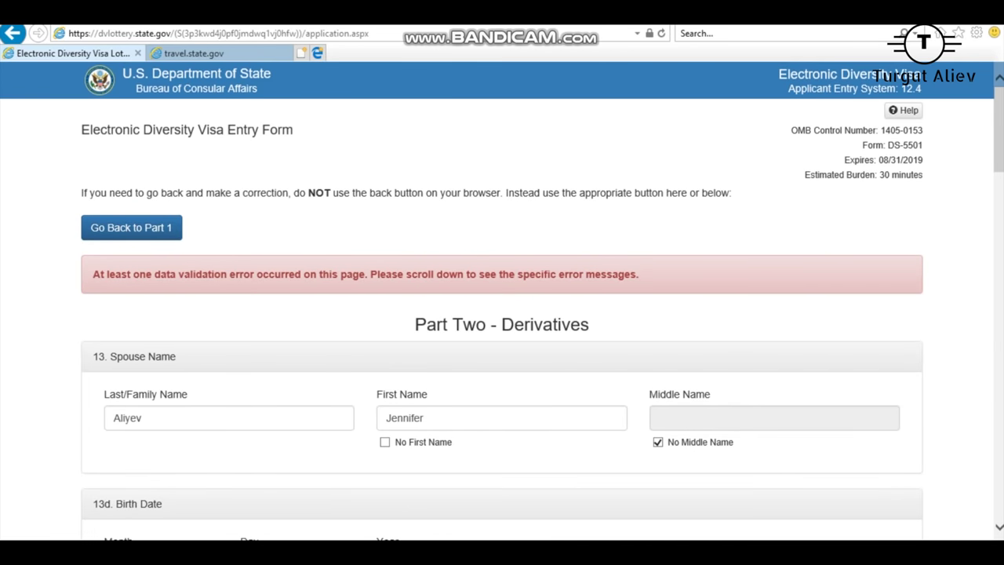
scroll(502, 314, down, 12)
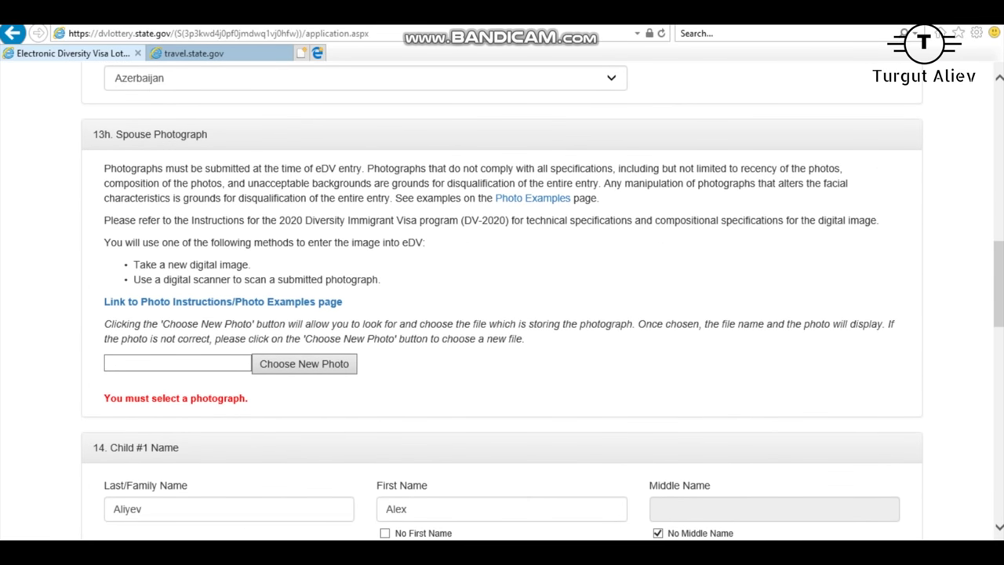
click(304, 363)
double_click(441, 112)
Step: Re-attach Mr_beans_holiday_ver2.jpg as the child's photo and continue to the review page
scroll(502, 313, down, 8)
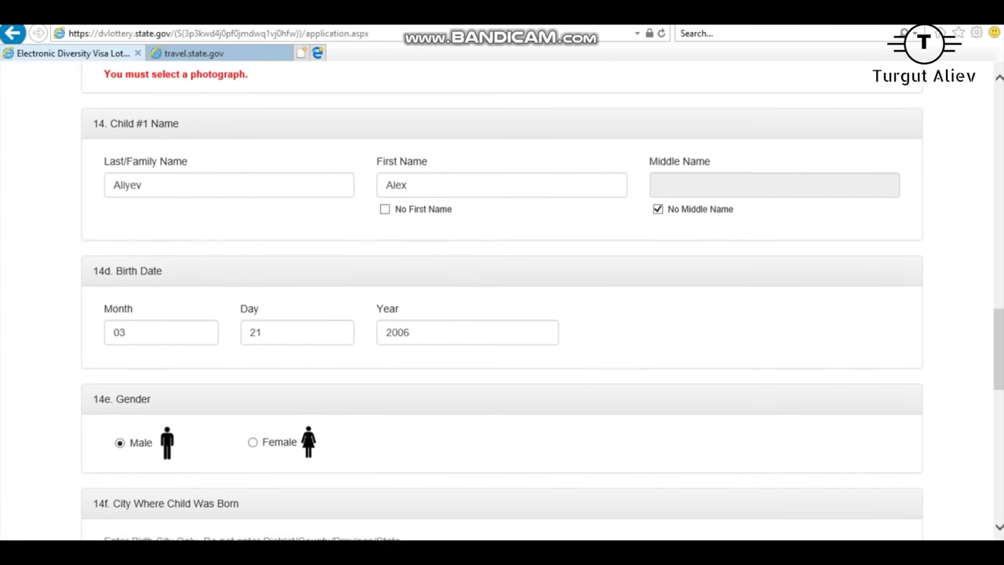
scroll(502, 314, down, 6)
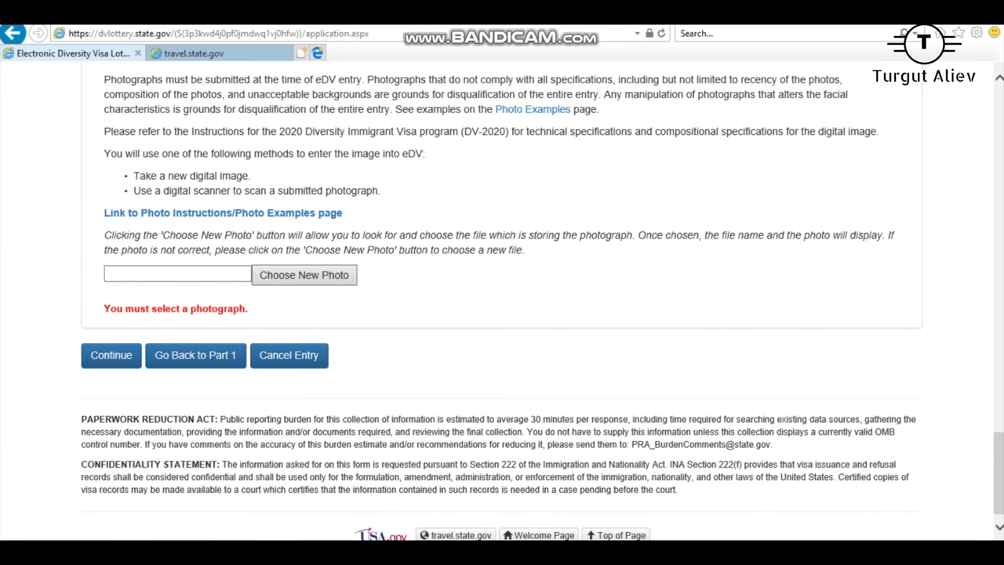
click(304, 275)
double_click(348, 123)
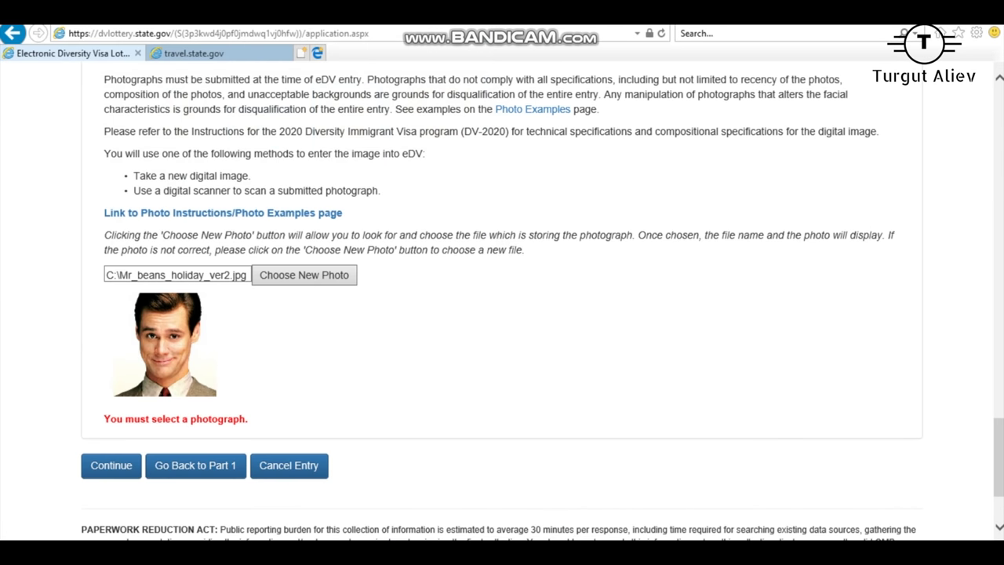
scroll(502, 314, down, 2)
click(110, 327)
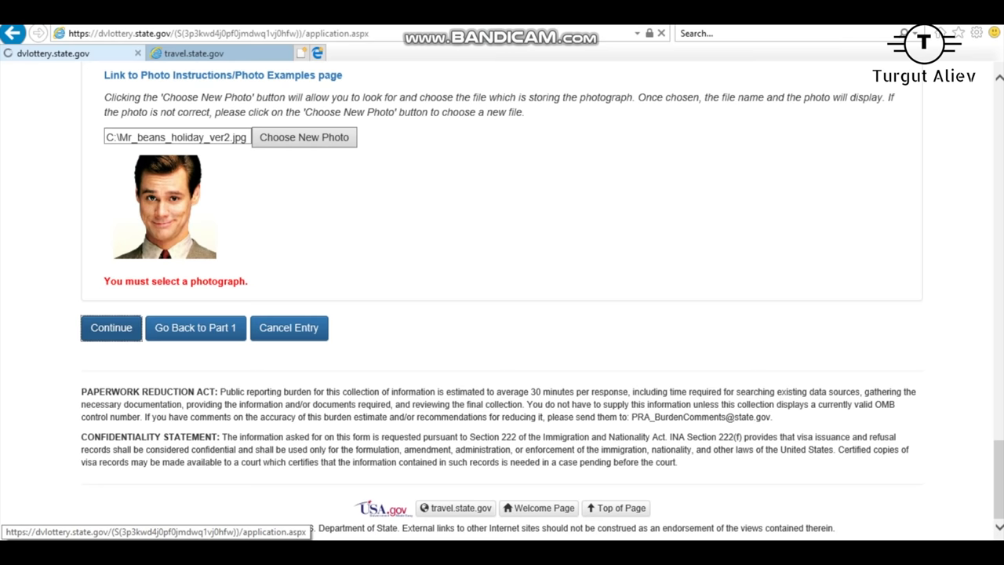
Step: Look over the DV-2020 entry review page and submit the entry
scroll(502, 314, down, 15)
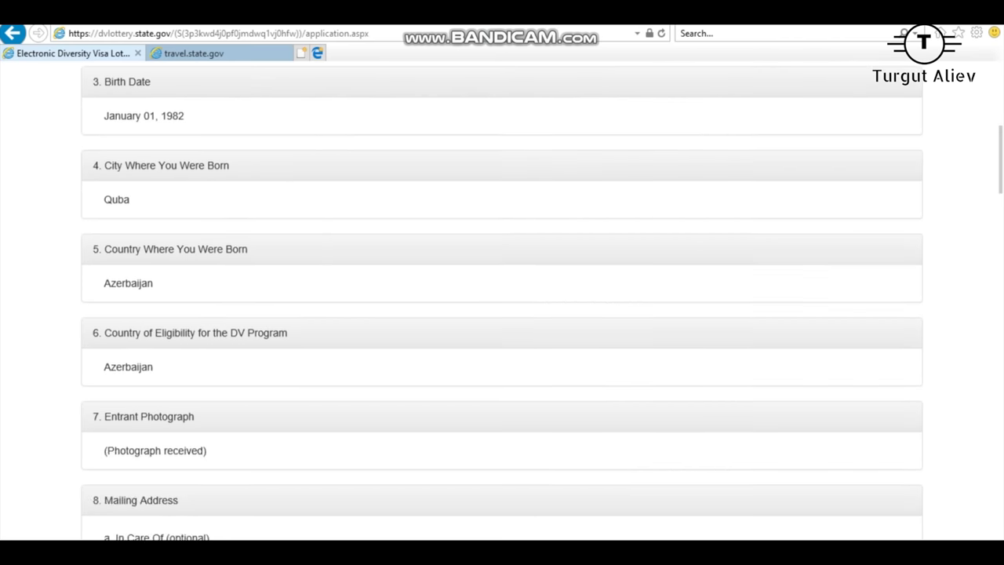
scroll(502, 313, down, 6)
scroll(502, 314, up, 8)
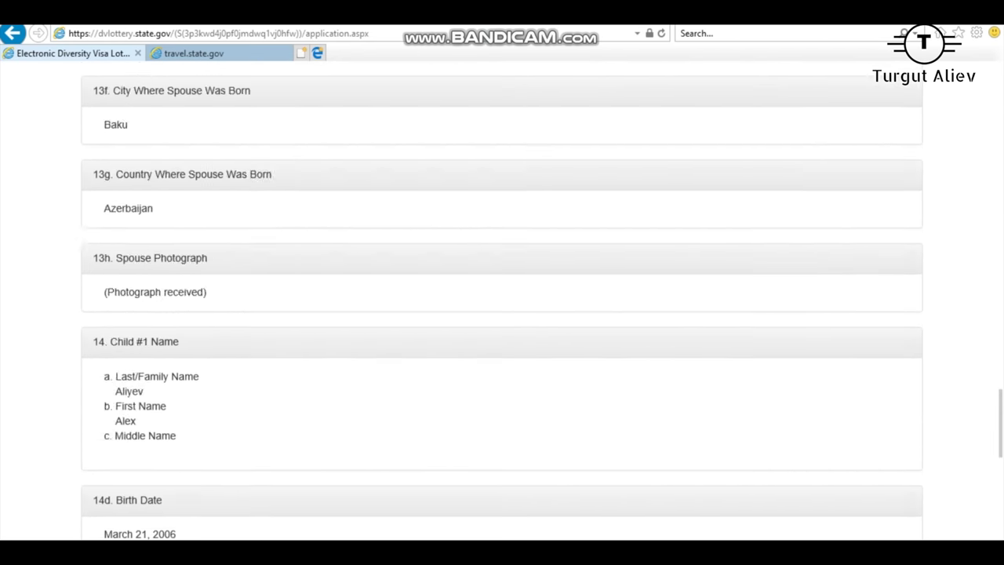
scroll(502, 314, up, 5)
scroll(502, 314, down, 20)
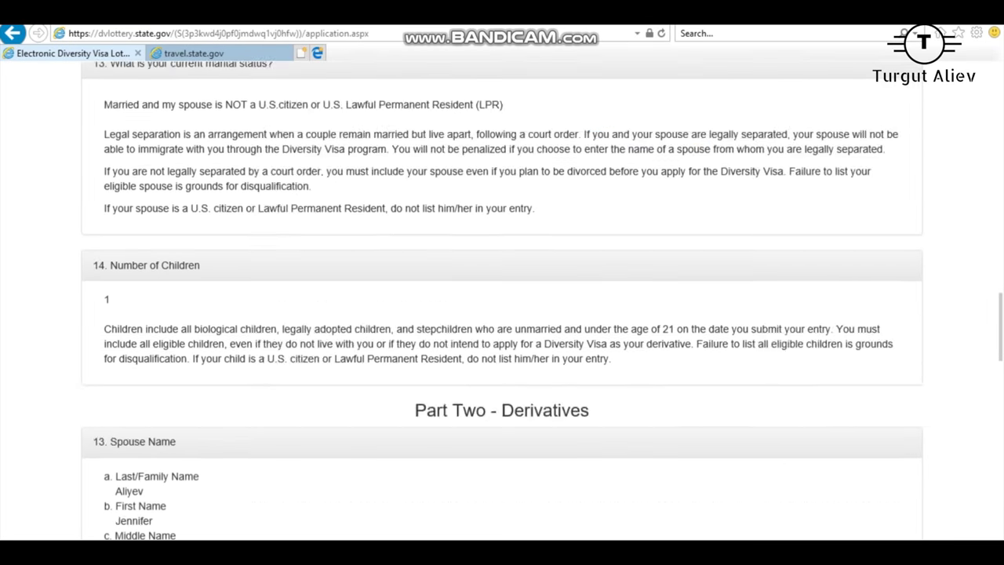
scroll(502, 313, down, 1)
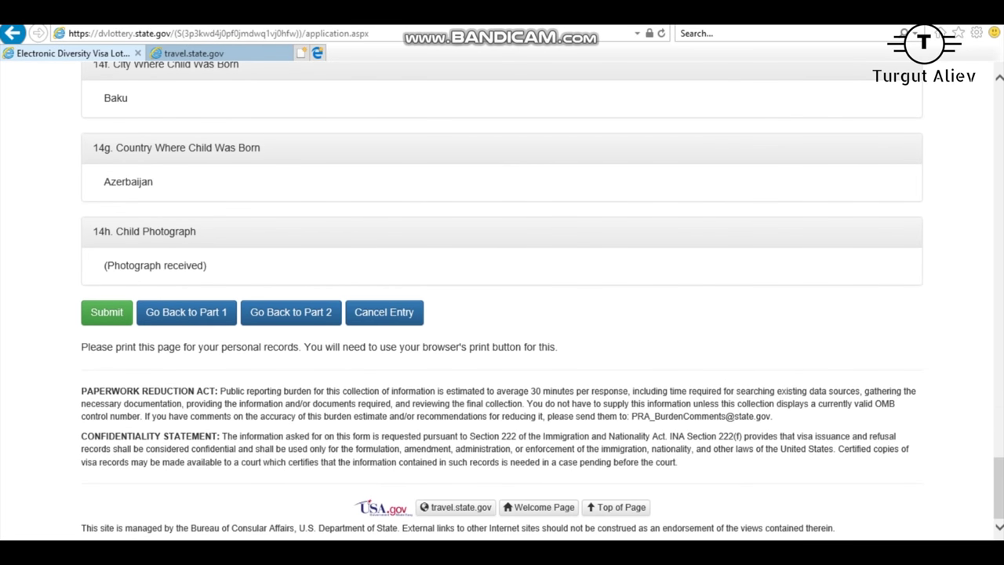
click(106, 312)
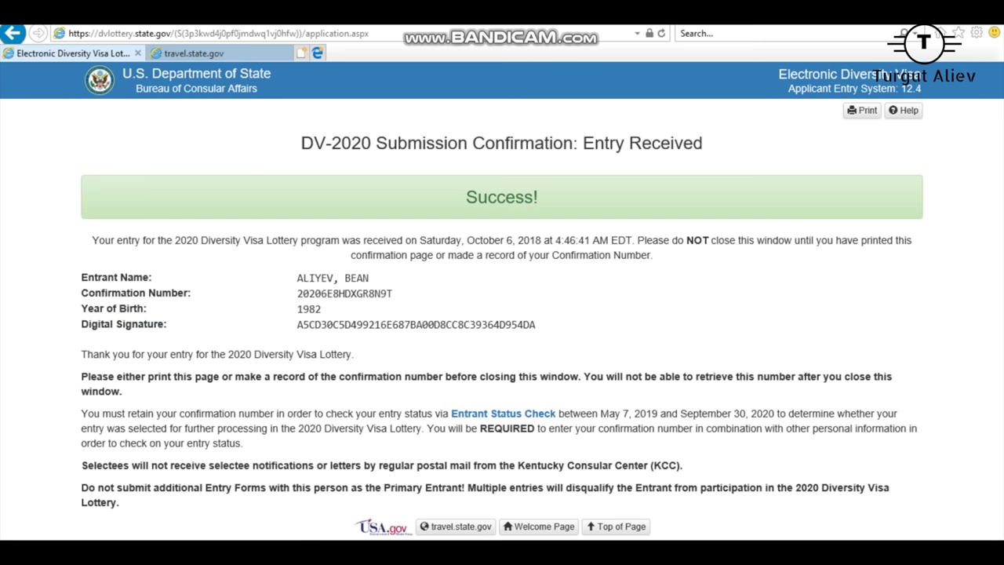
mouse_move(535, 325)
mouse_down()
mouse_move(118, 309)
mouse_move(81, 277)
mouse_up()
right_click(107, 277)
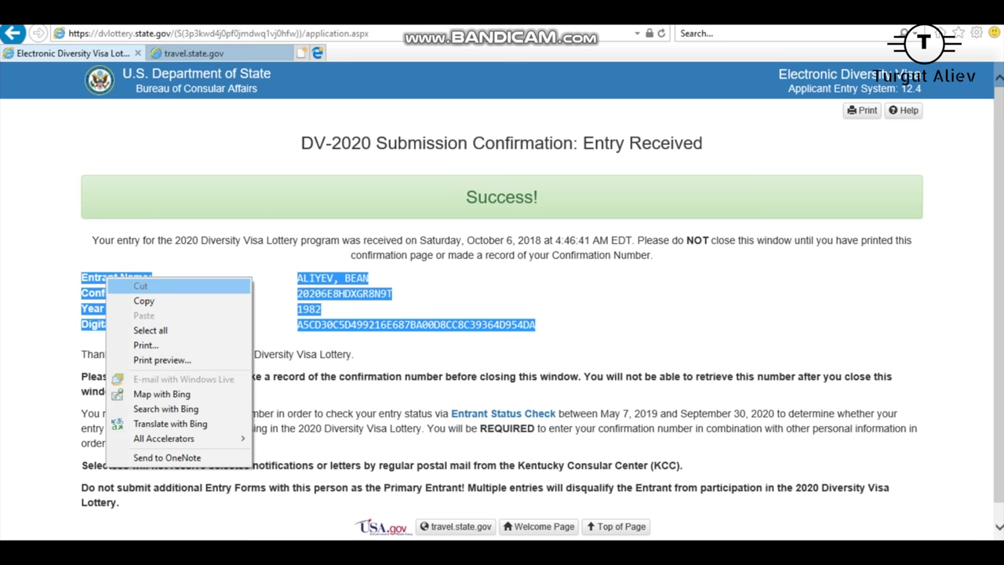
click(141, 299)
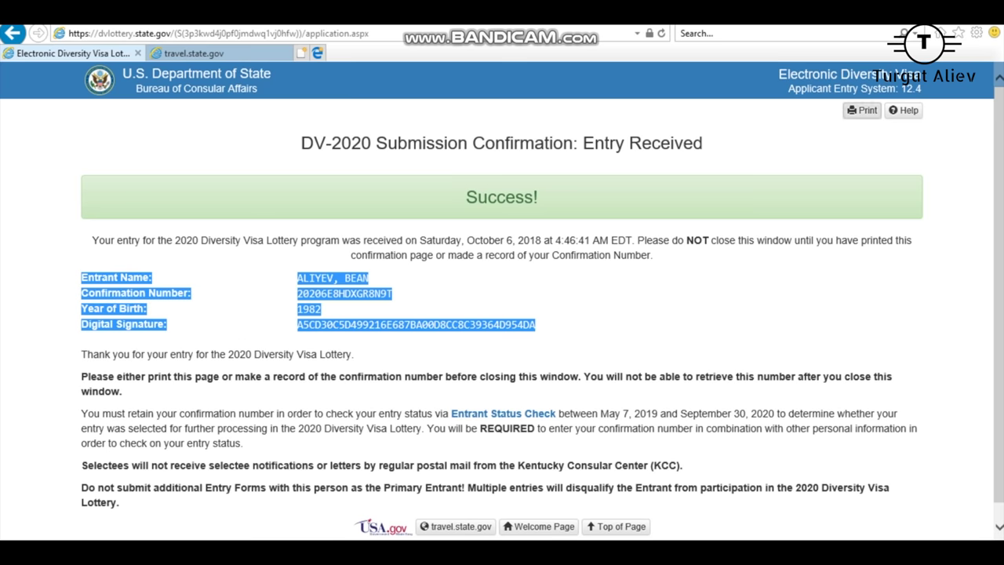
click(862, 110)
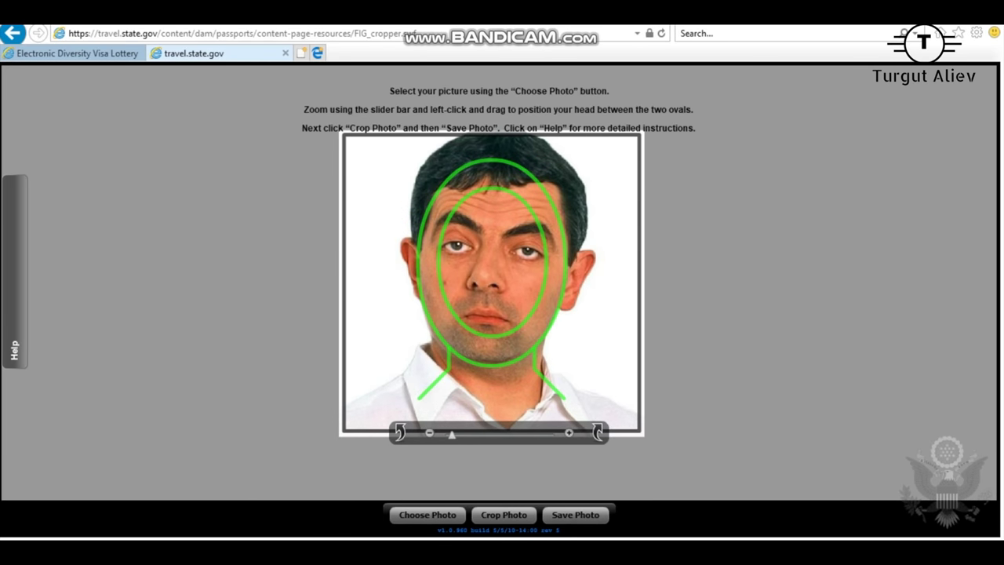
click(515, 481)
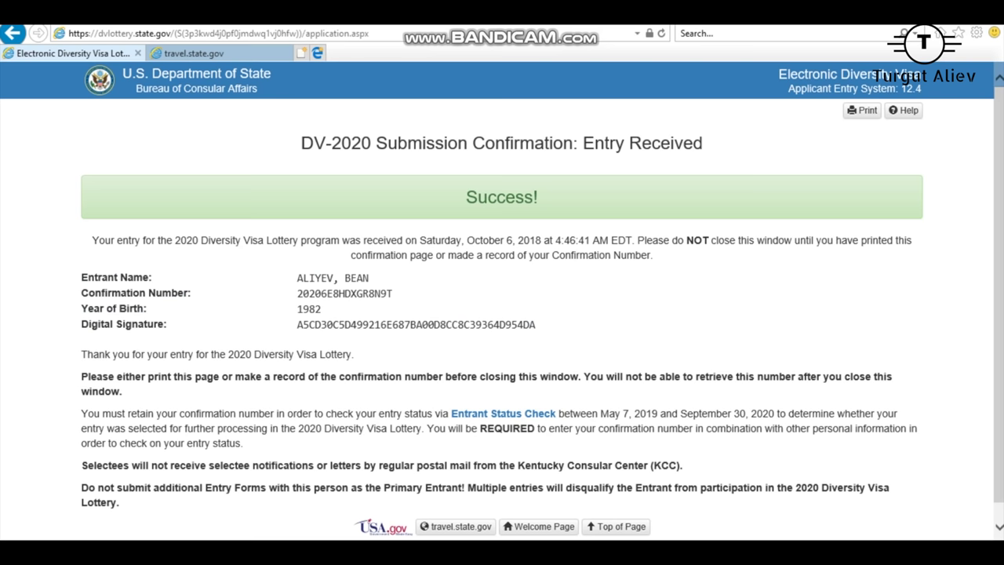
Step: Select the Confirmation Number value on the Entry Received page
double_click(416, 324)
double_click(344, 293)
double_click(345, 293)
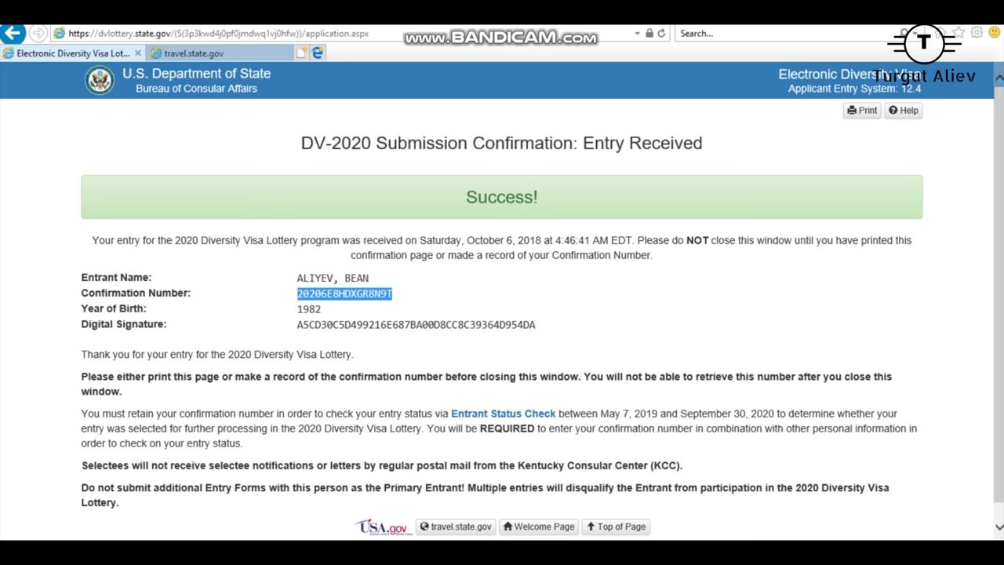
mouse_move(560, 549)
mouse_move(597, 549)
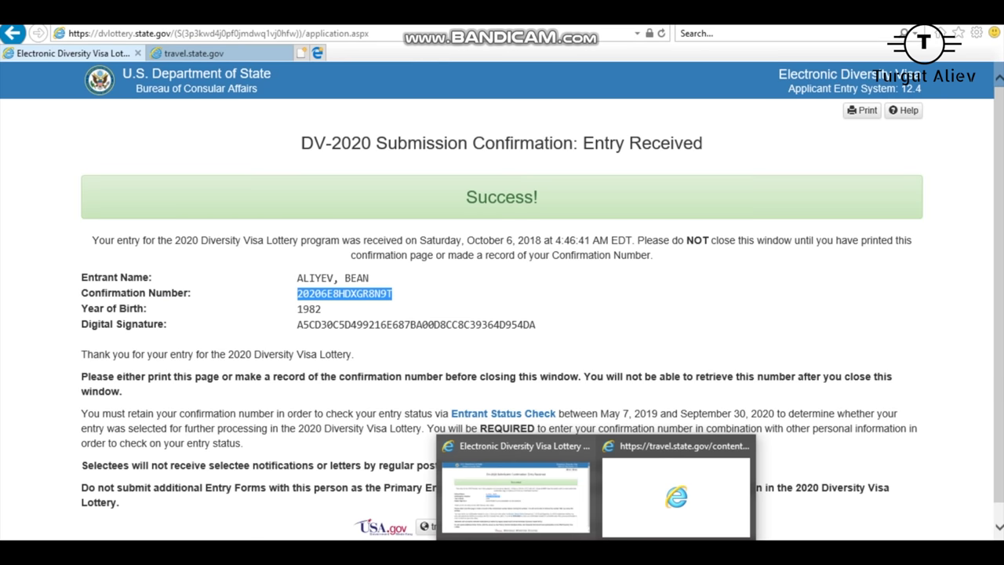